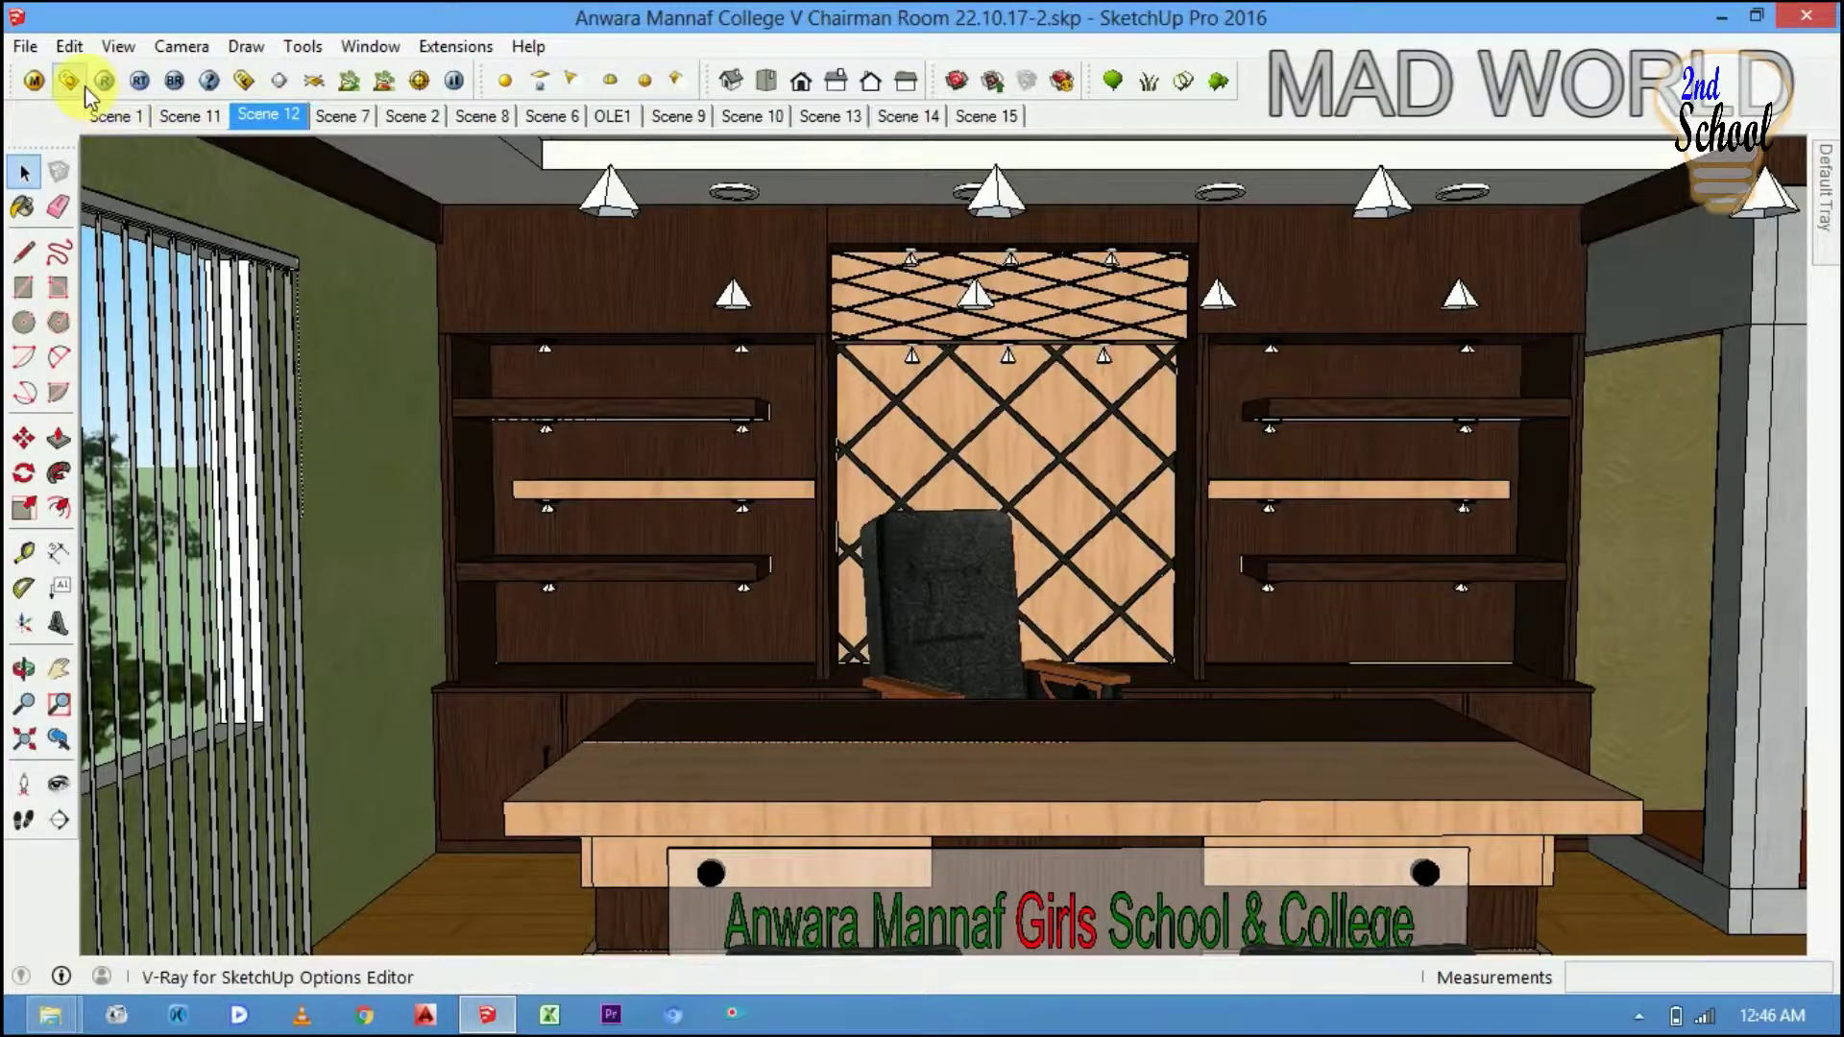
- In the V-Ray Option Editor, make the camera type Spherical and override the FOV from 45 to 360
left_click(70, 89)
left_click(382, 175)
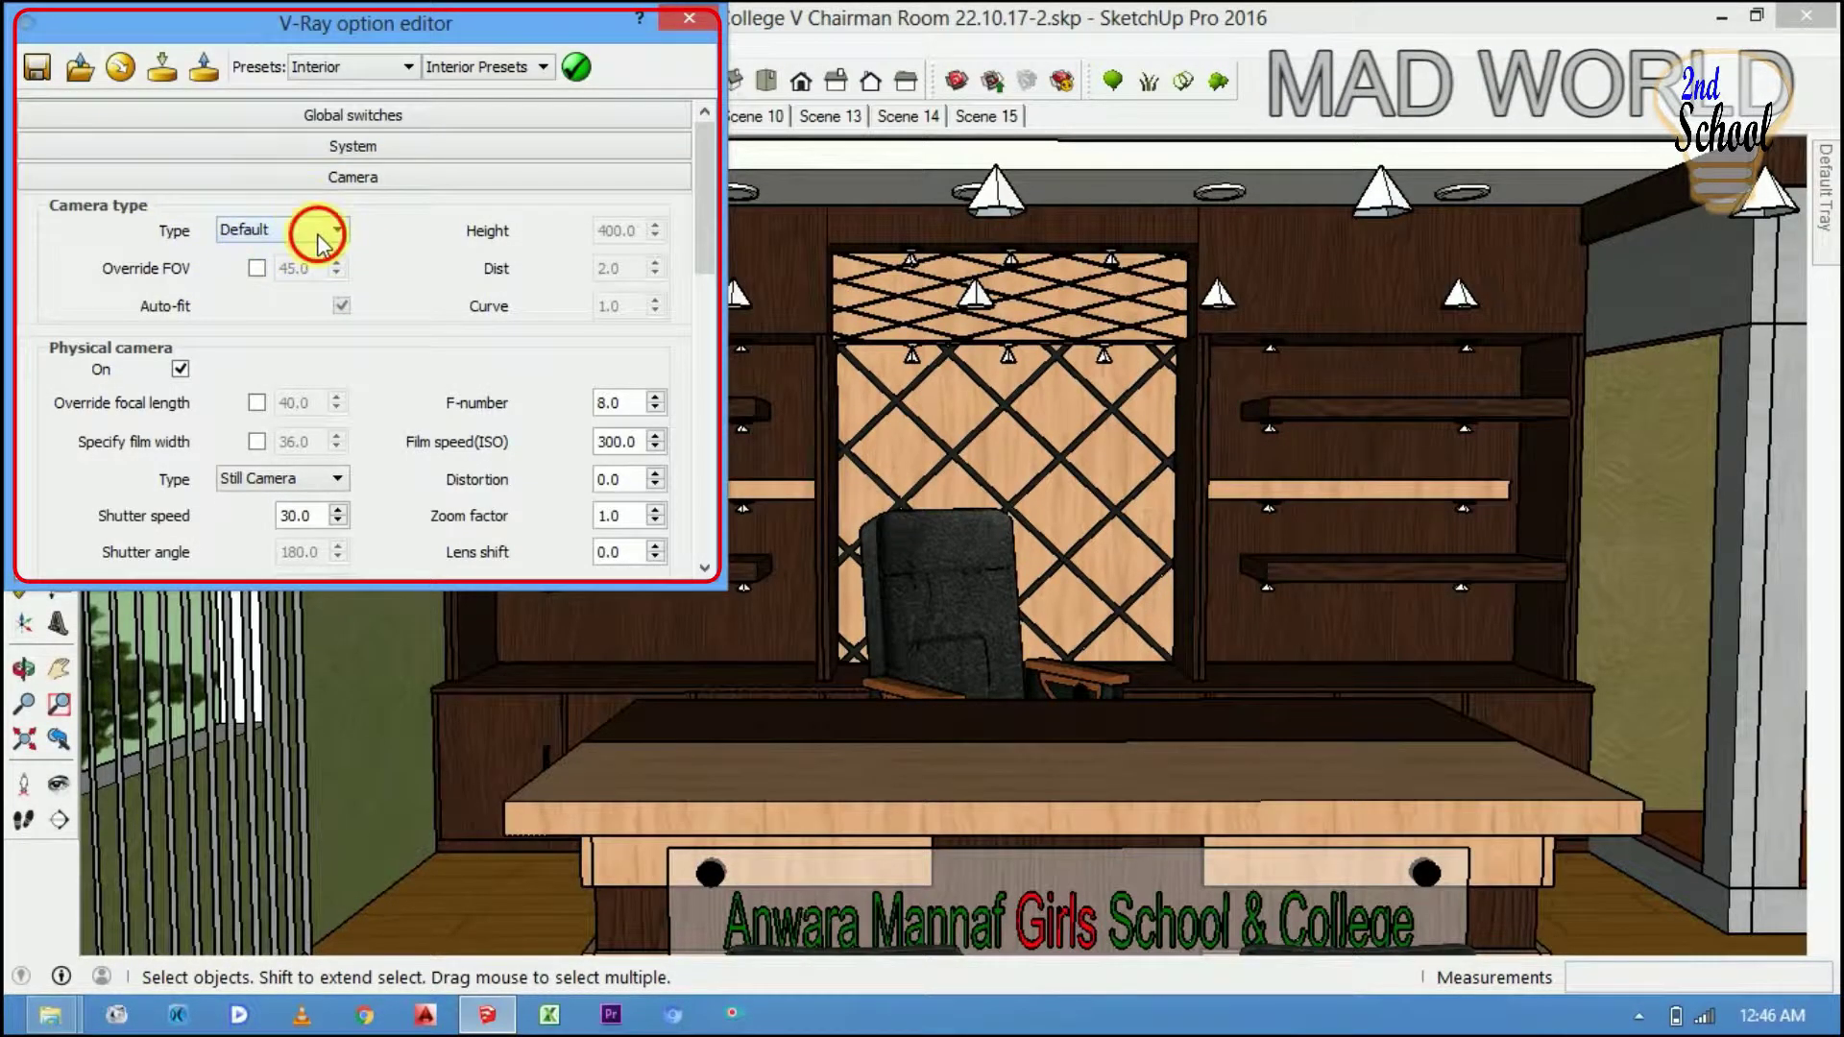
left_click(322, 231)
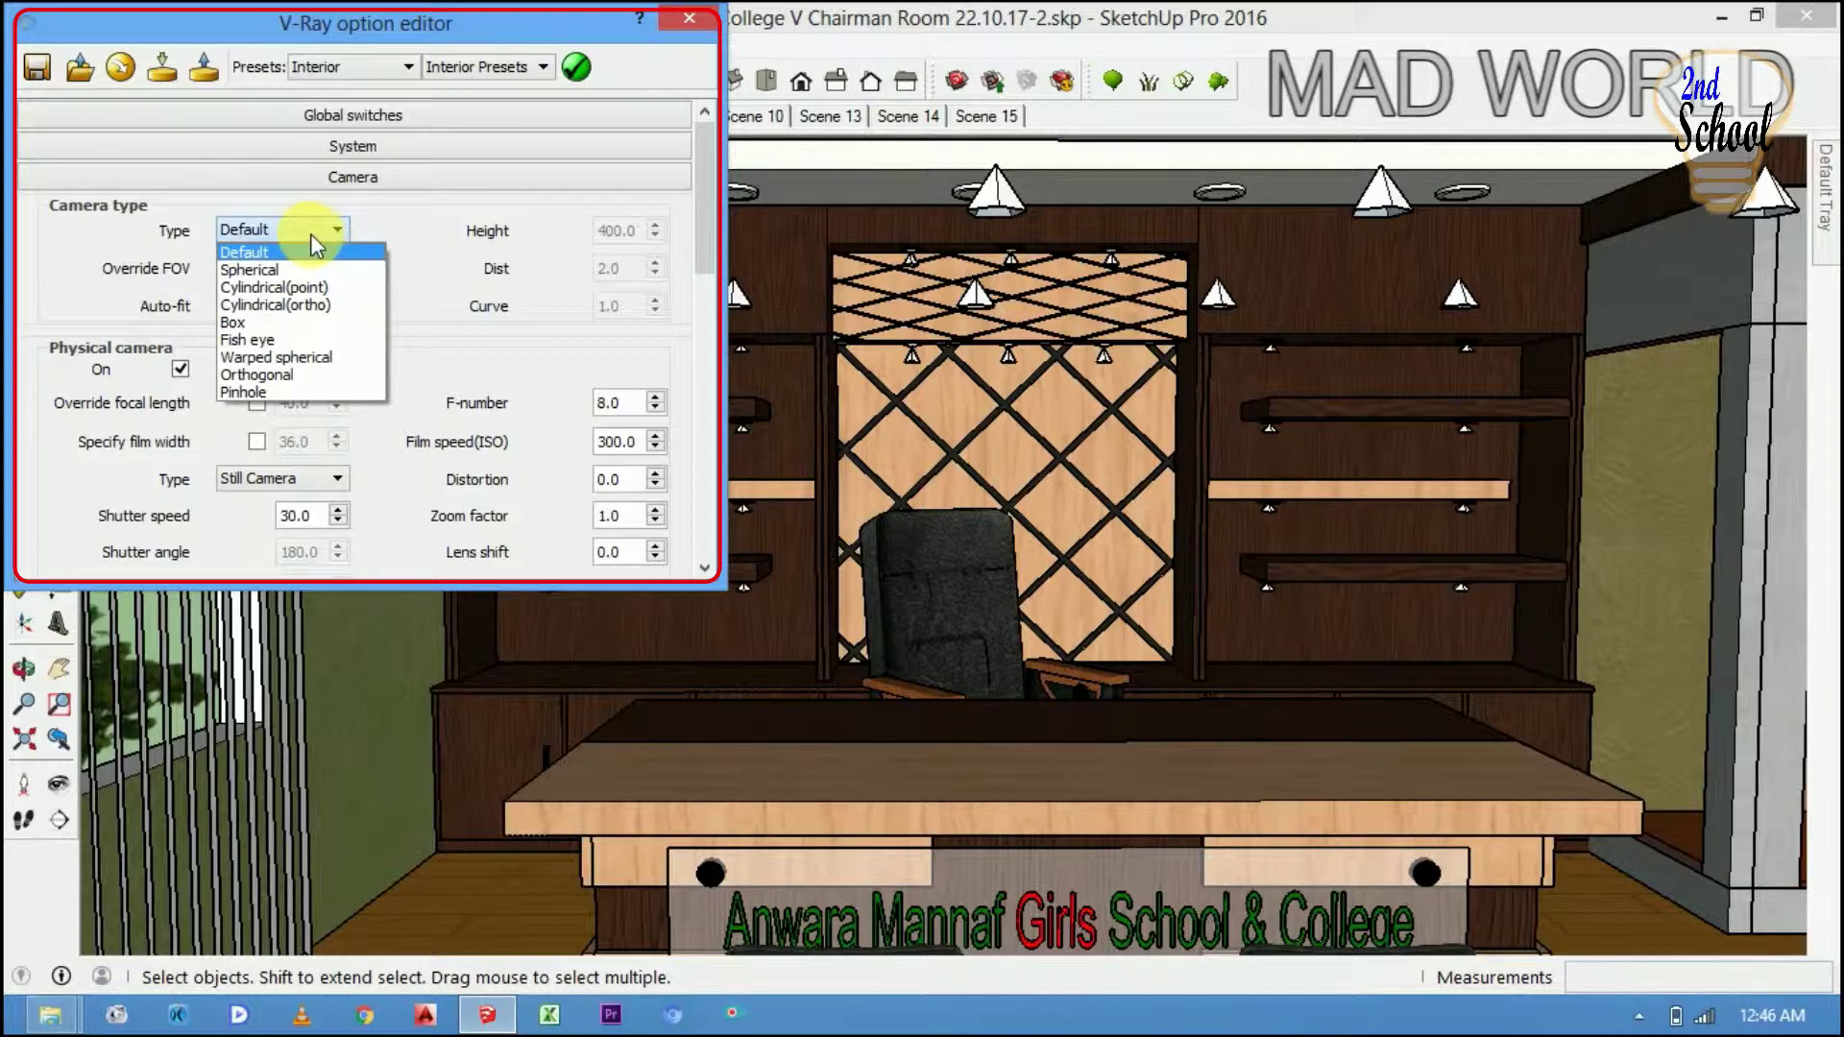
left_click(268, 274)
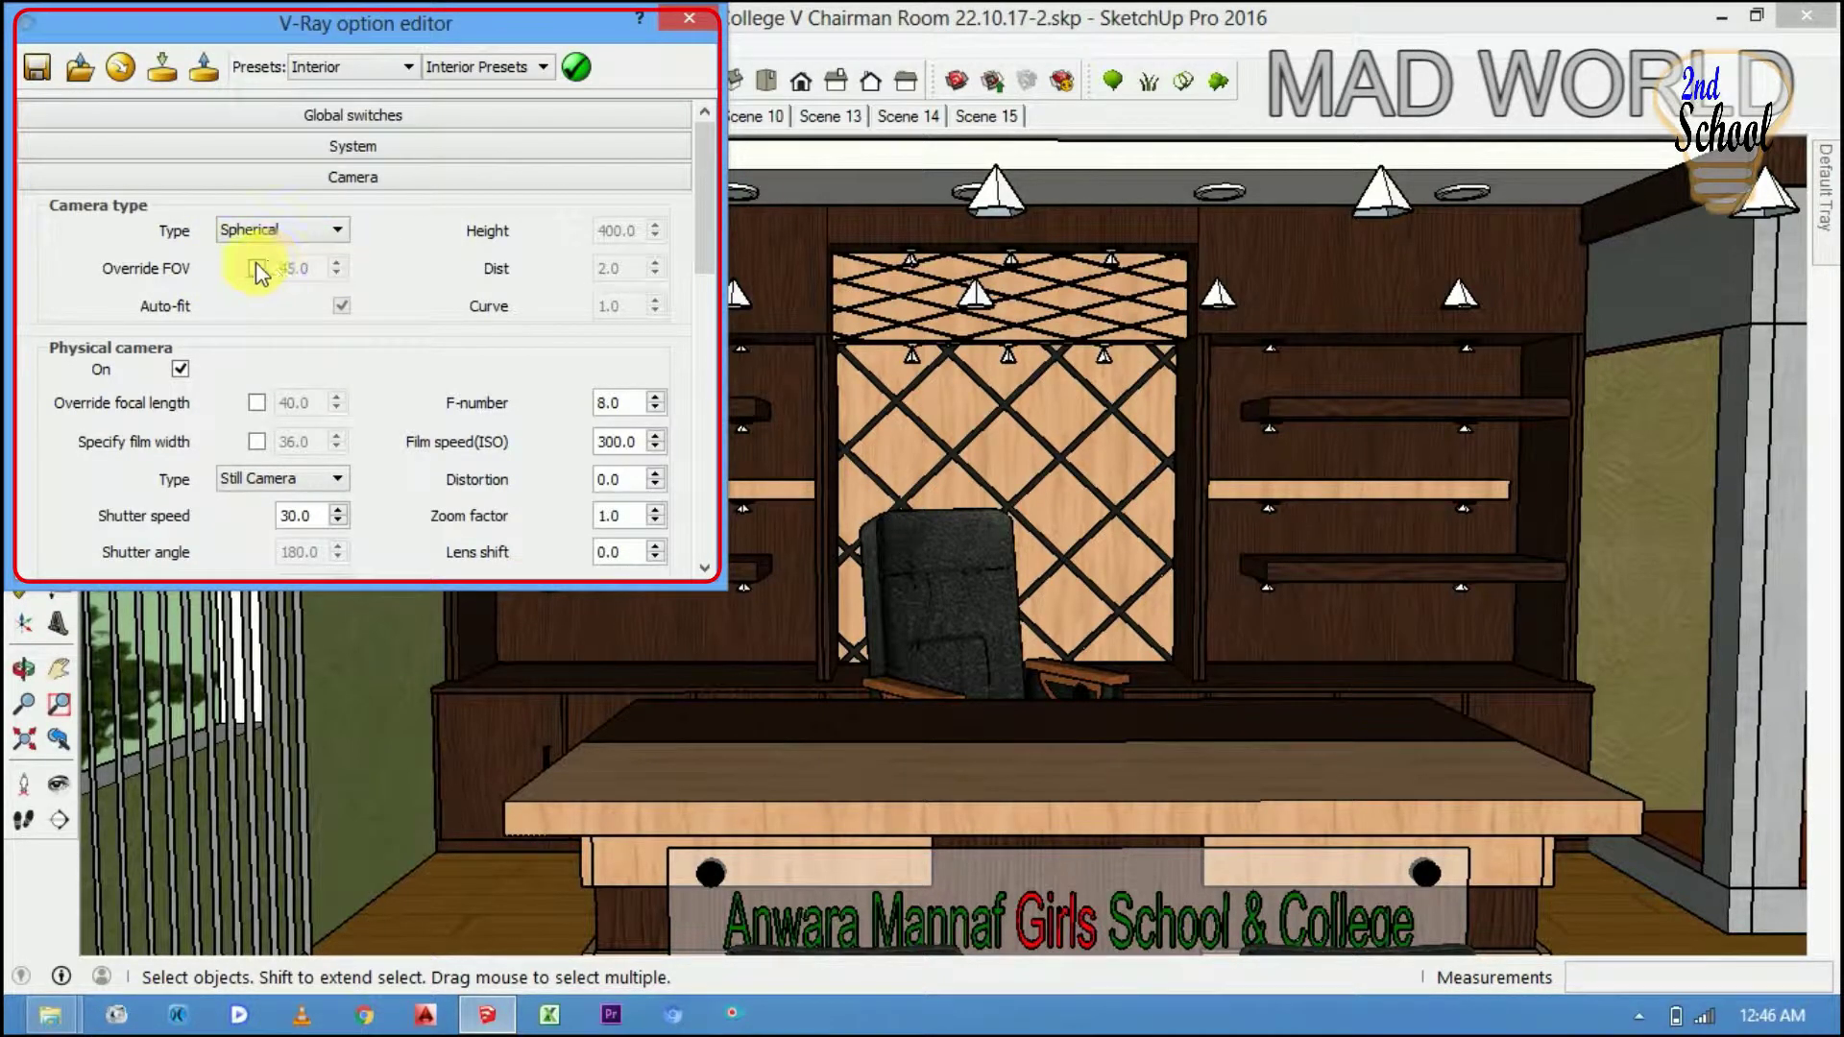
left_click(256, 268)
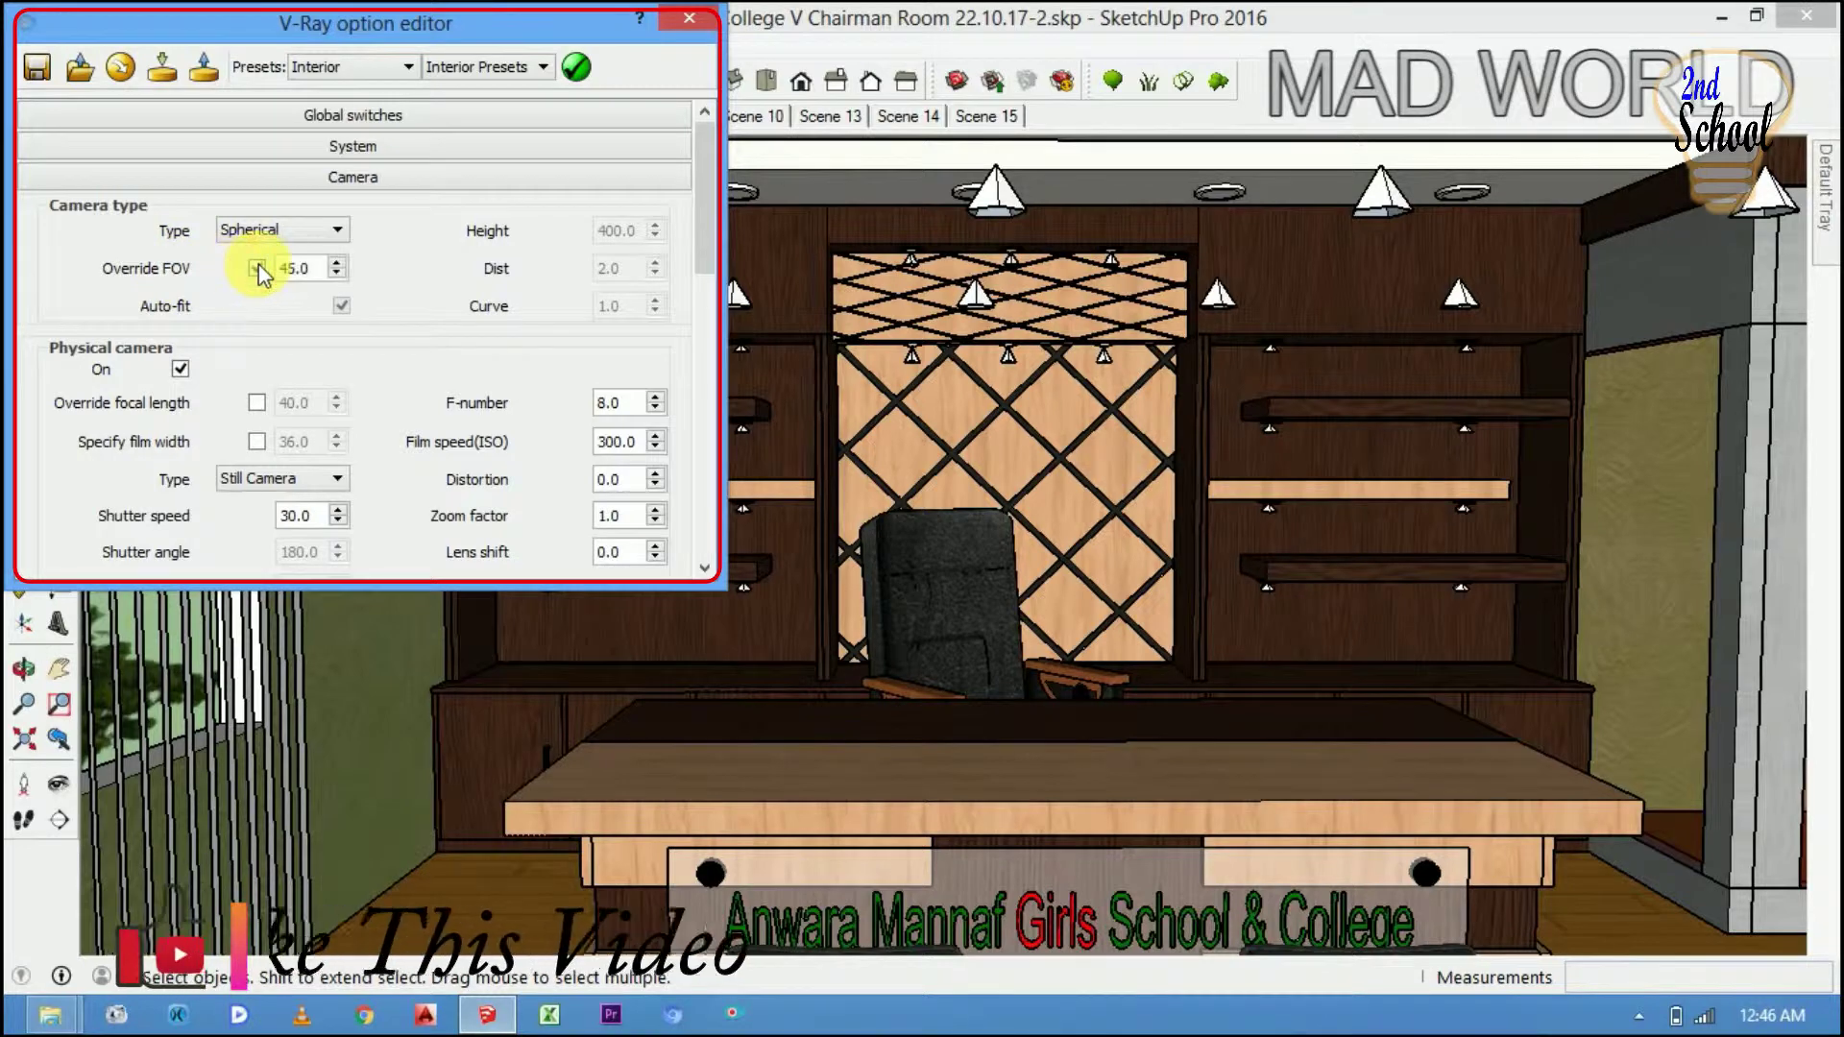
double_click(288, 269)
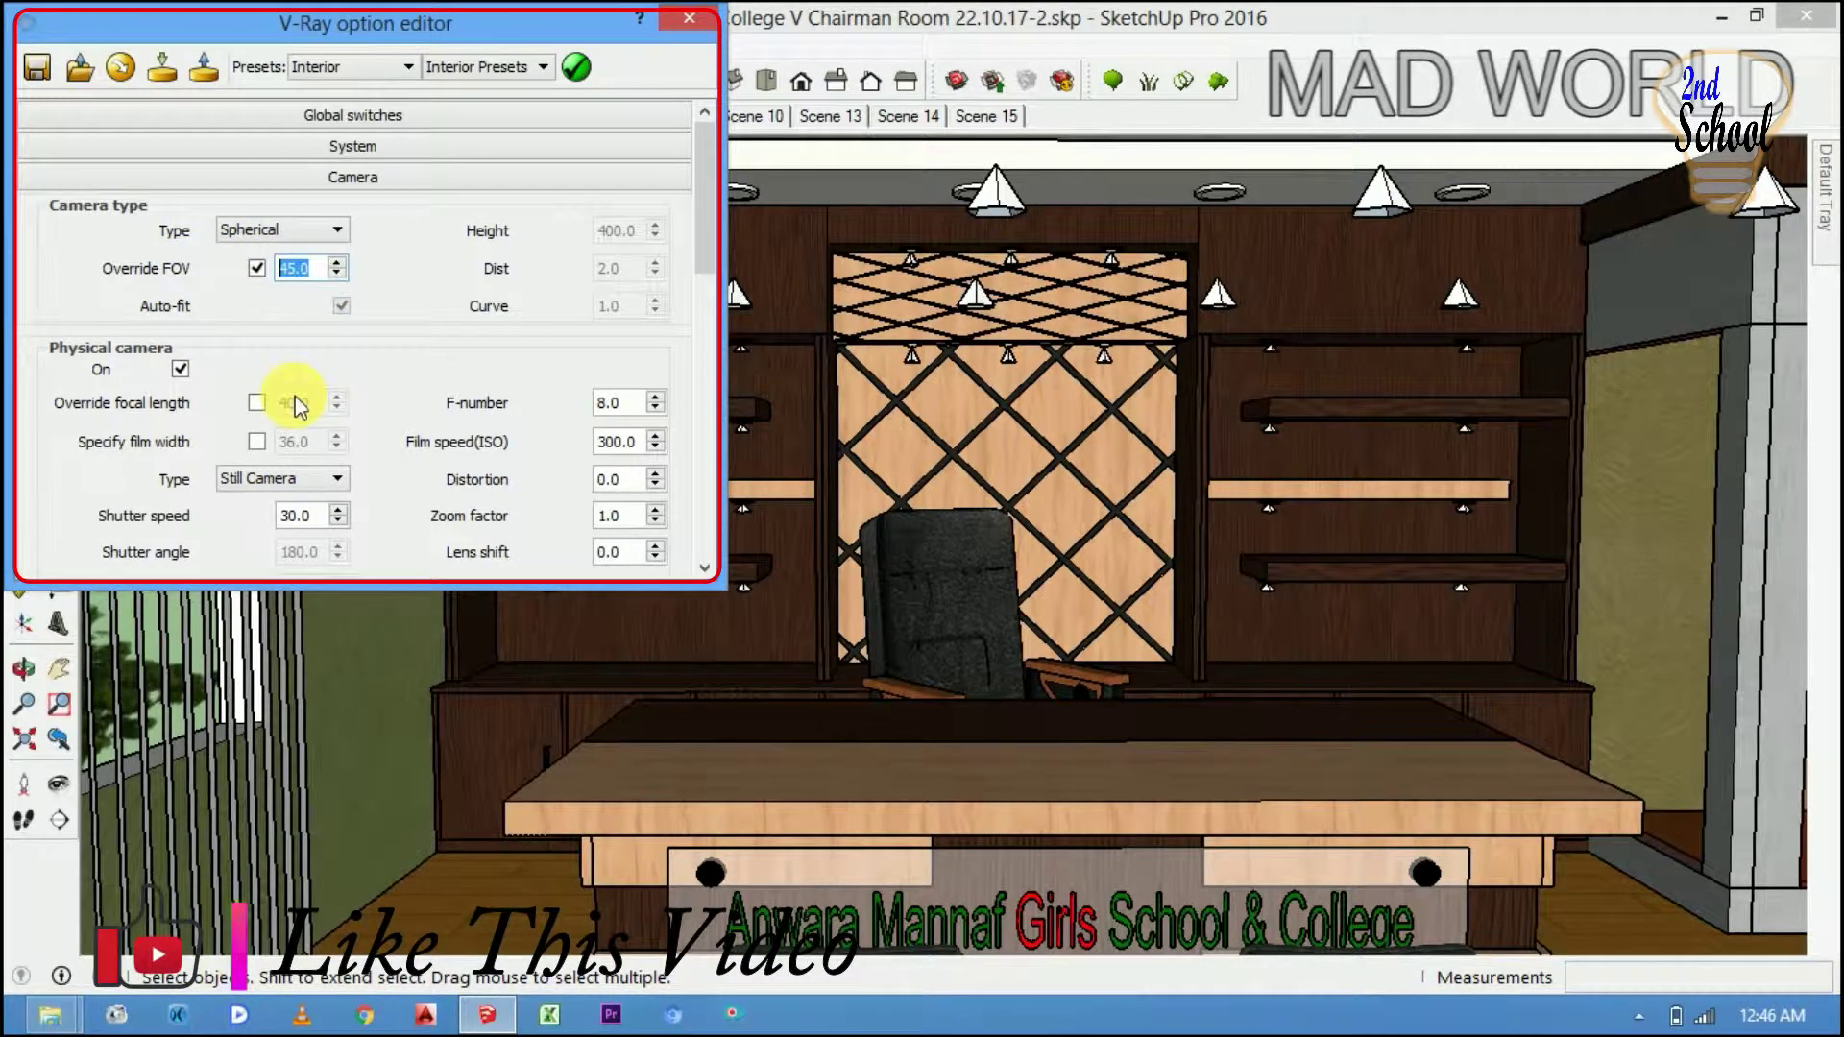
type("36")
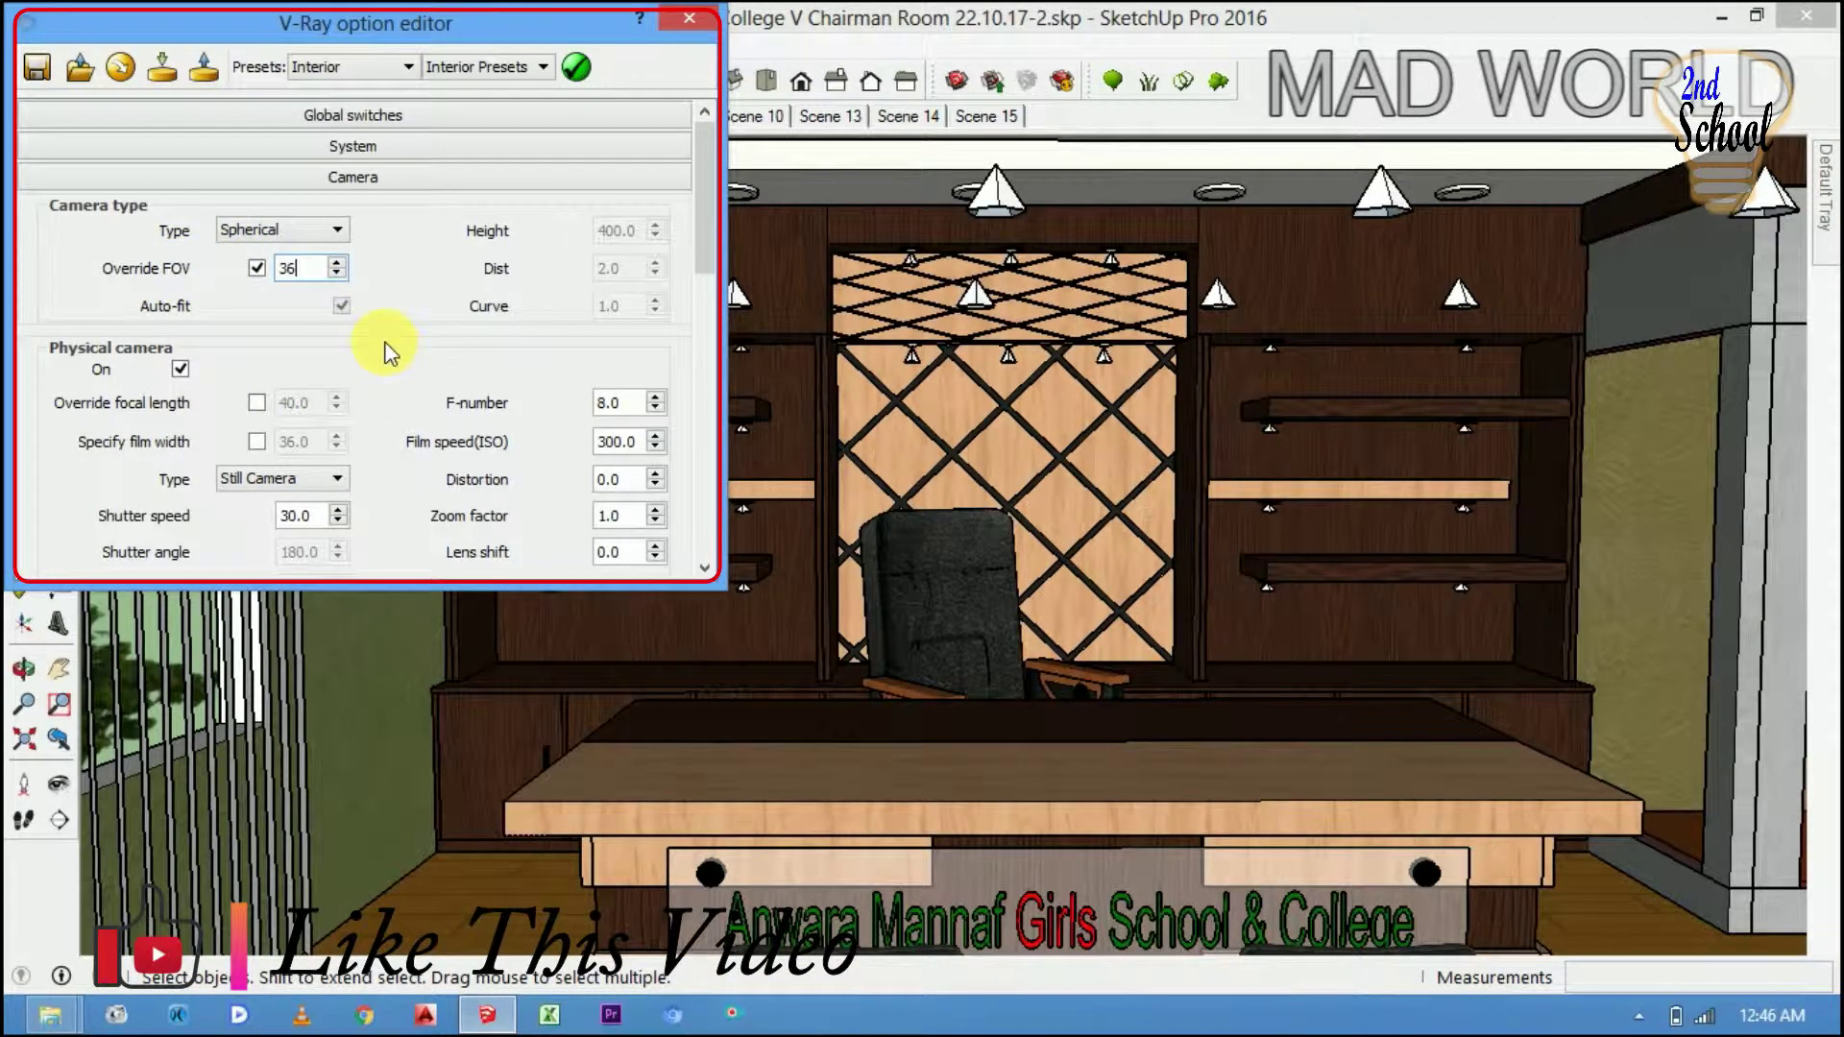
type("0")
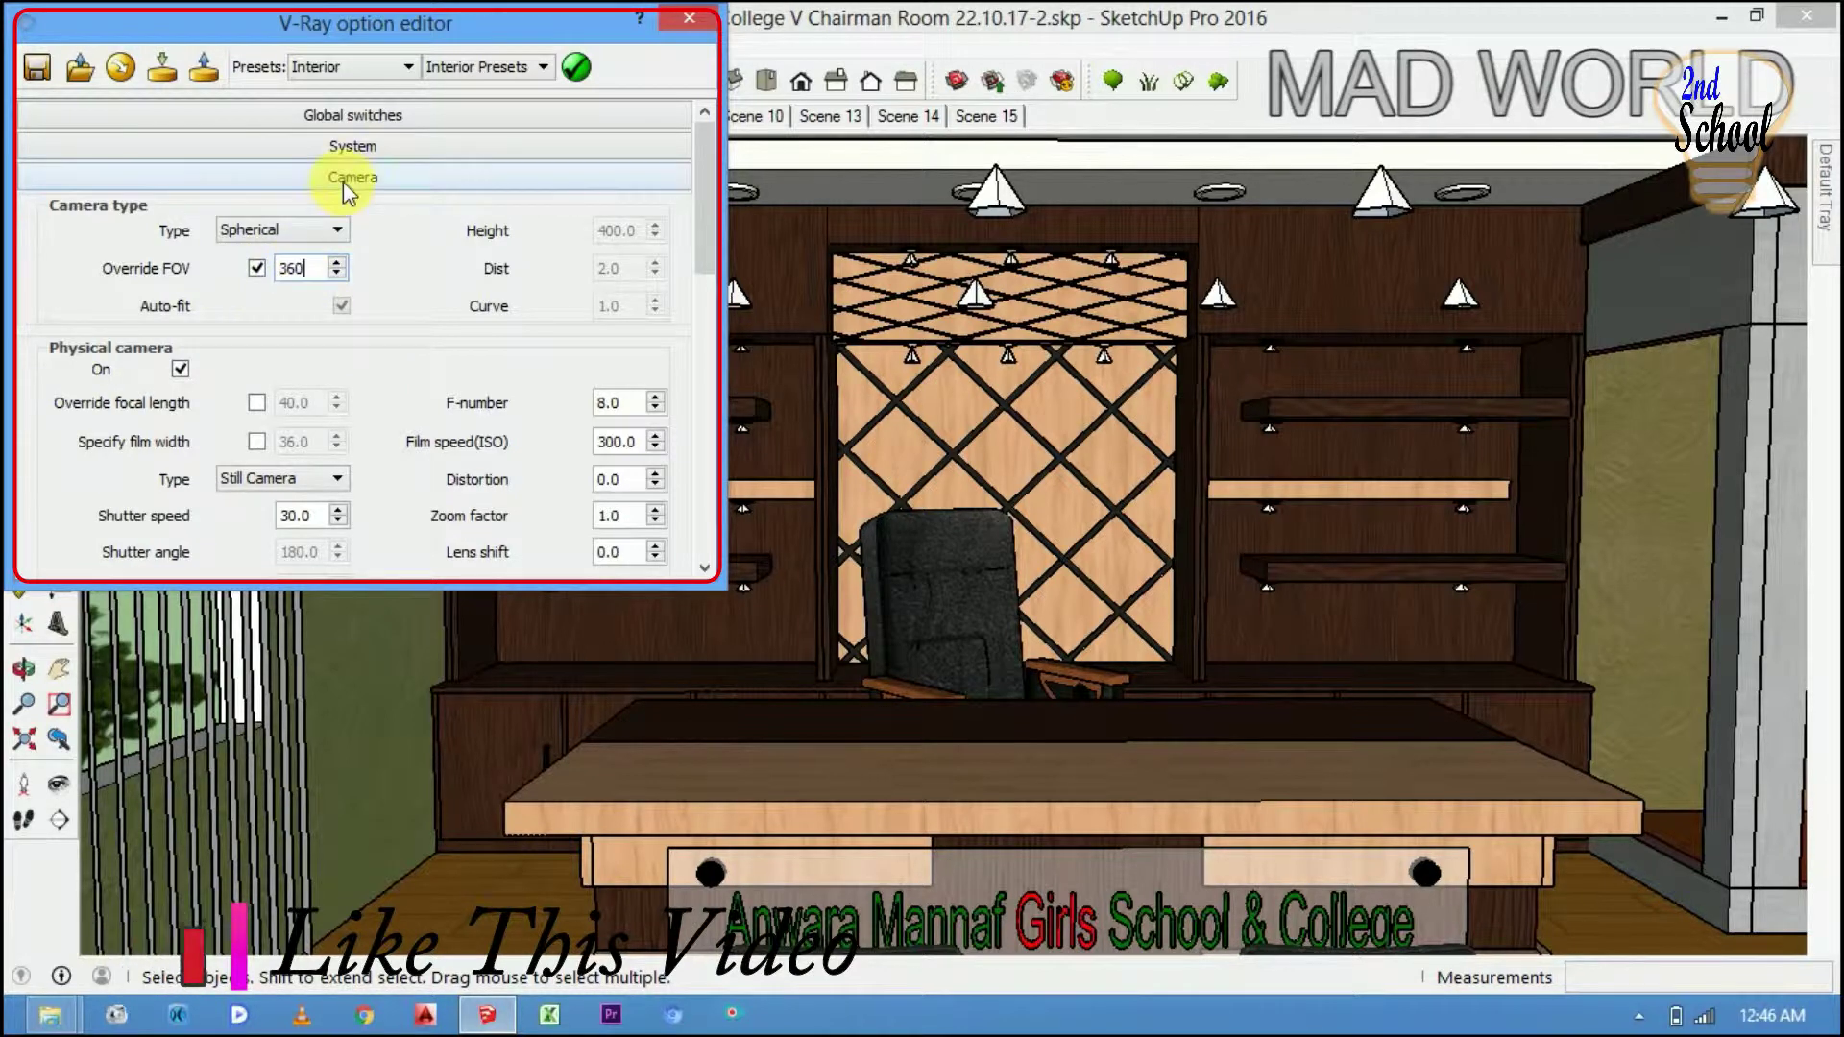
left_click(343, 182)
- Under Output, lock the pixel aspect ratio and set the render width to 6000 and height to 3000
left_click(341, 362)
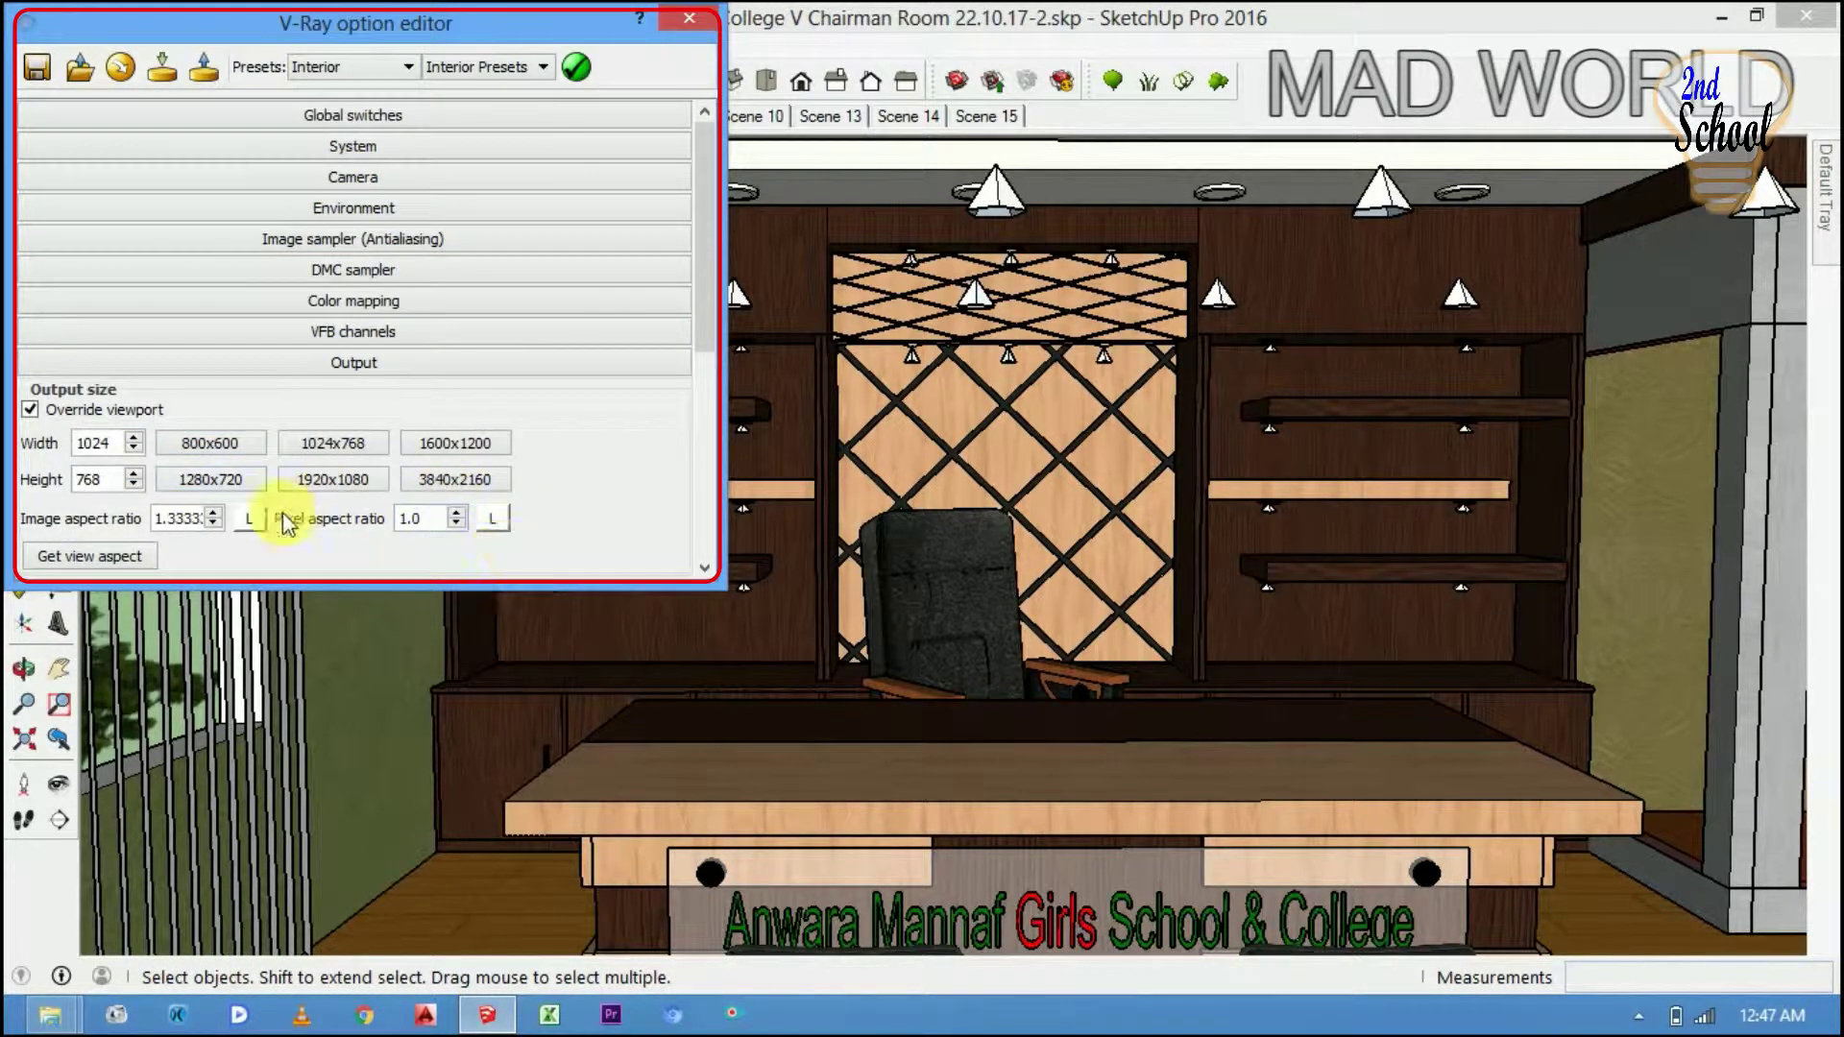
left_click(490, 524)
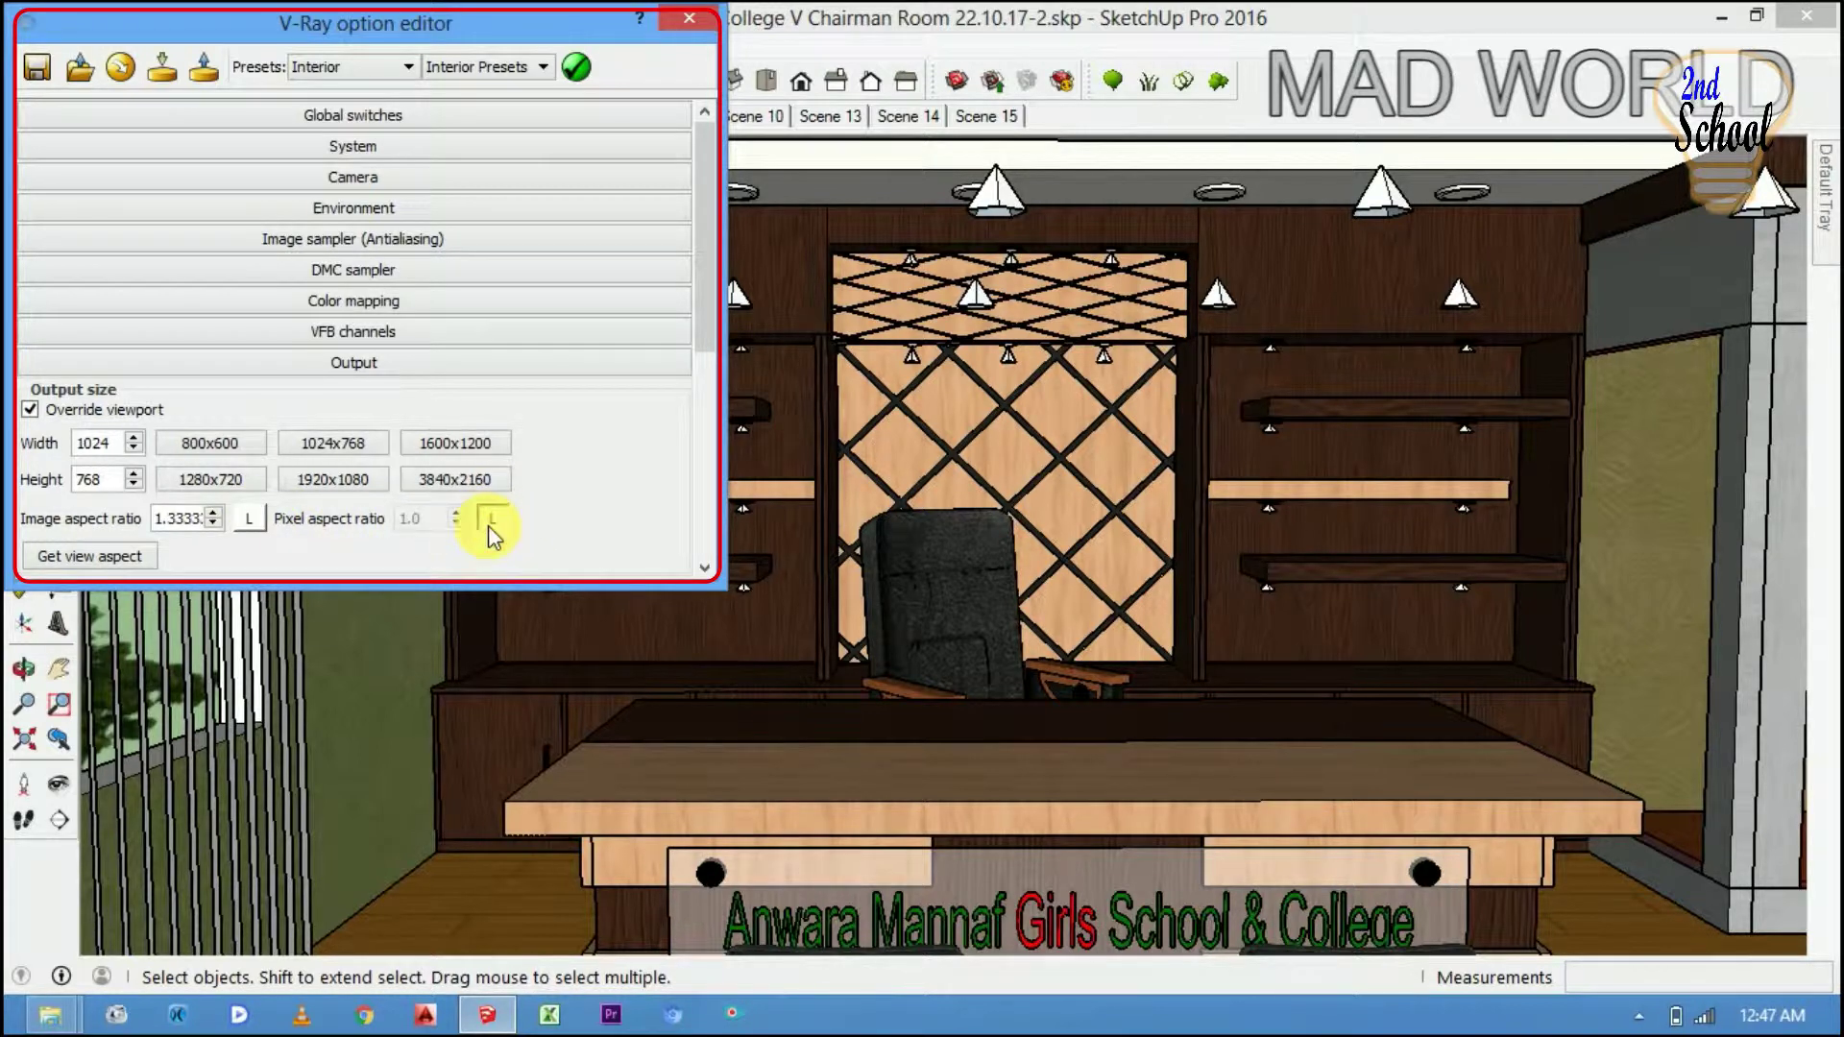
double_click(96, 444)
type("3000")
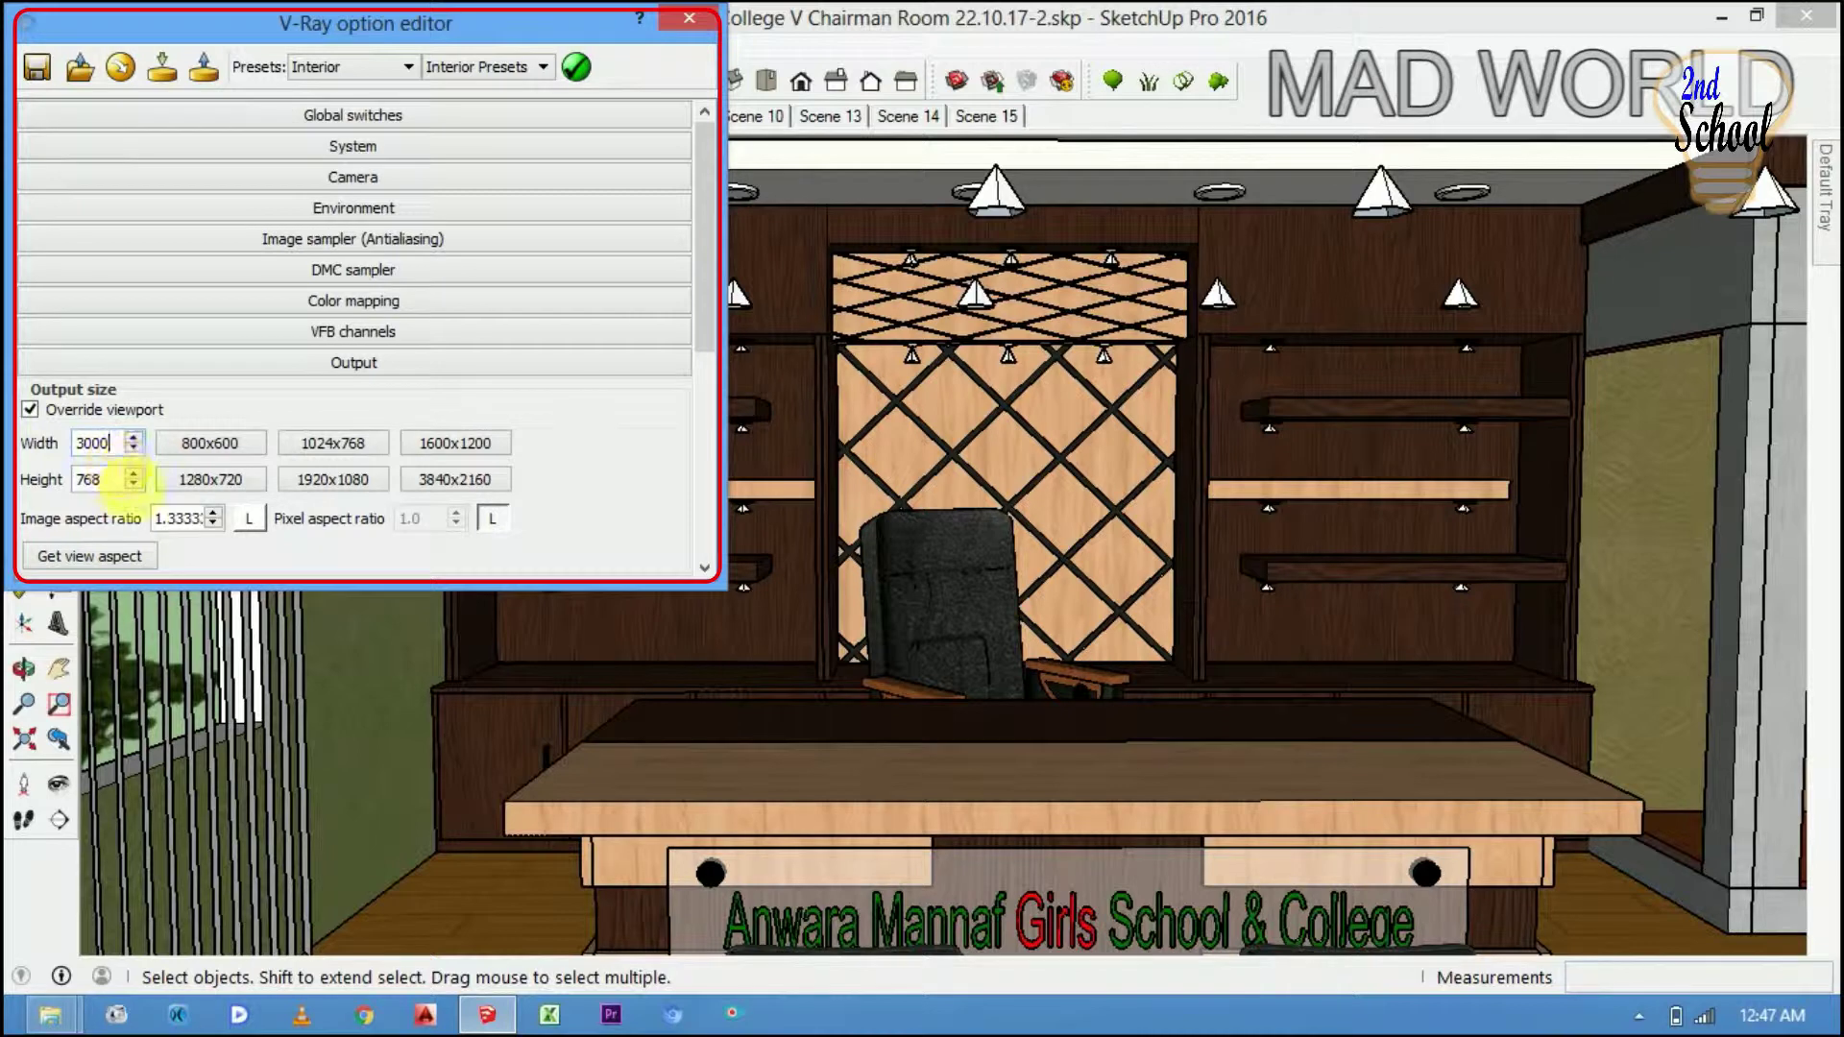
double_click(91, 479)
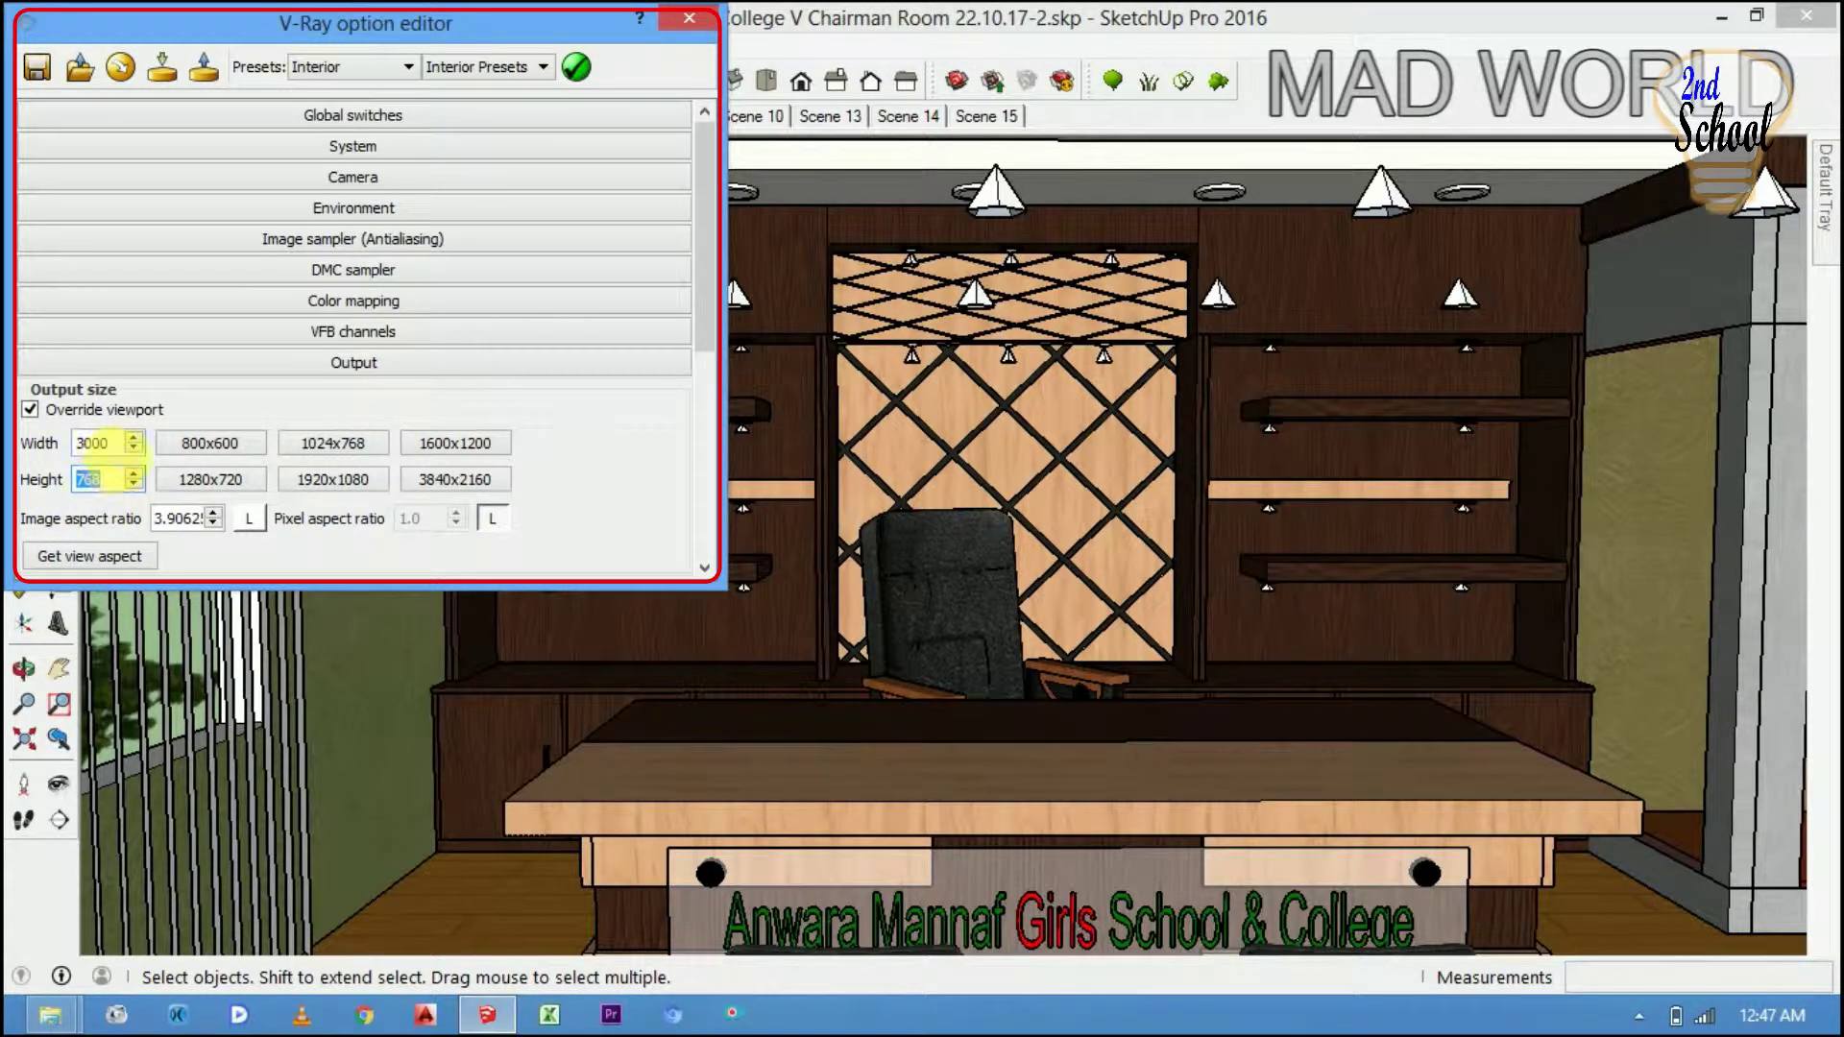
double_click(91, 443)
type("6")
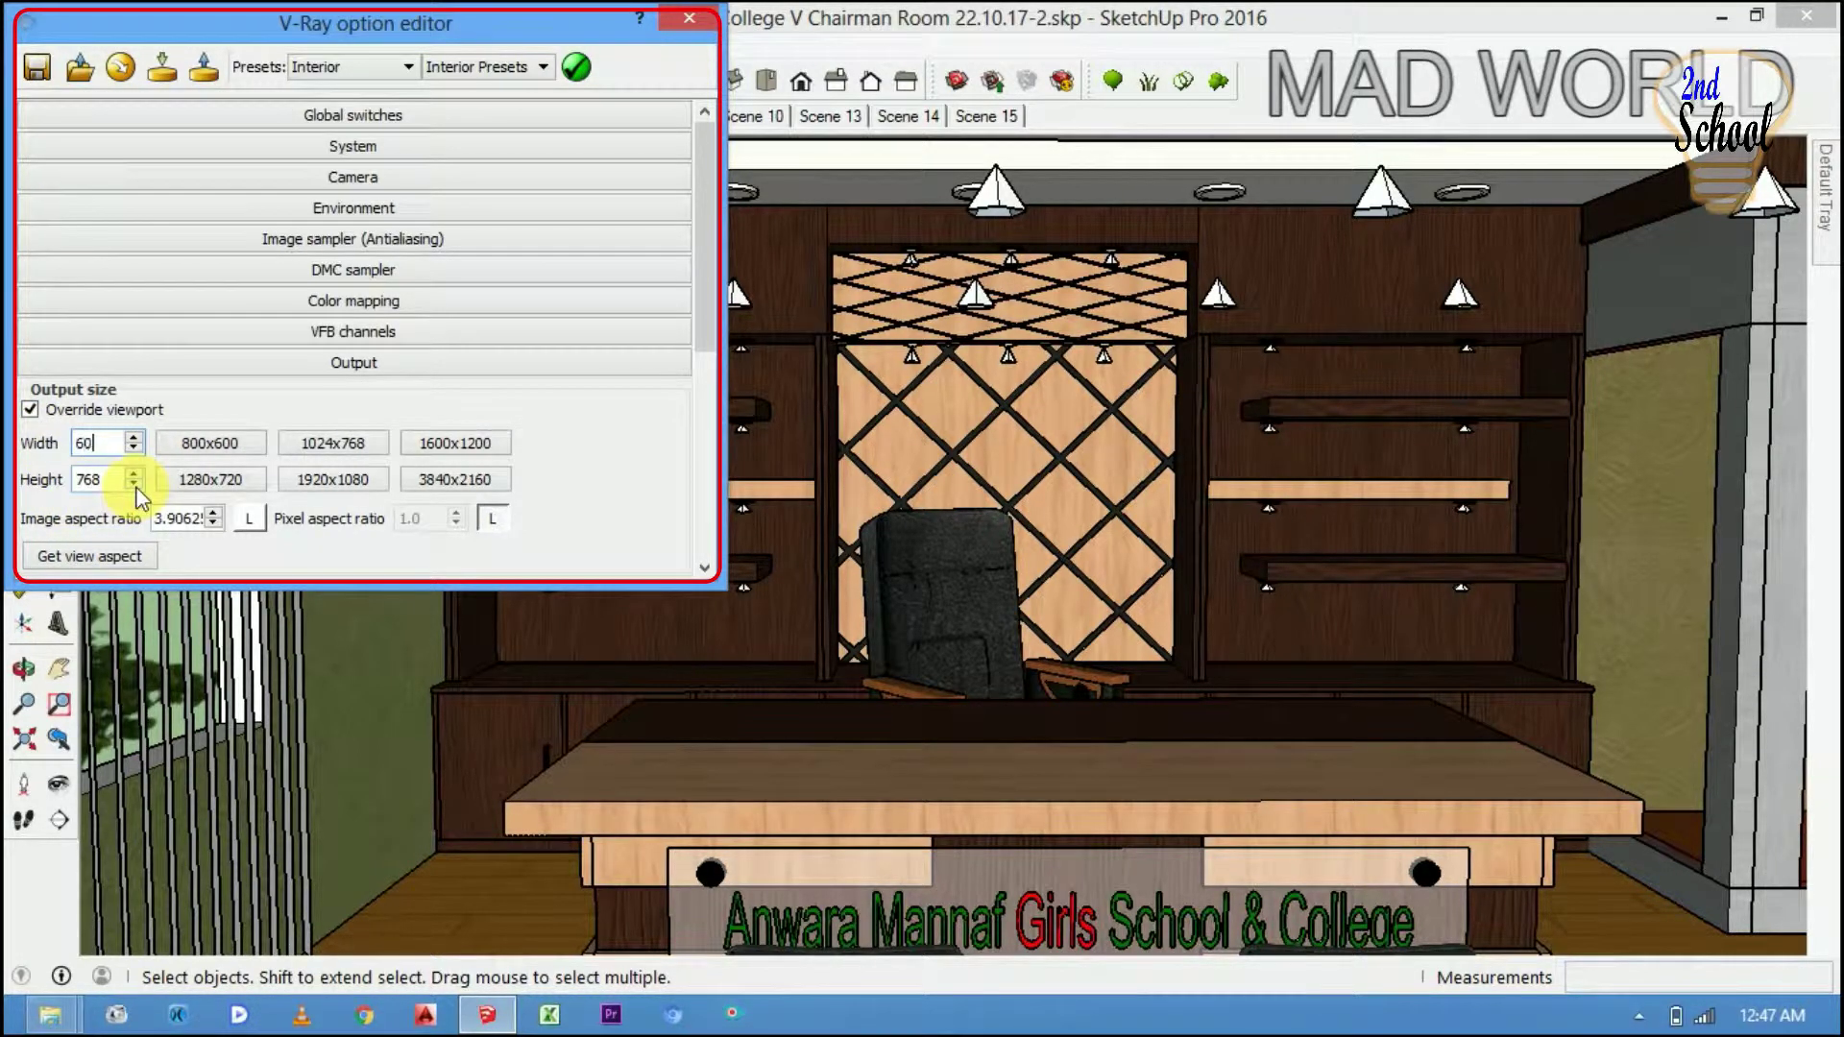
key("Tab")
type("3000")
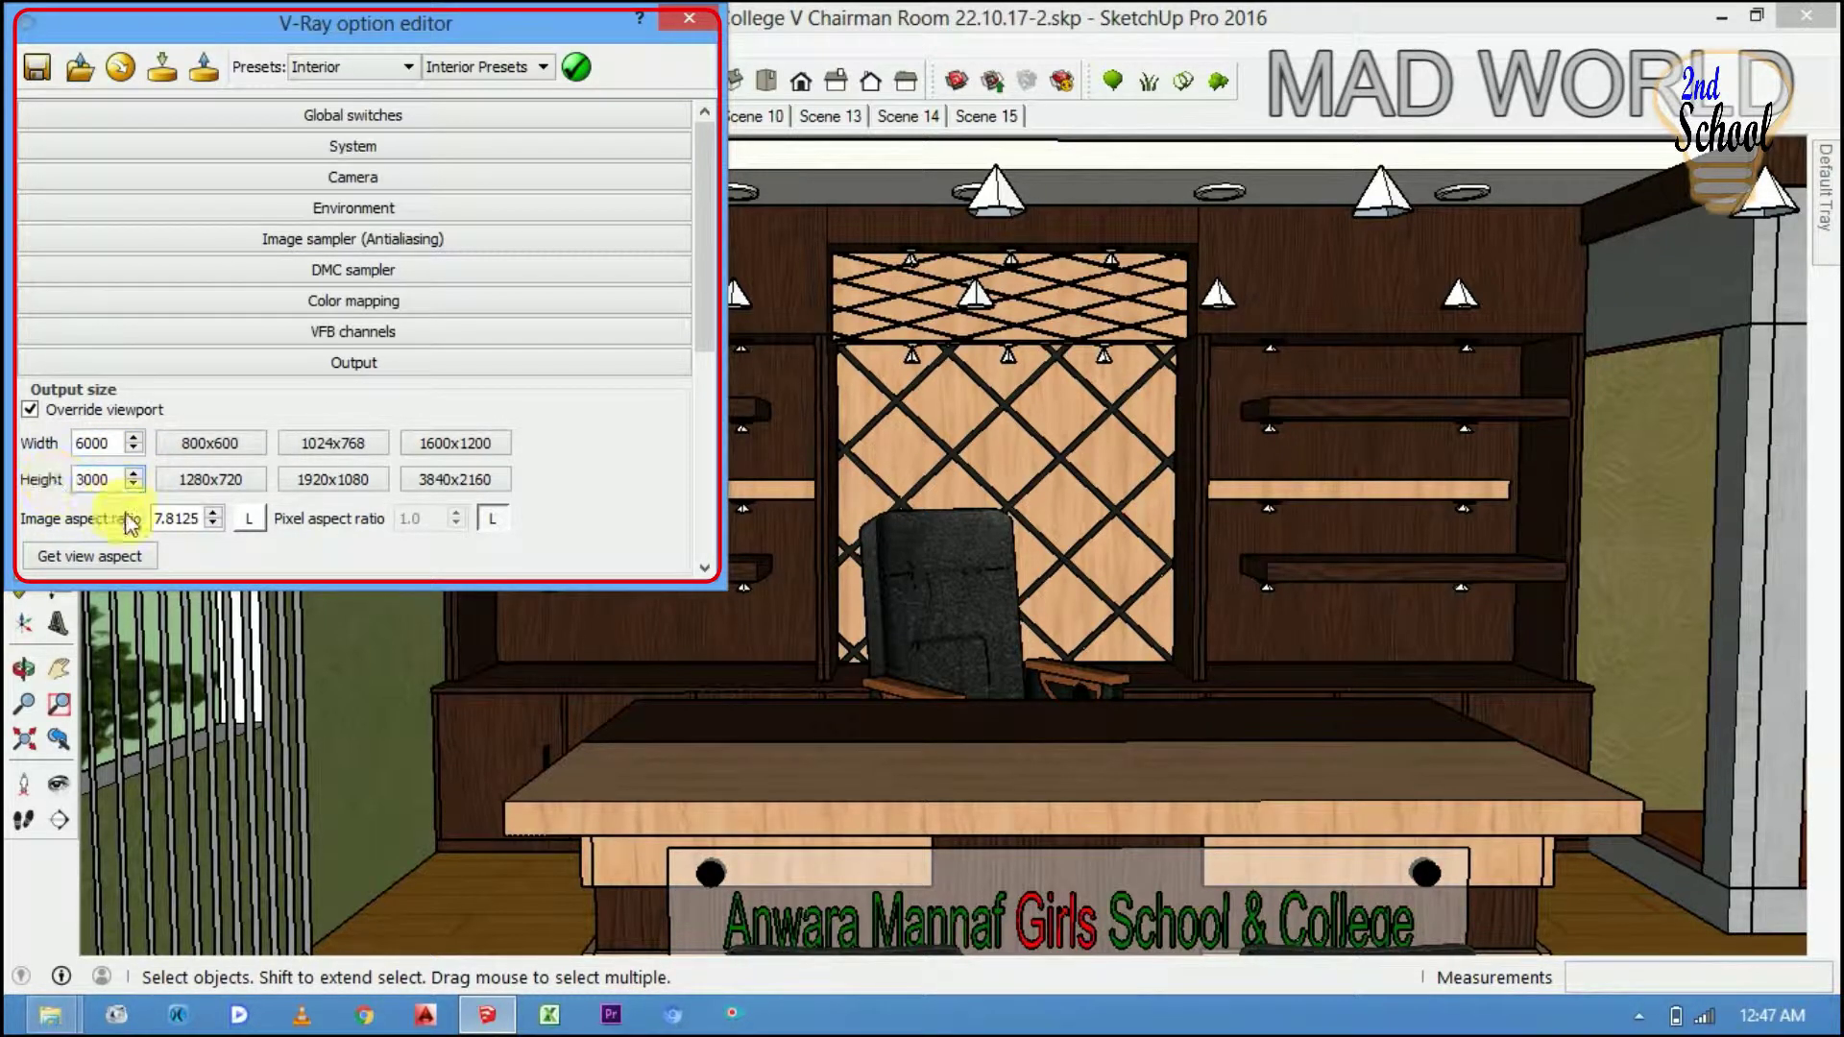
- Apply the Interior preset 03_Medium_Quality_Interior and close the V-Ray Option Editor
left_click(317, 373)
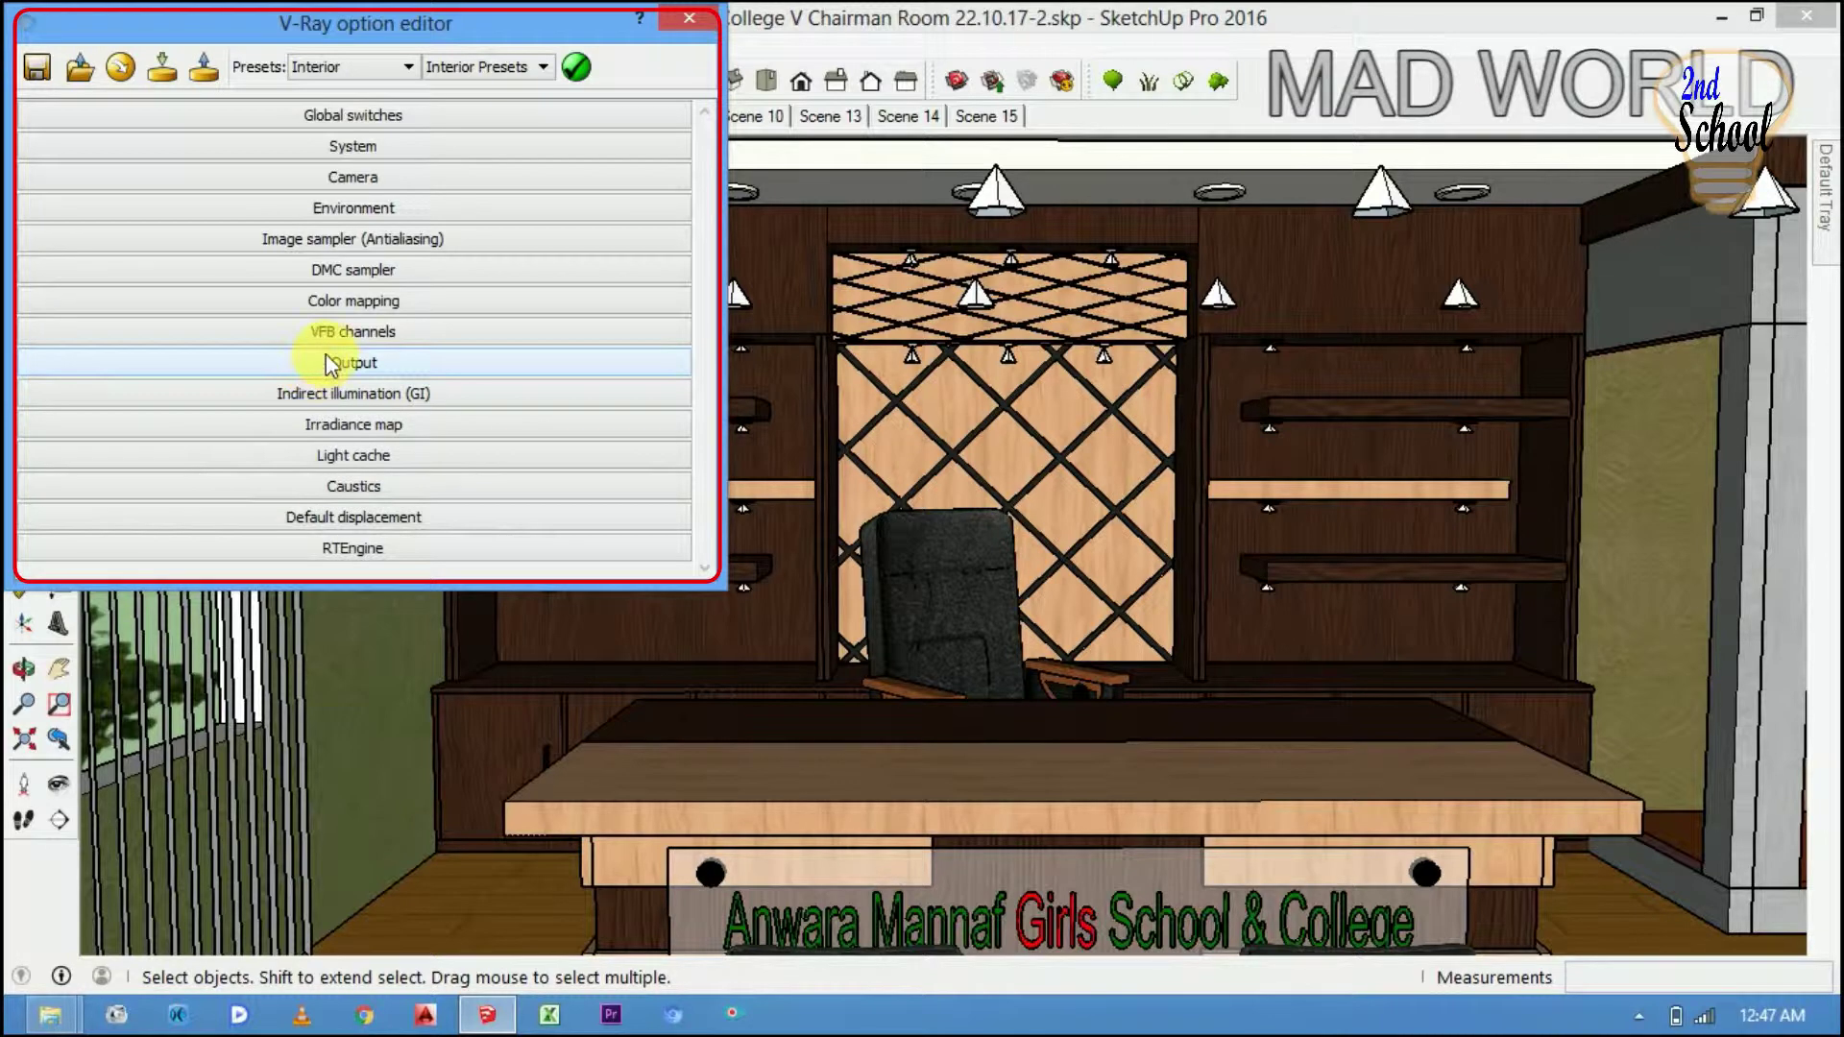
left_click(389, 67)
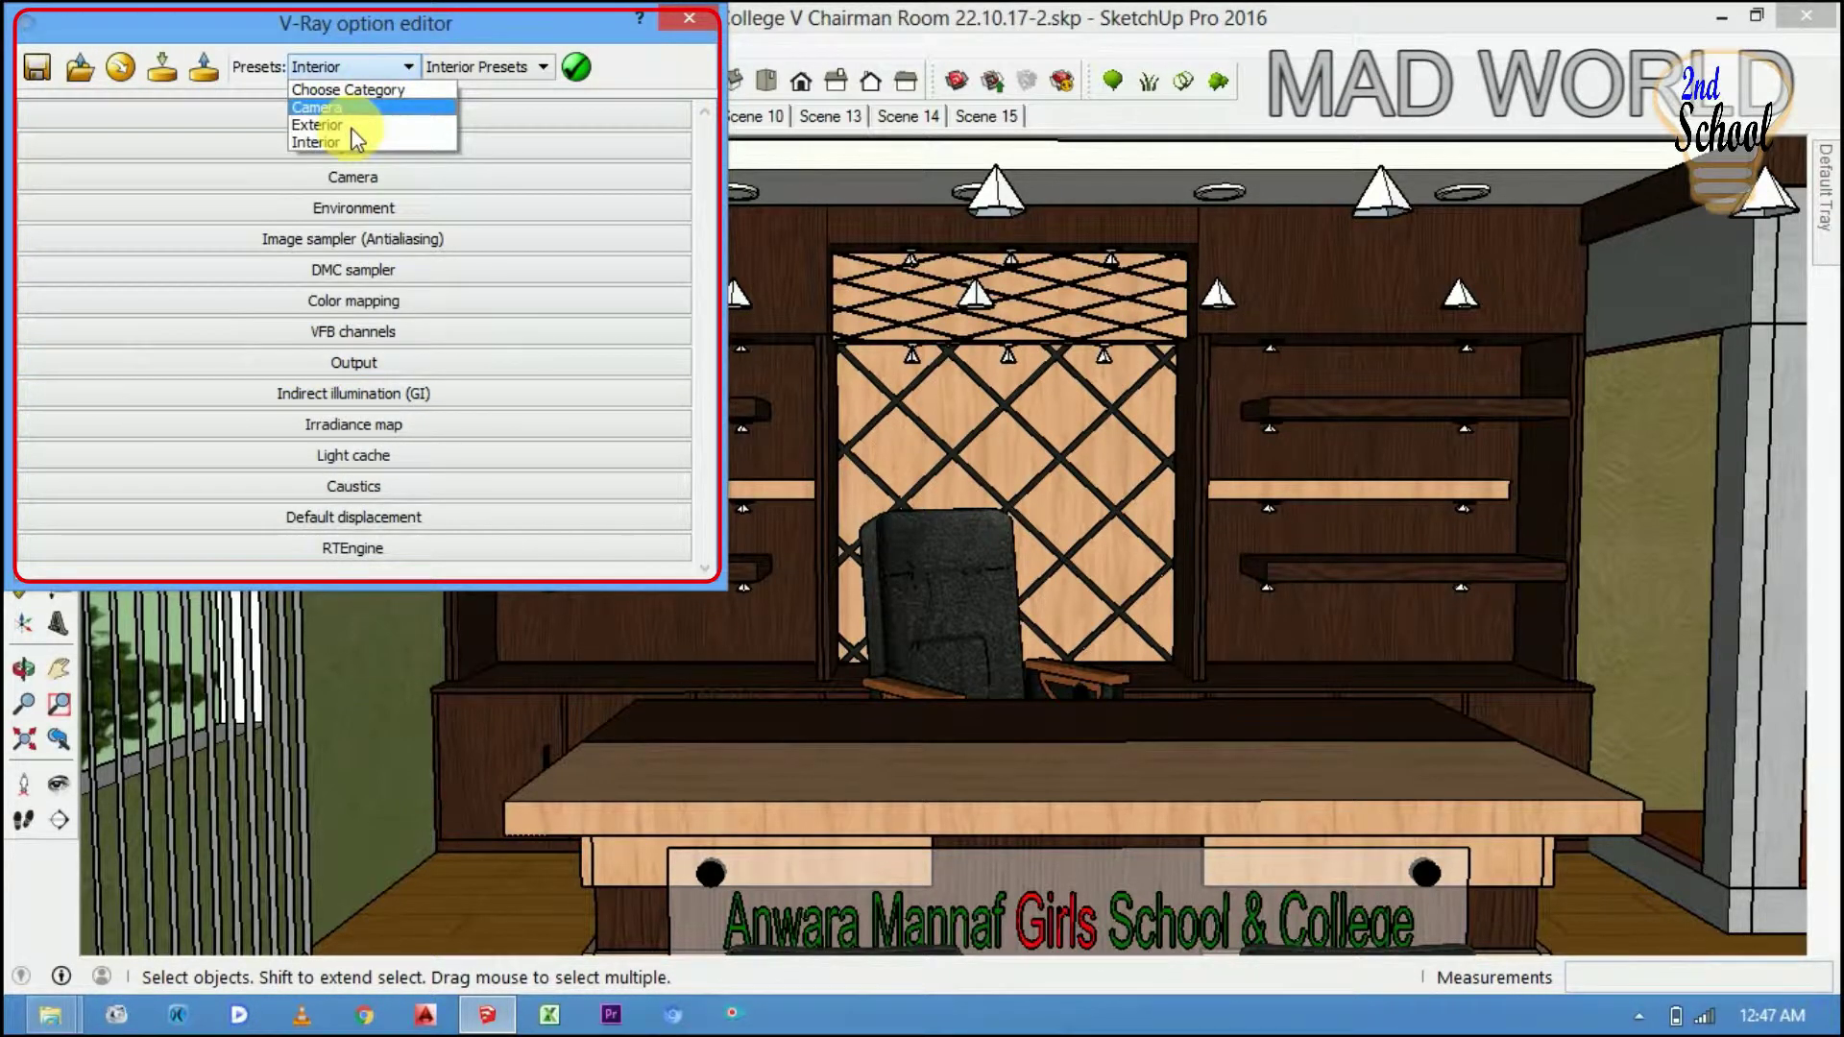
left_click(347, 140)
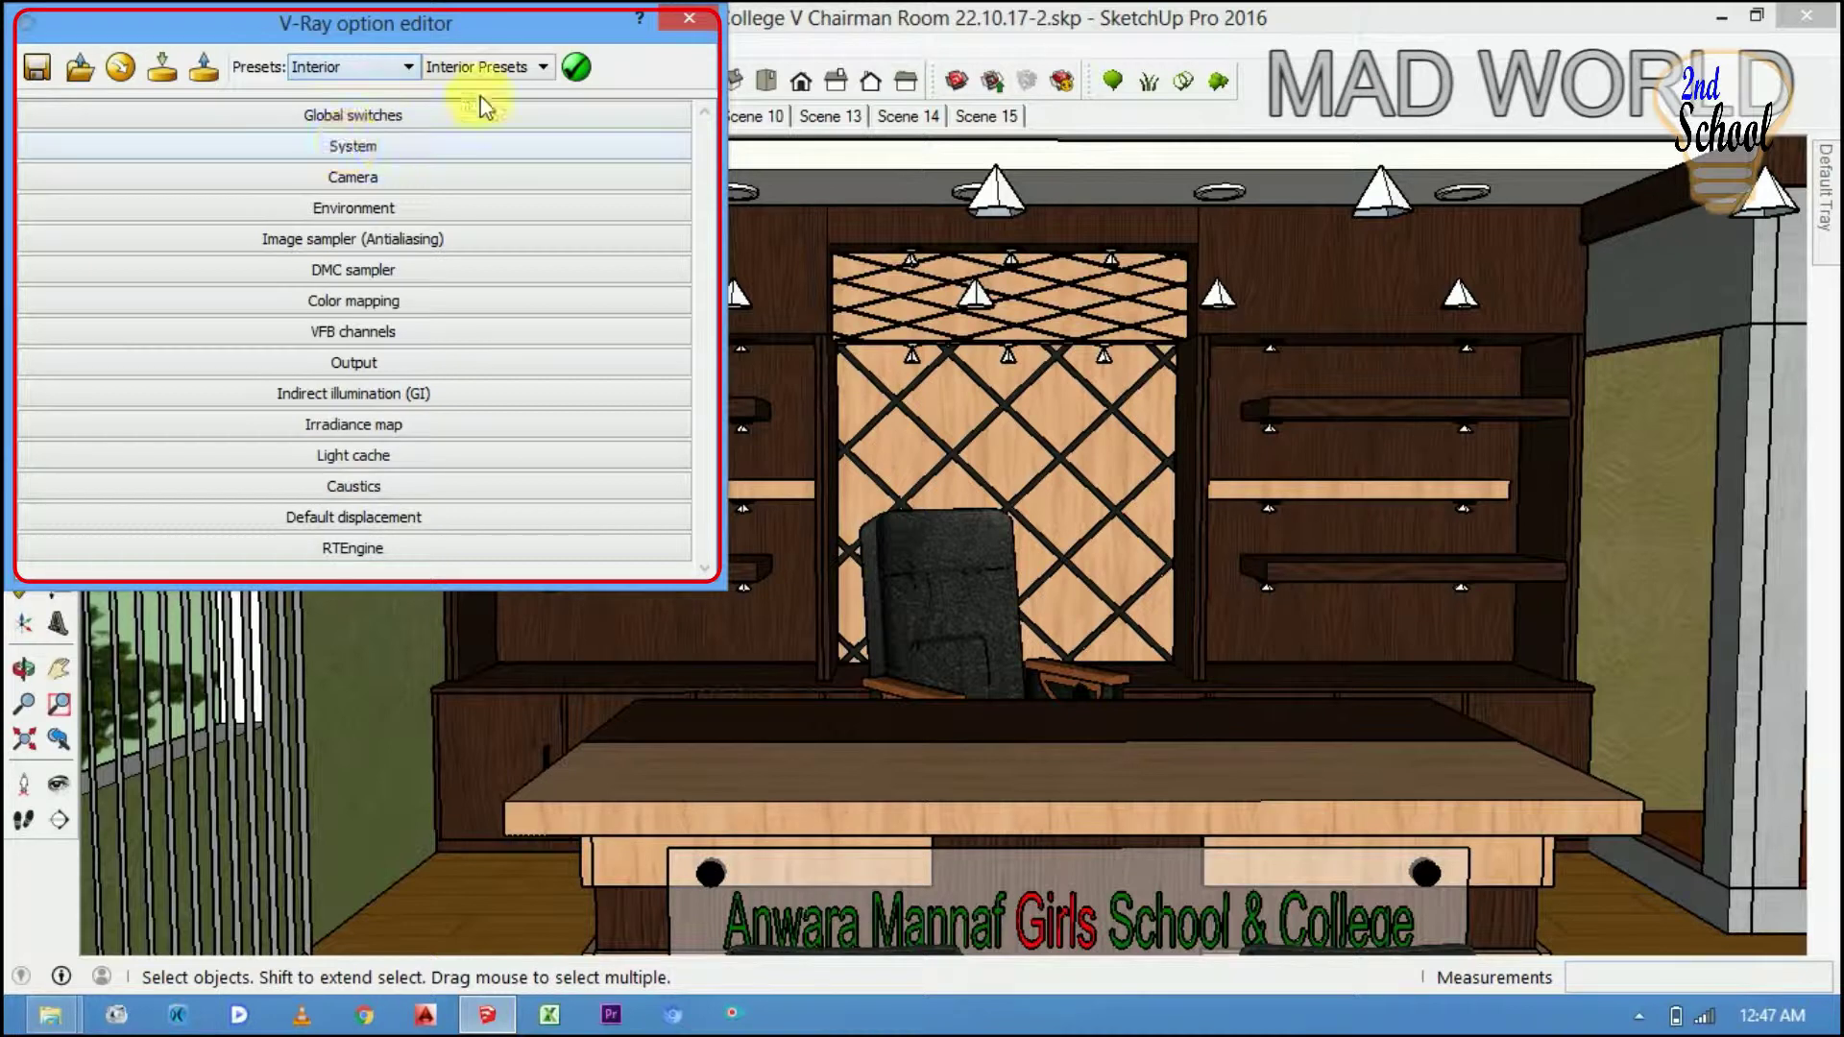
left_click(488, 65)
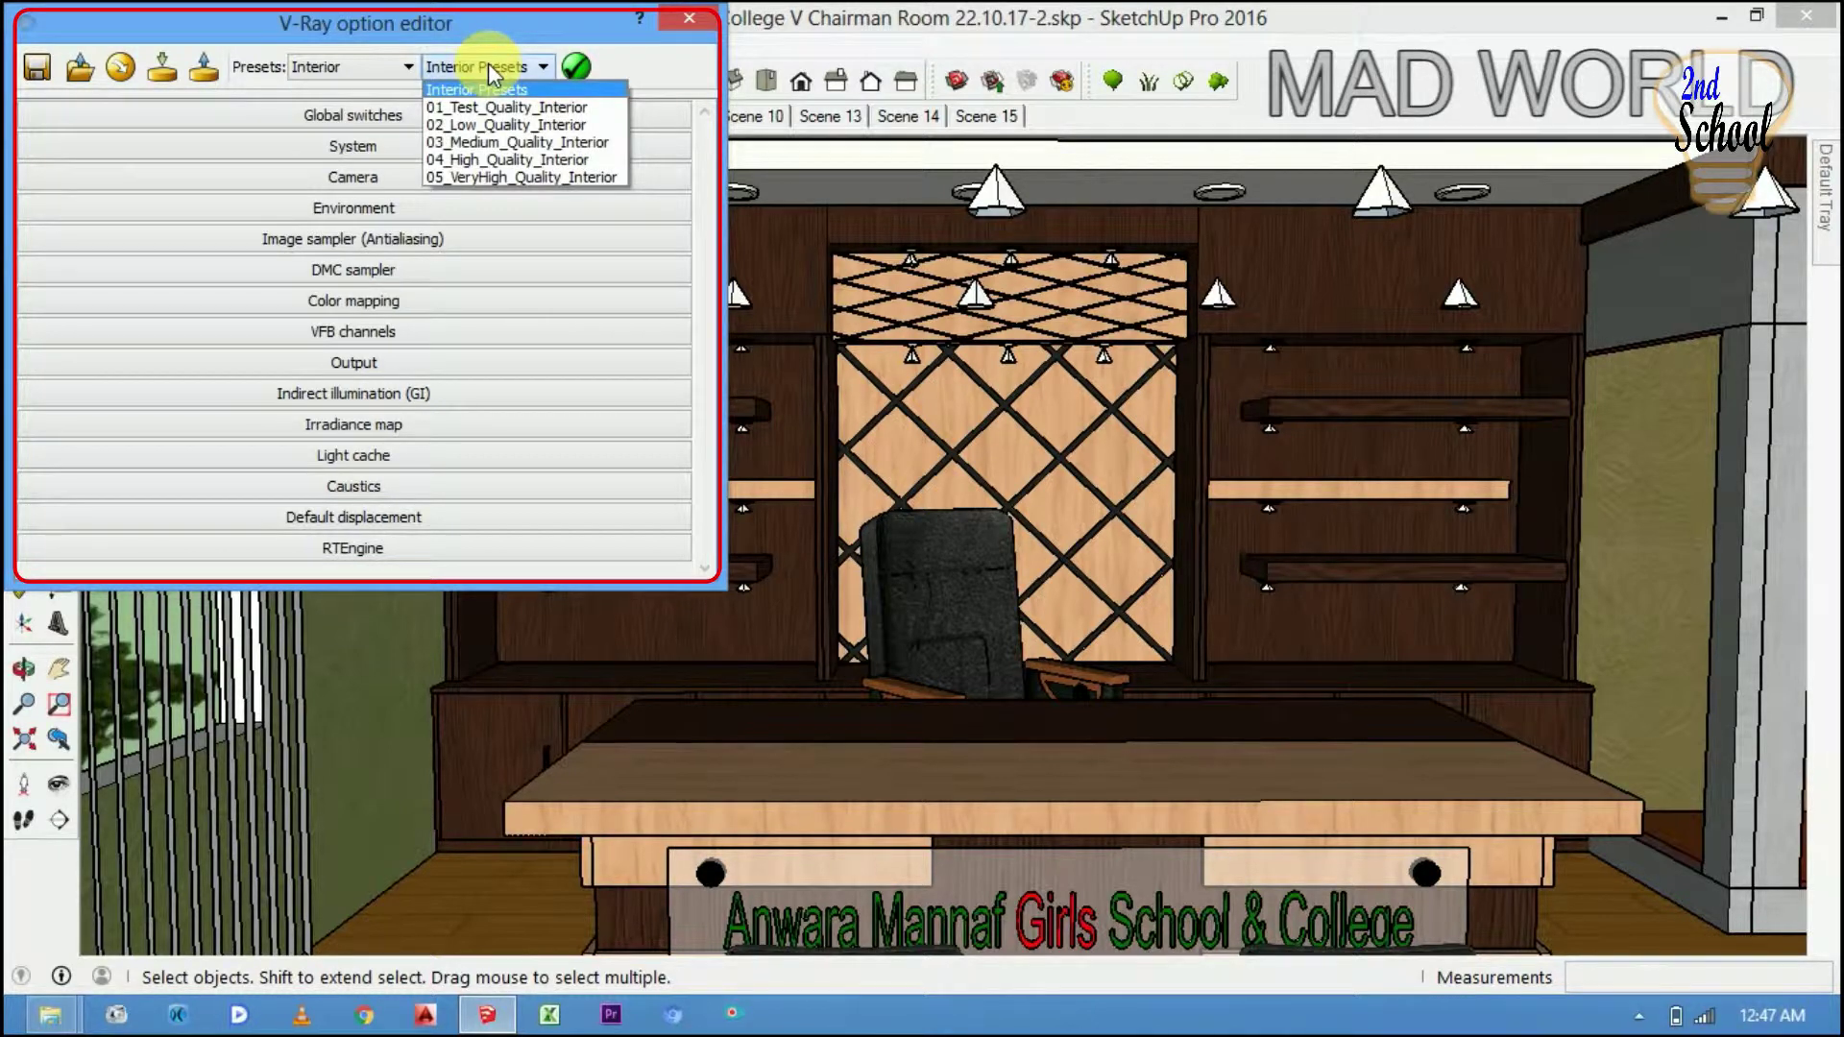
left_click(495, 143)
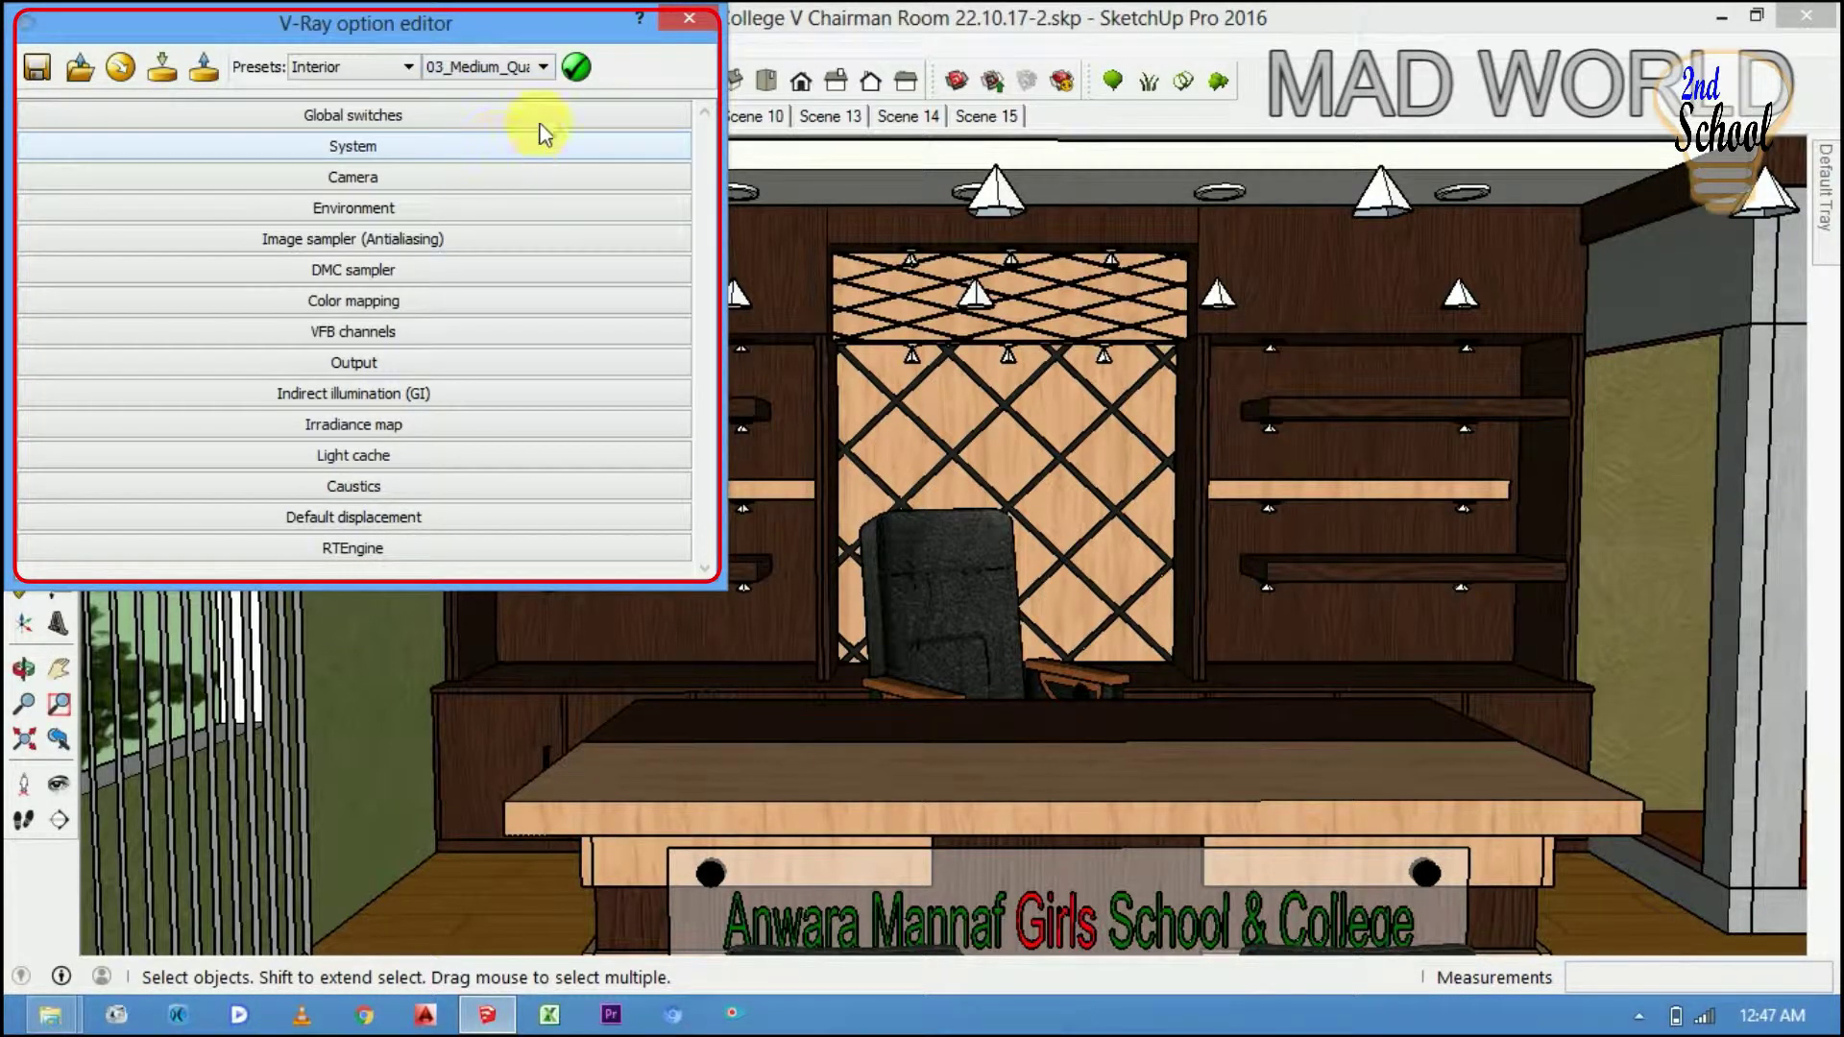
left_click(578, 75)
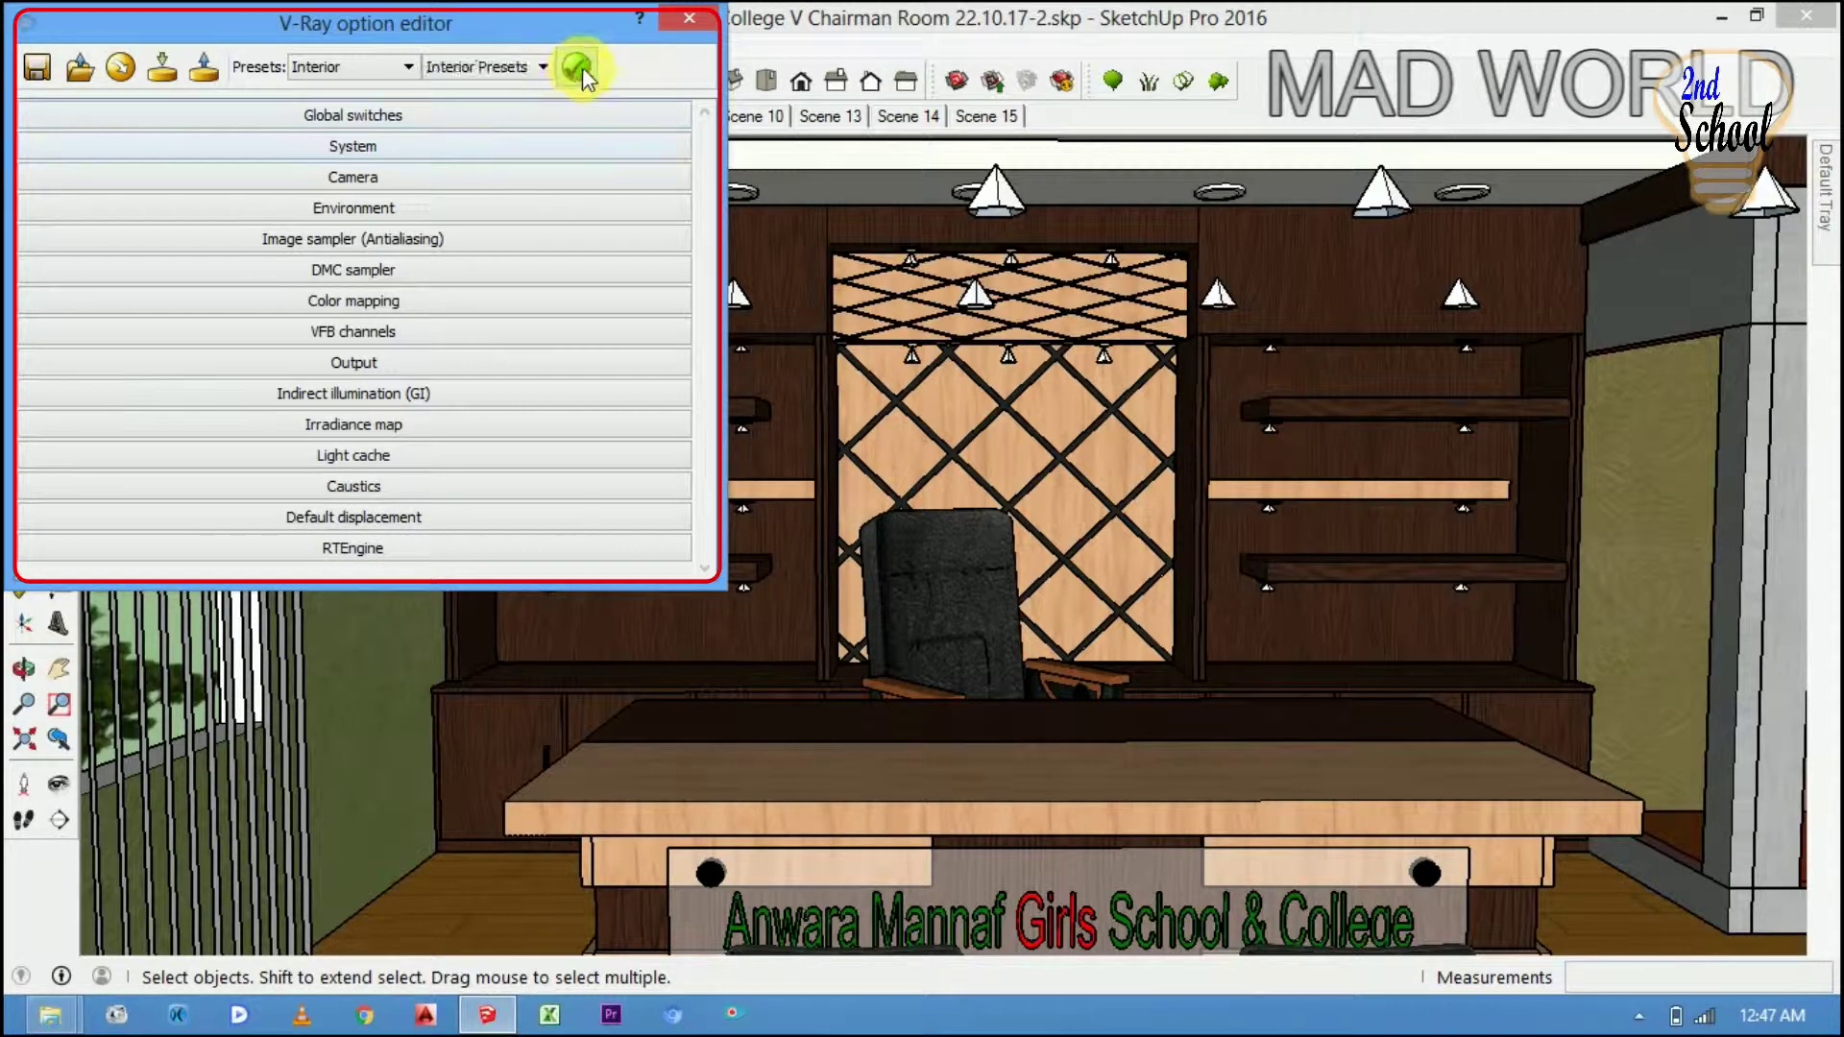
left_click(689, 31)
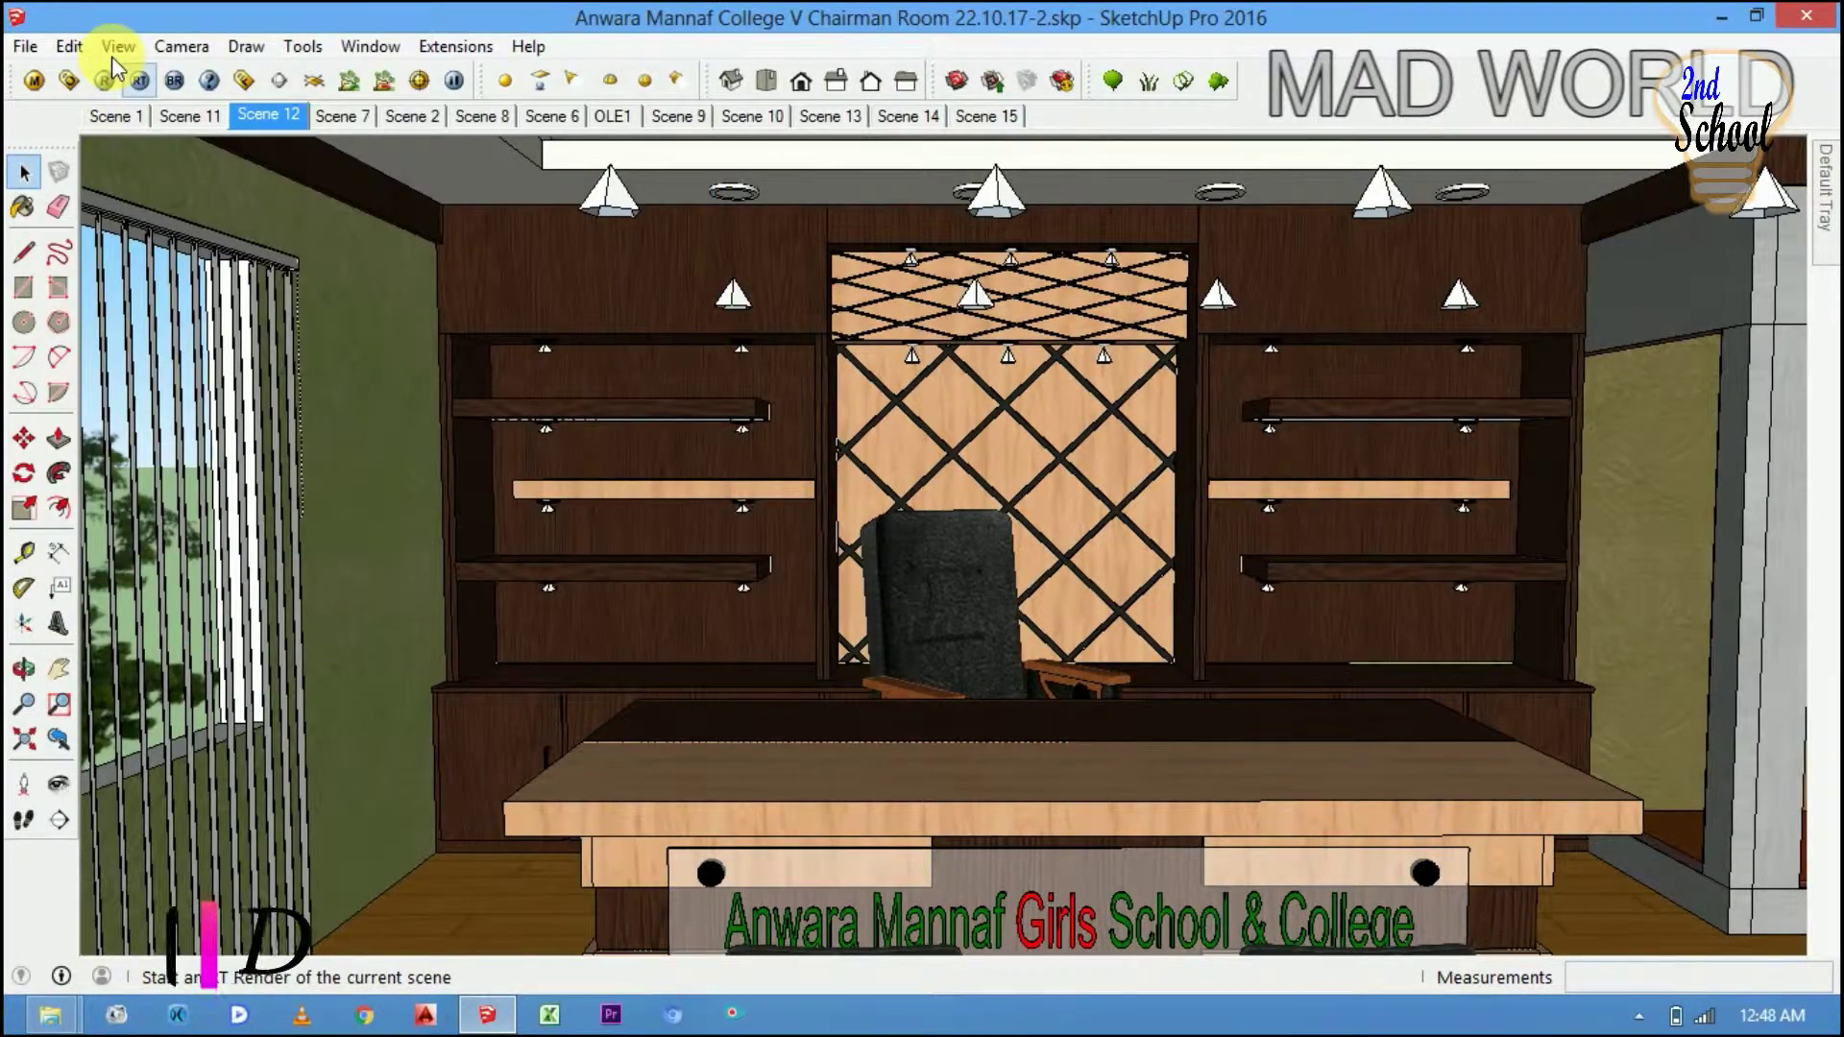
- Start the V-Ray render and let the 6000×3000 spherical panorama build in the frame buffer
left_click(106, 86)
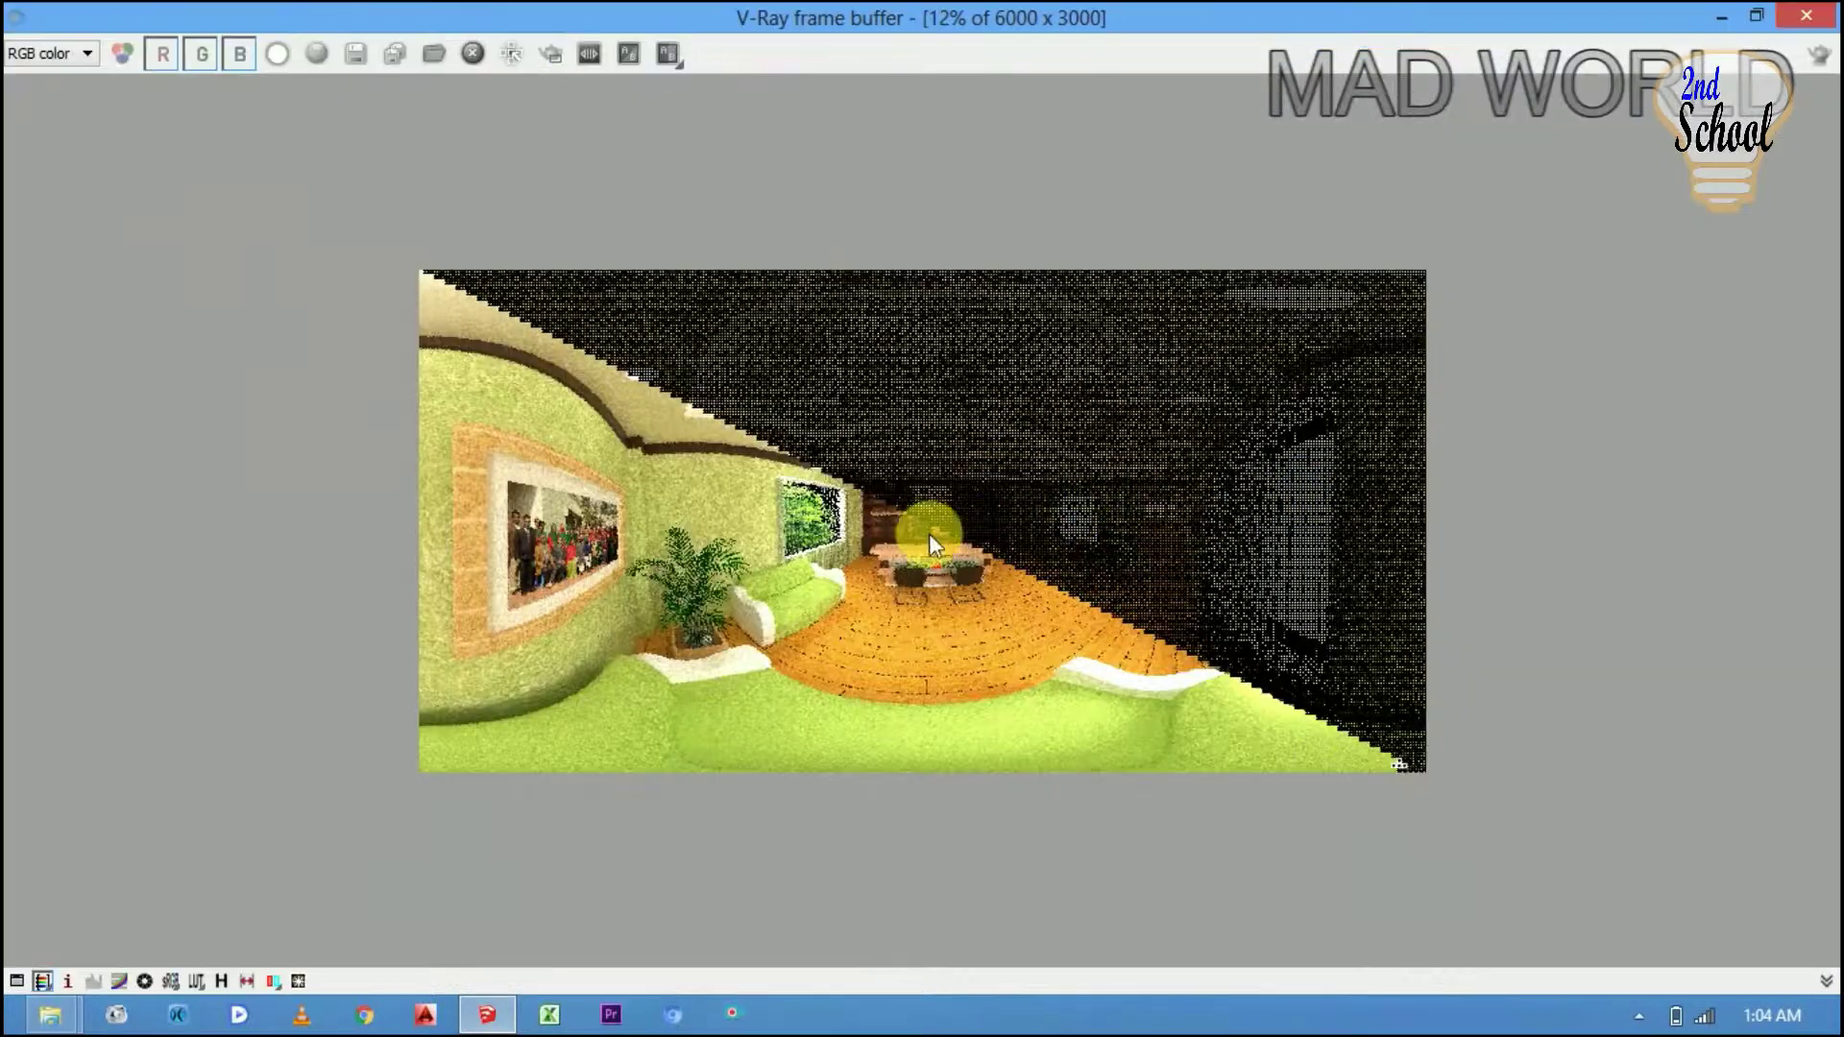
scroll(930, 533, "up", 1)
scroll(896, 561, "down", 1)
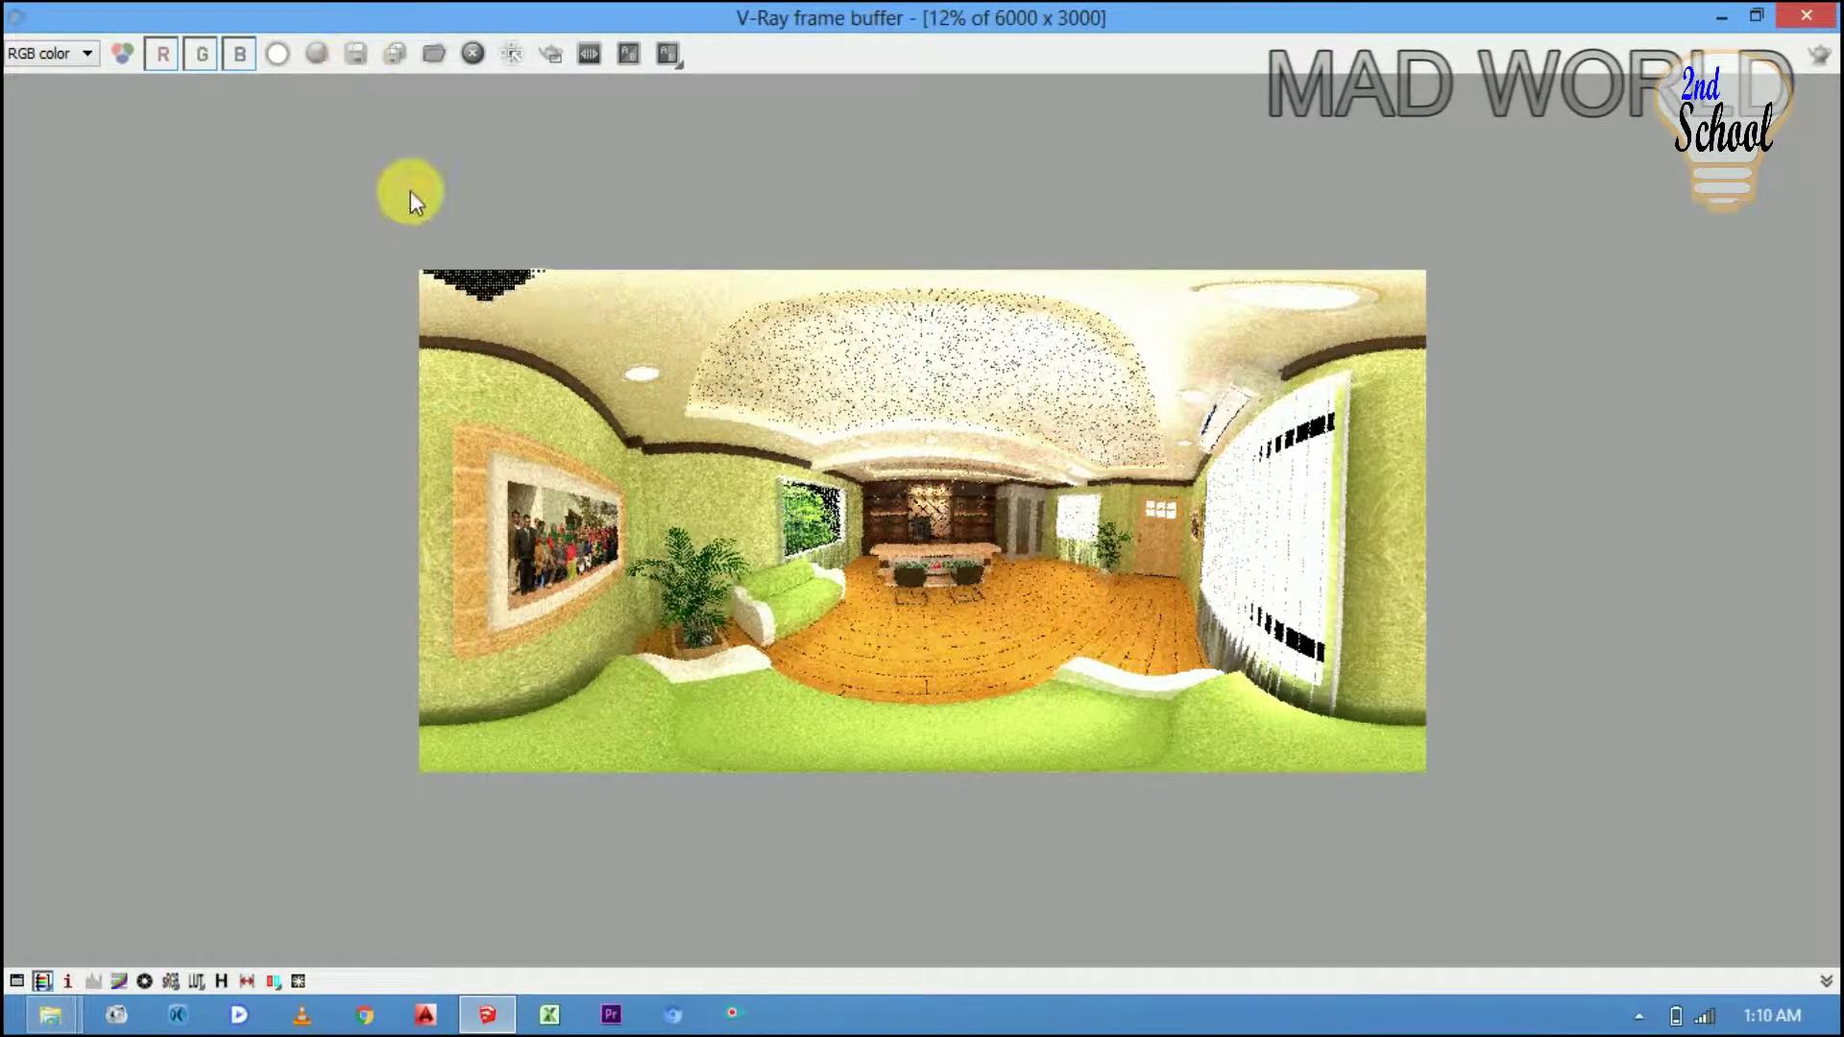
- Save the frame-buffer render as a Tagged Image File named 'MAD WORLD Panorama.tif'
left_click(352, 56)
type("MAD WOR")
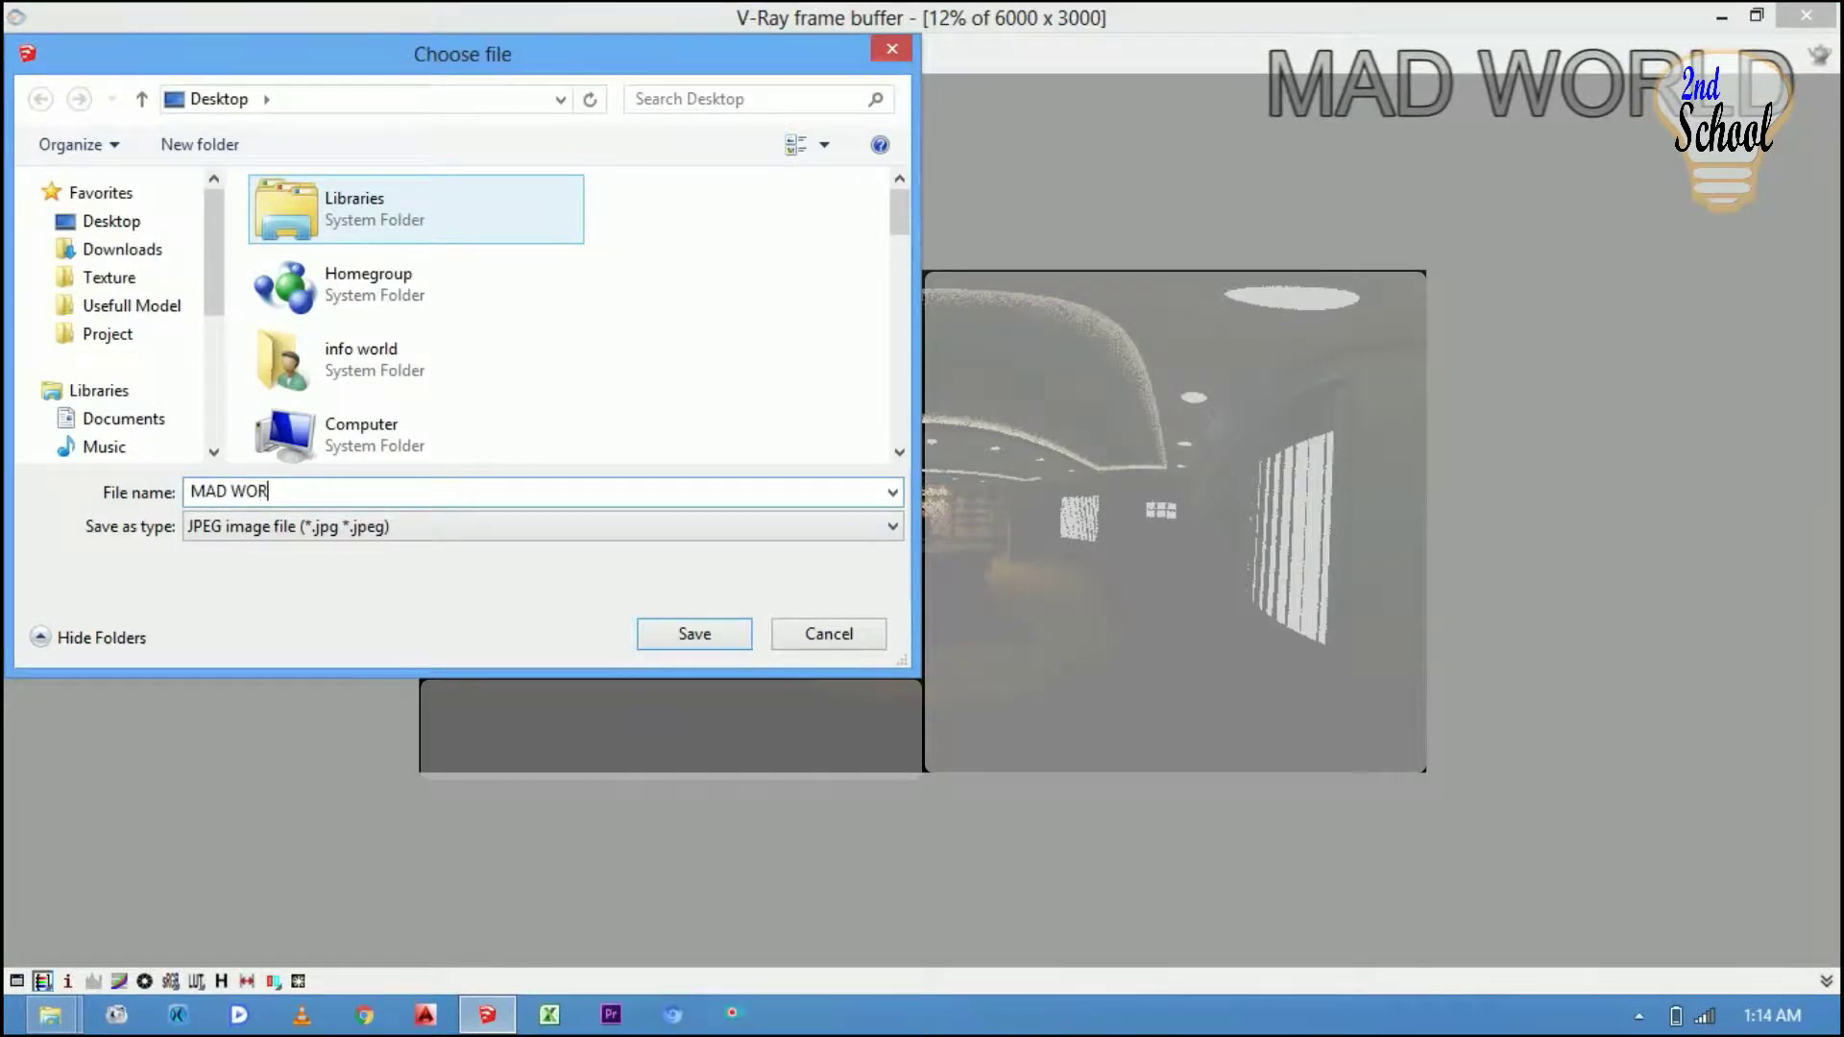
type("LD Panorama")
left_click(343, 526)
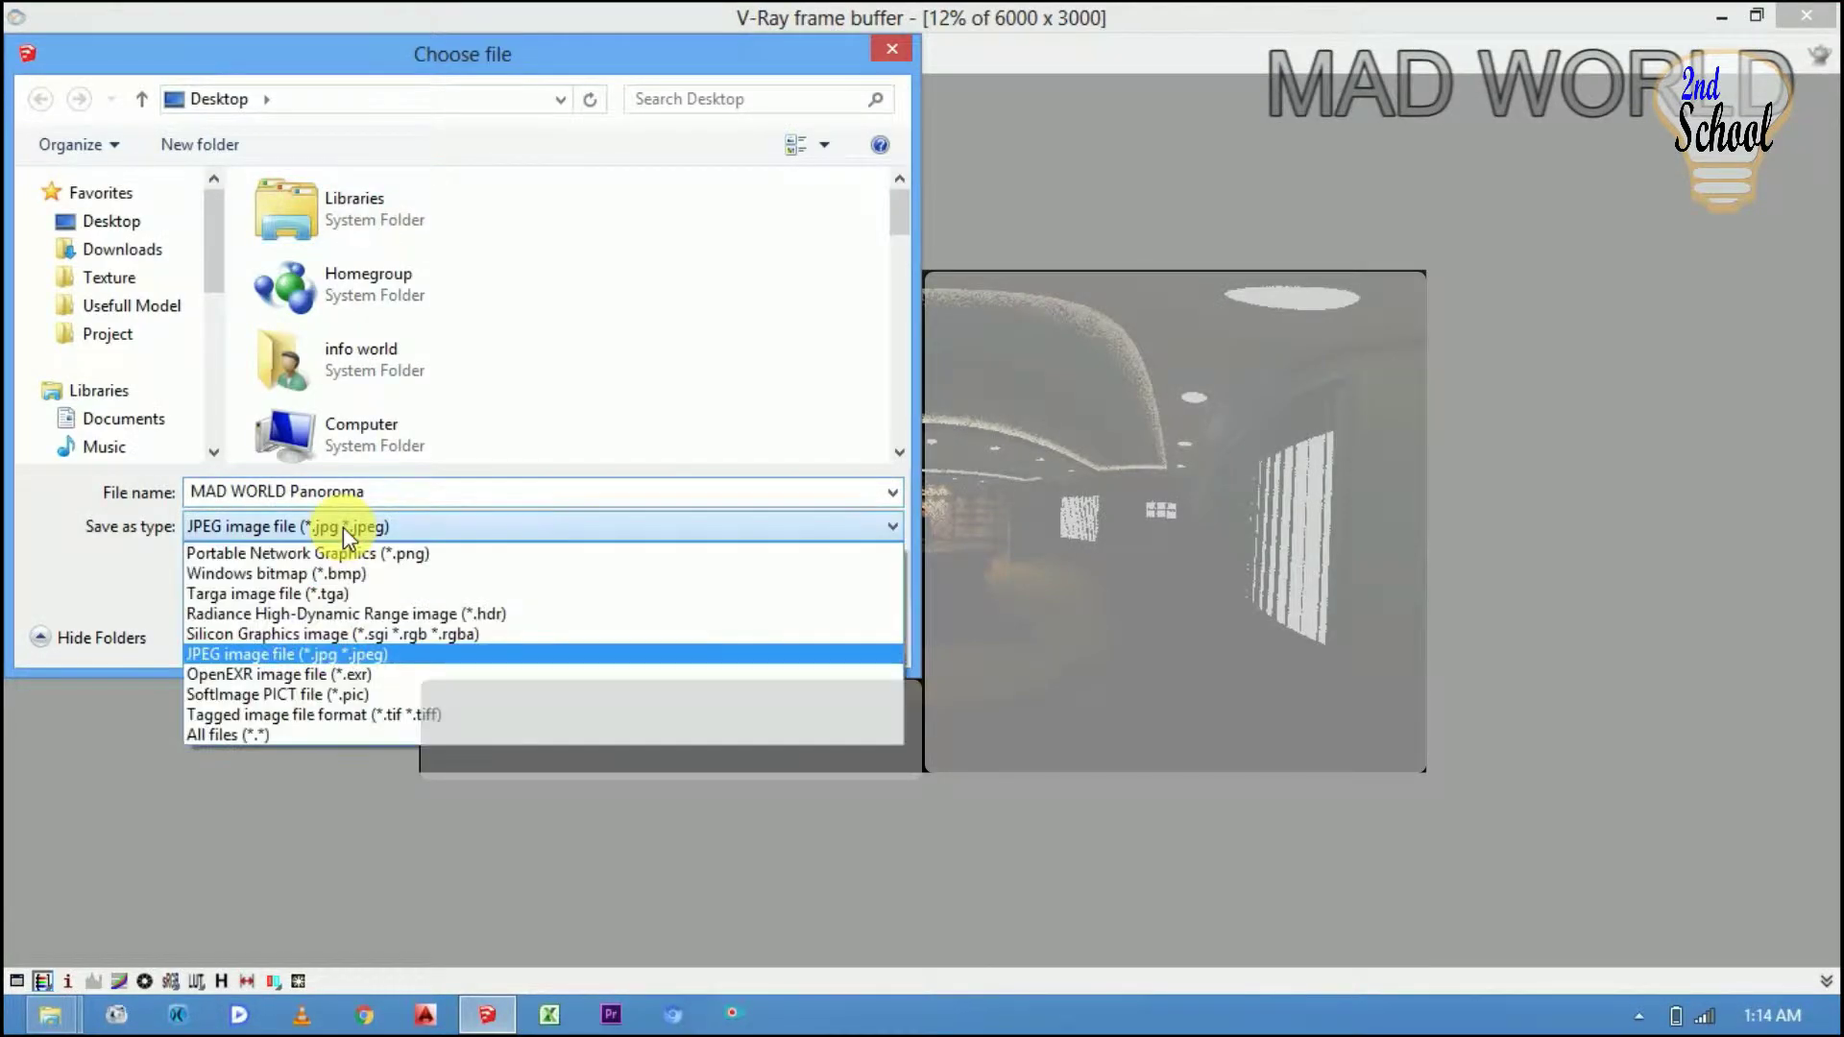
left_click(394, 721)
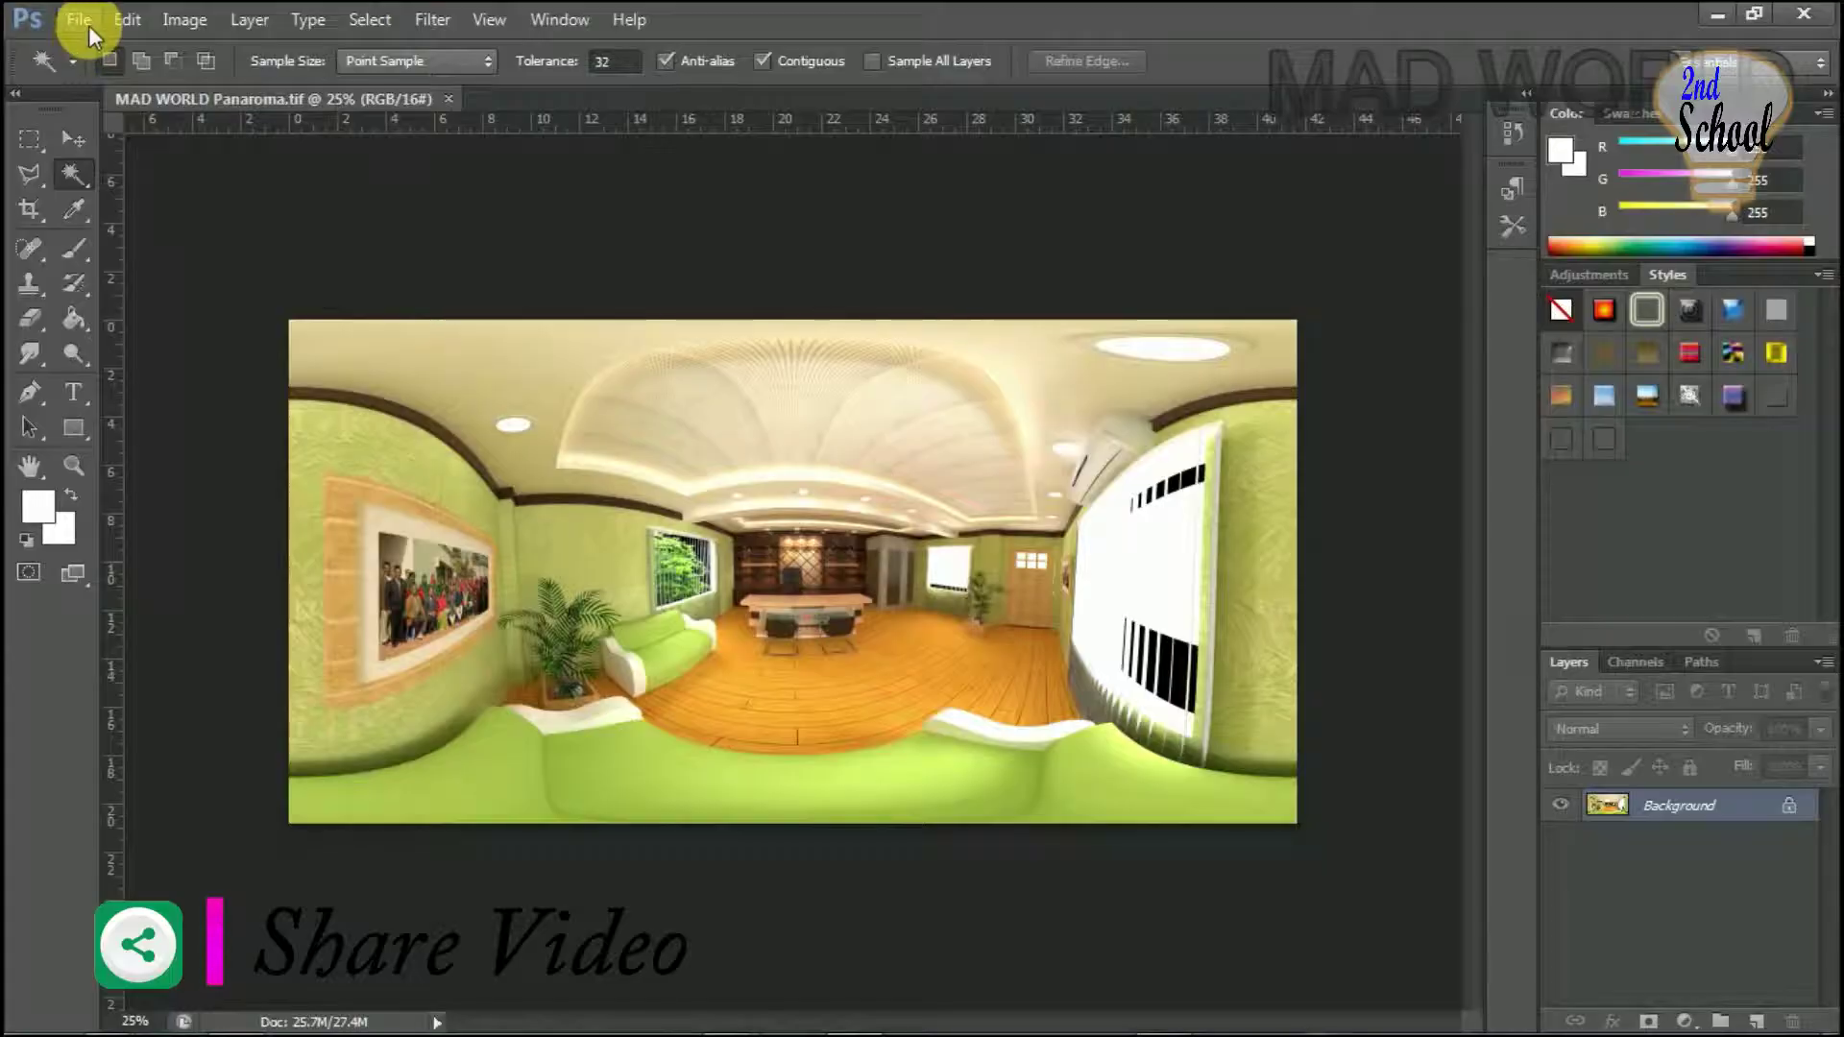
- Bring up File Info for MAD WORLD Panorama.tif to view its raw XMP data
left_click(88, 25)
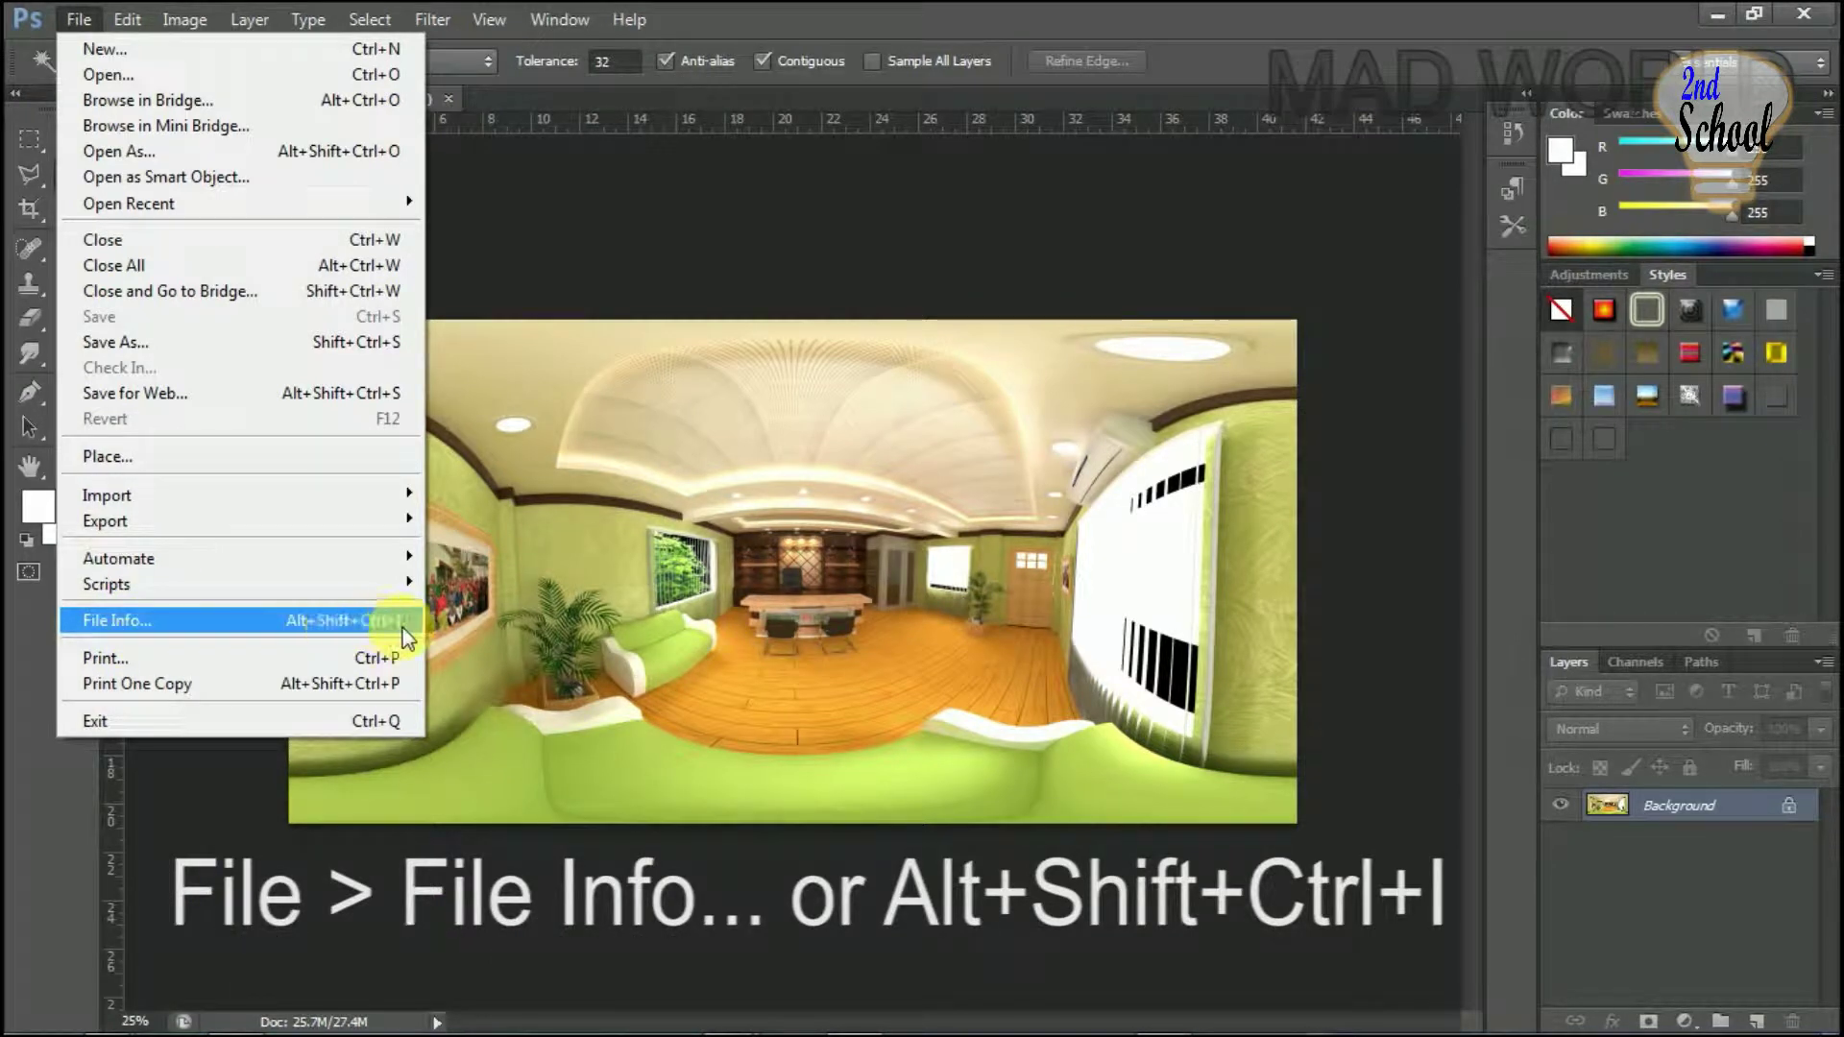
left_click(326, 621)
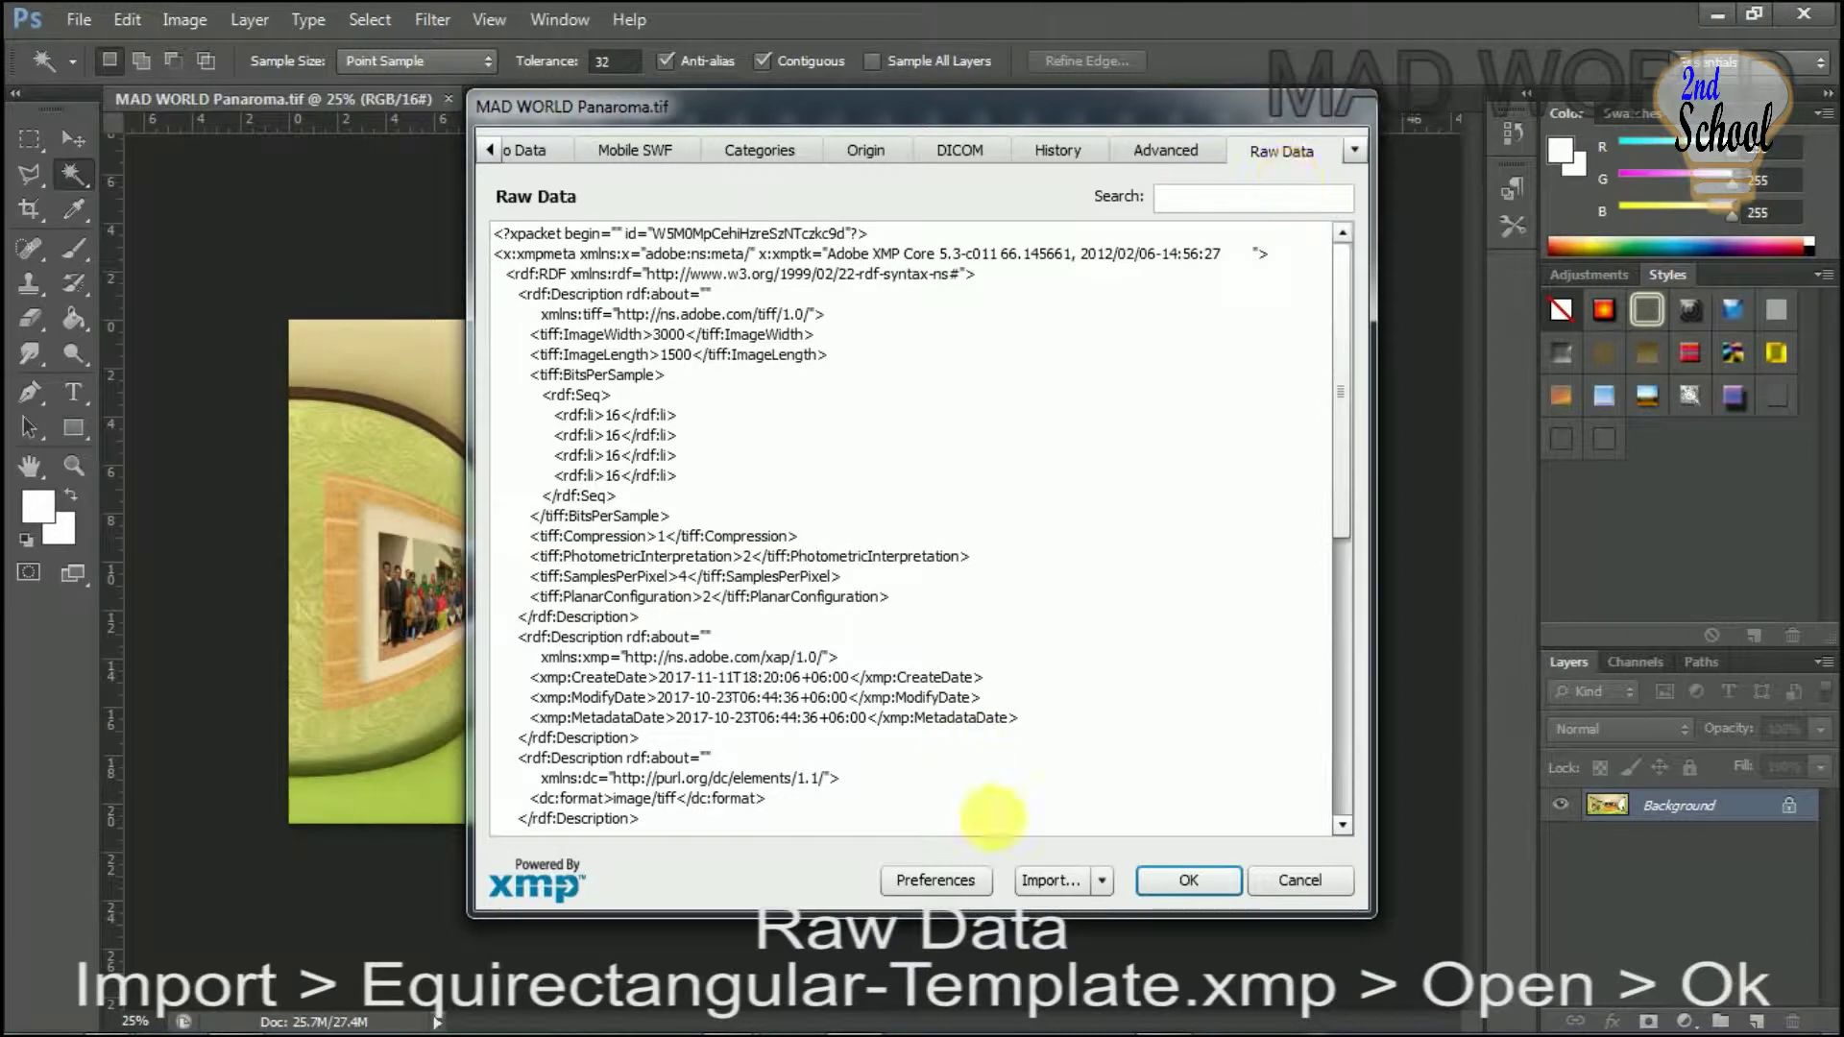
- Append the metadata from equirectangular-template.xmp in the Desktop's Panorama 360 Making folder
left_click(1052, 882)
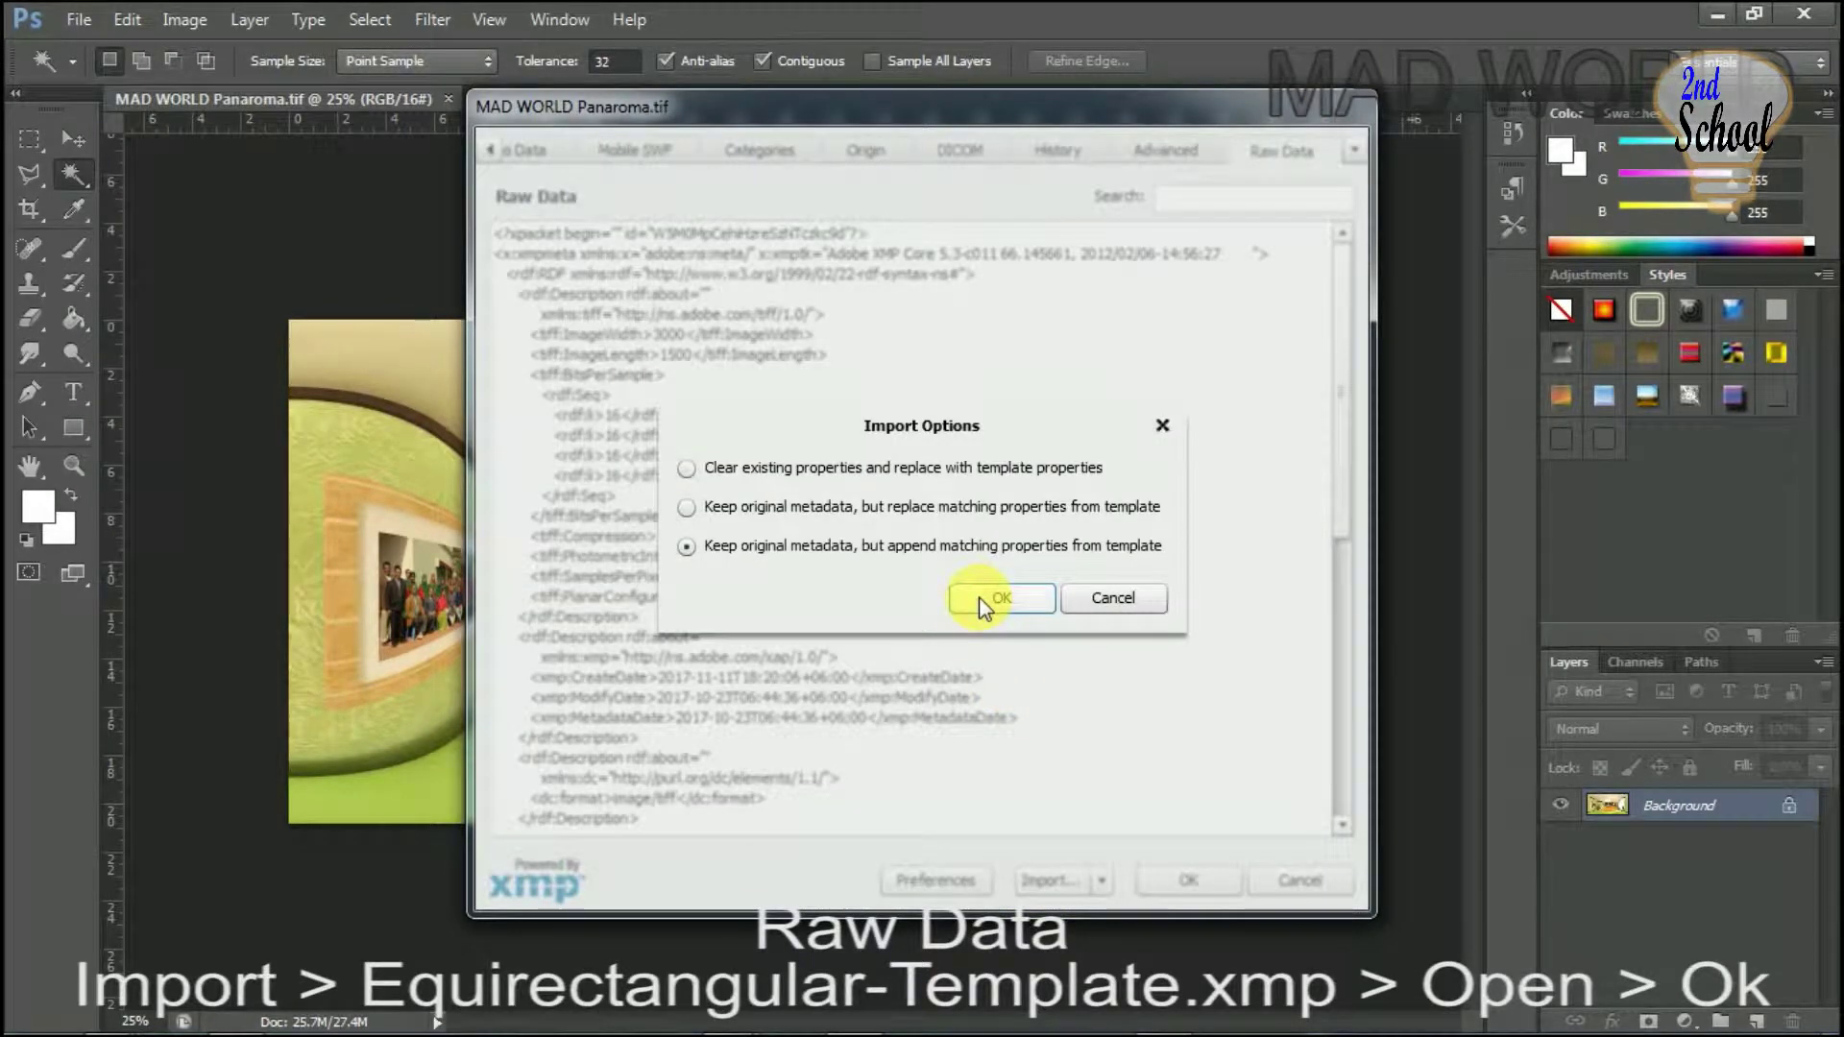
left_click(979, 599)
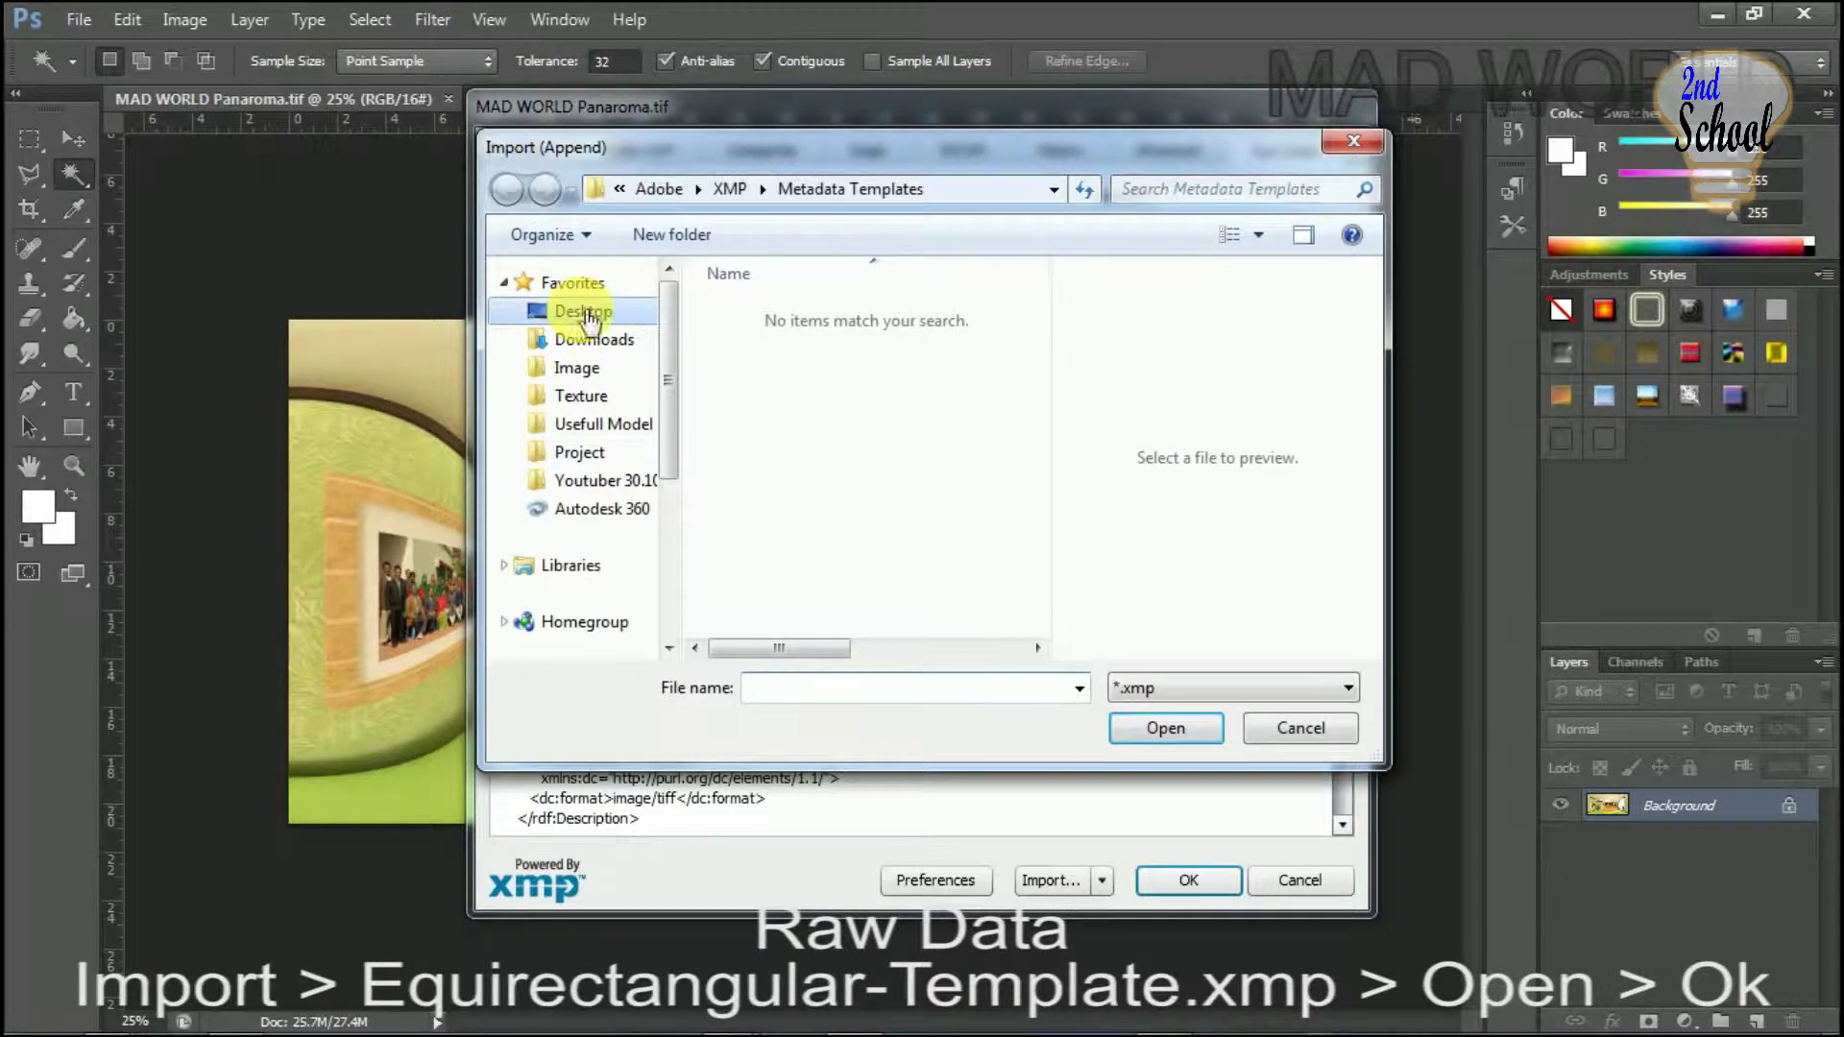
left_click(584, 313)
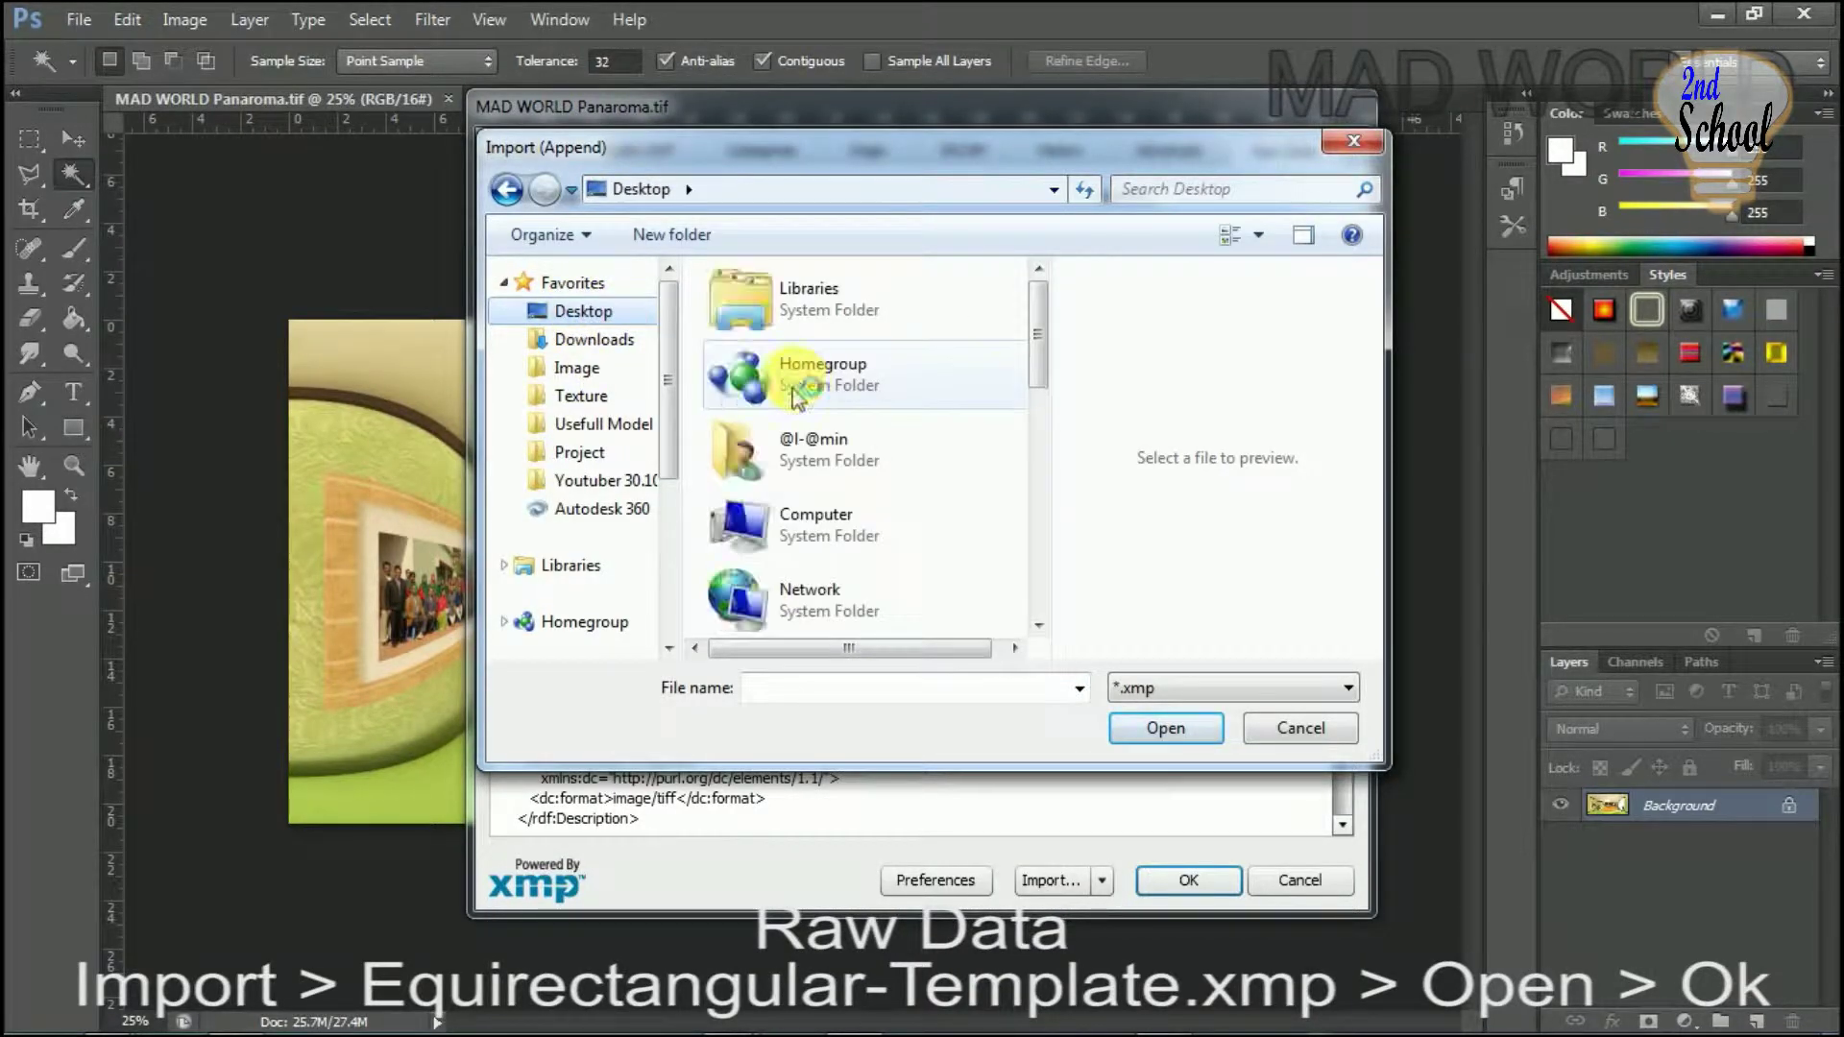
scroll(793, 378, "down", 2)
scroll(793, 378, "down", 2)
scroll(793, 378, "down", 1)
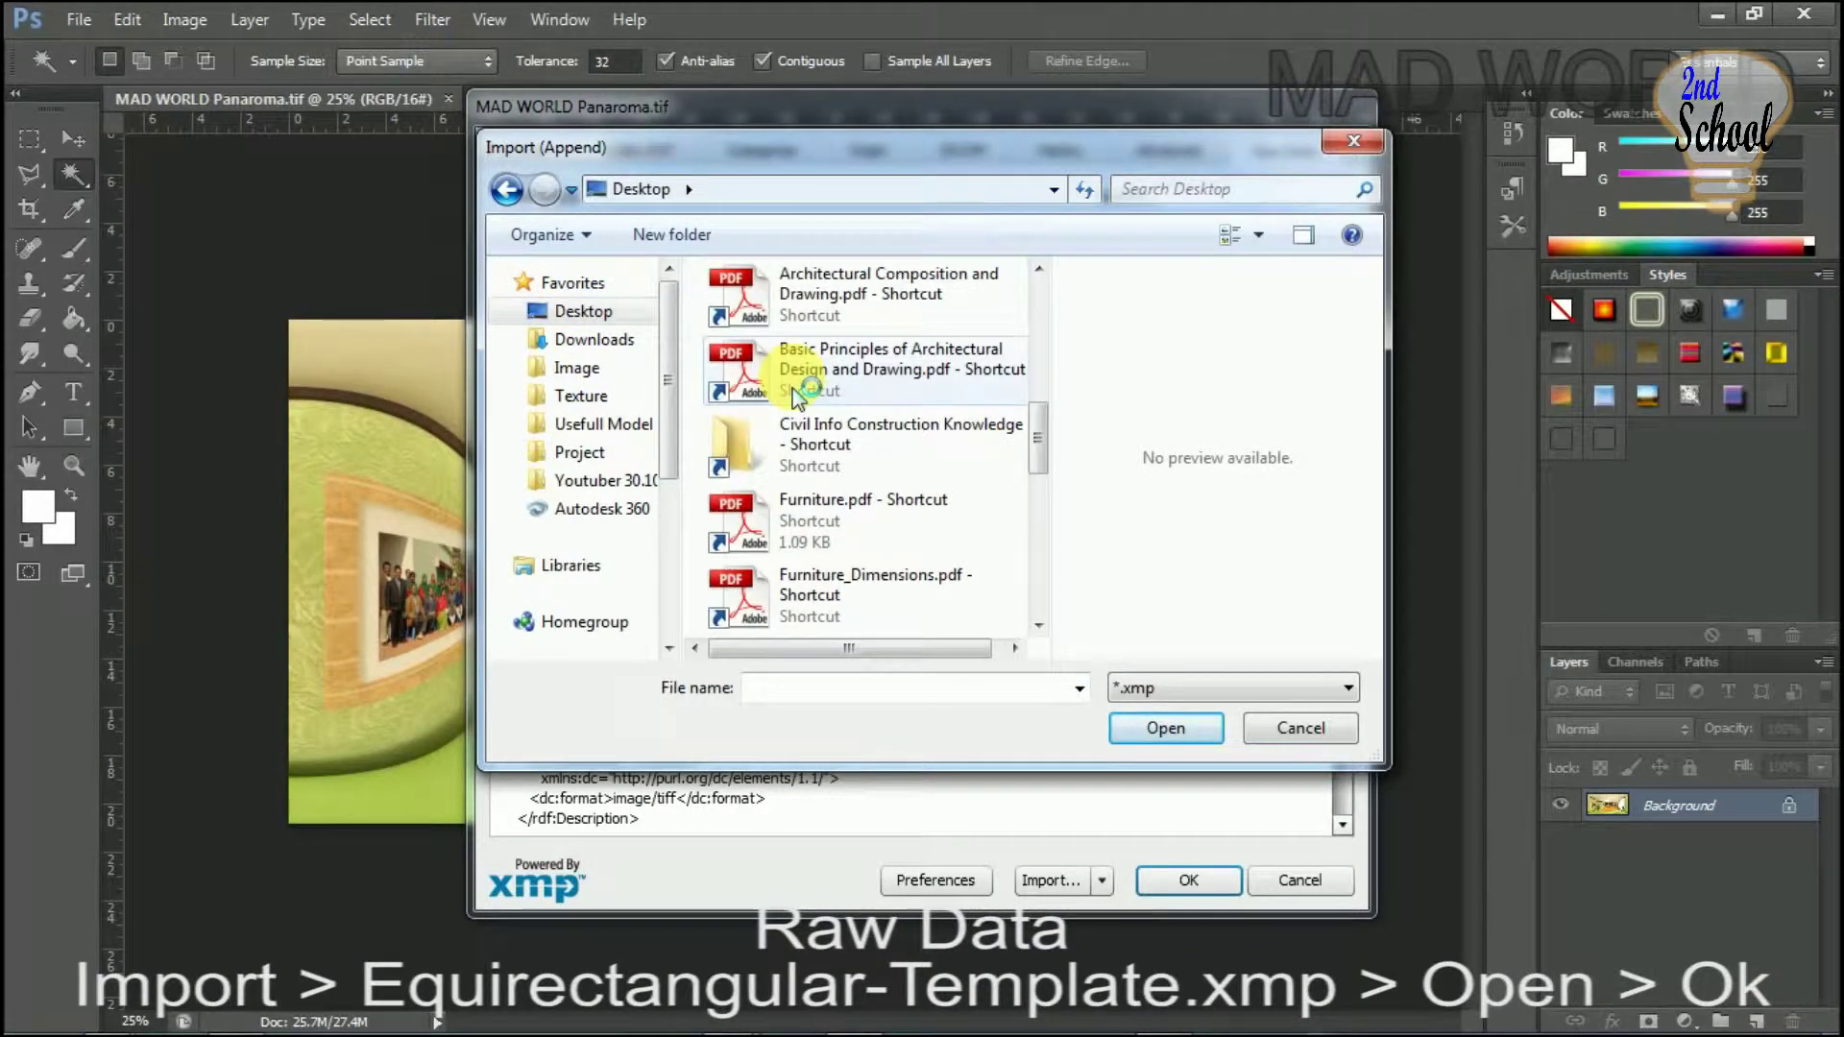
scroll(793, 388, "down", 1)
scroll(793, 388, "down", 1)
scroll(793, 388, "down", 1)
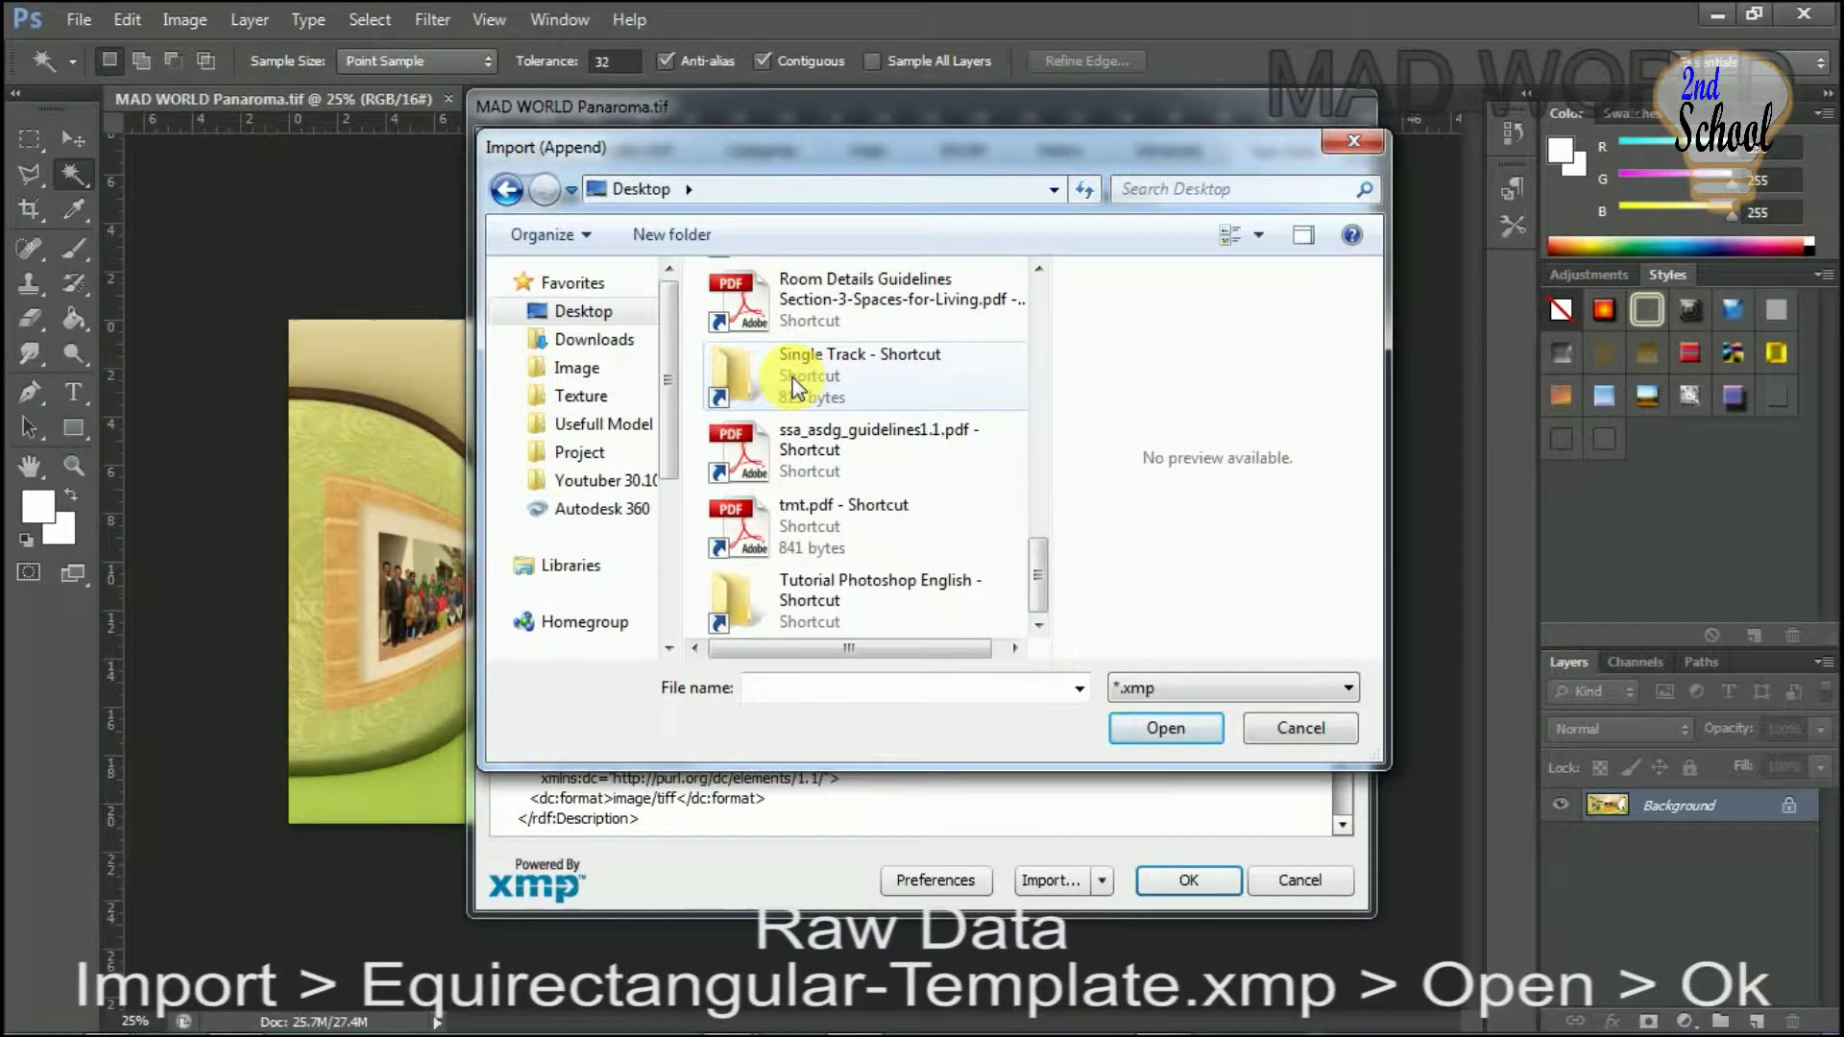
scroll(793, 388, "up", 1)
scroll(794, 388, "up", 1)
scroll(794, 388, "up", 1)
scroll(793, 388, "up", 1)
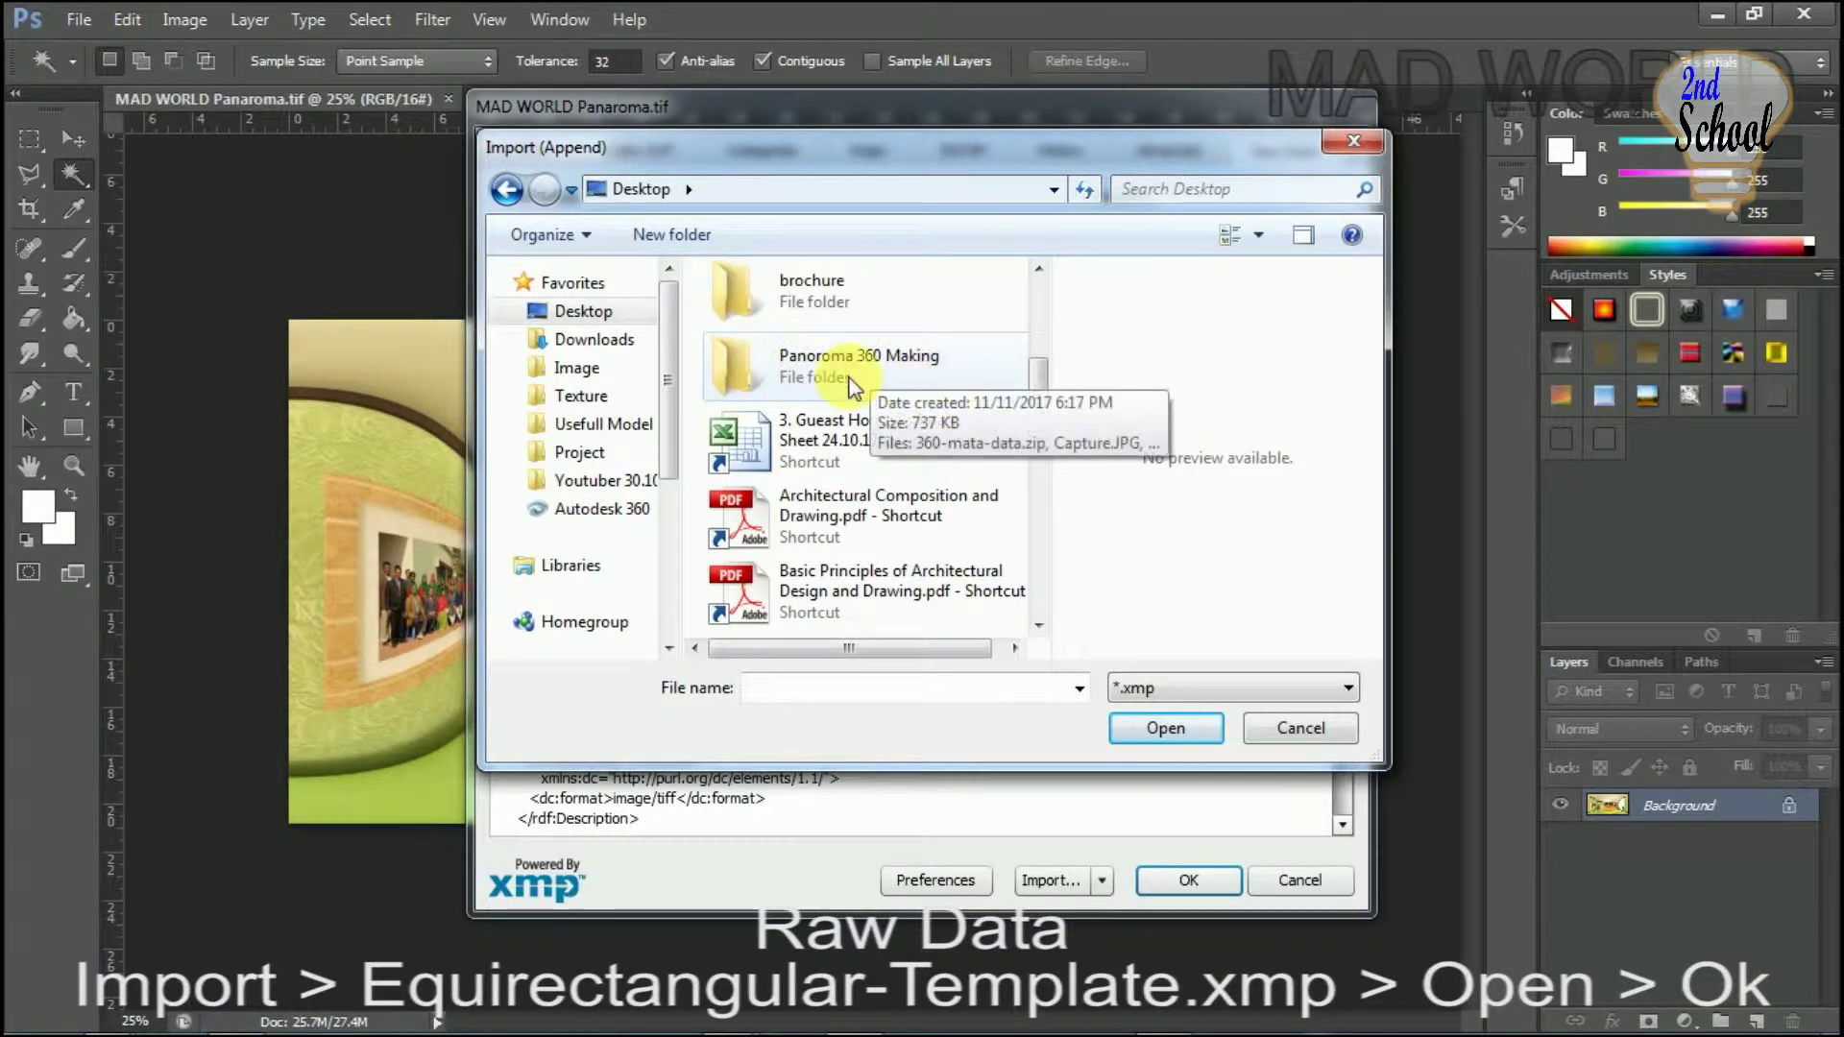
double_click(727, 375)
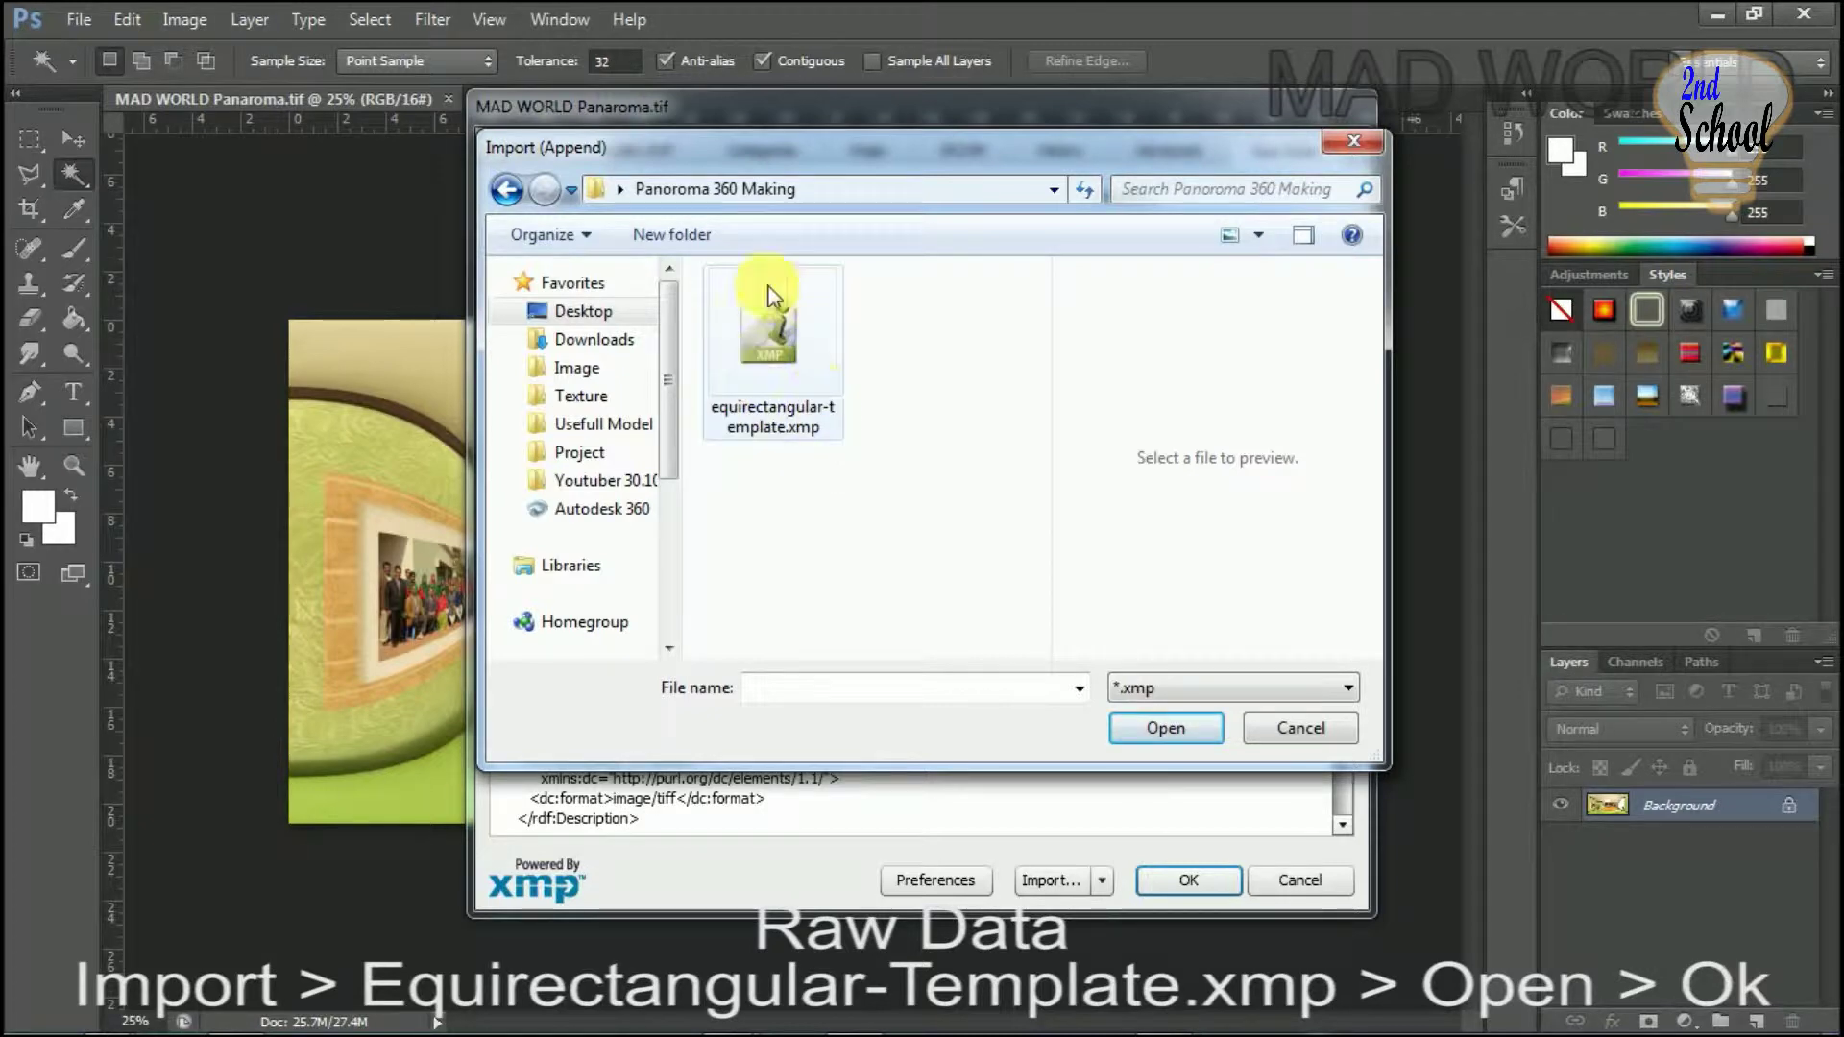
left_click(769, 321)
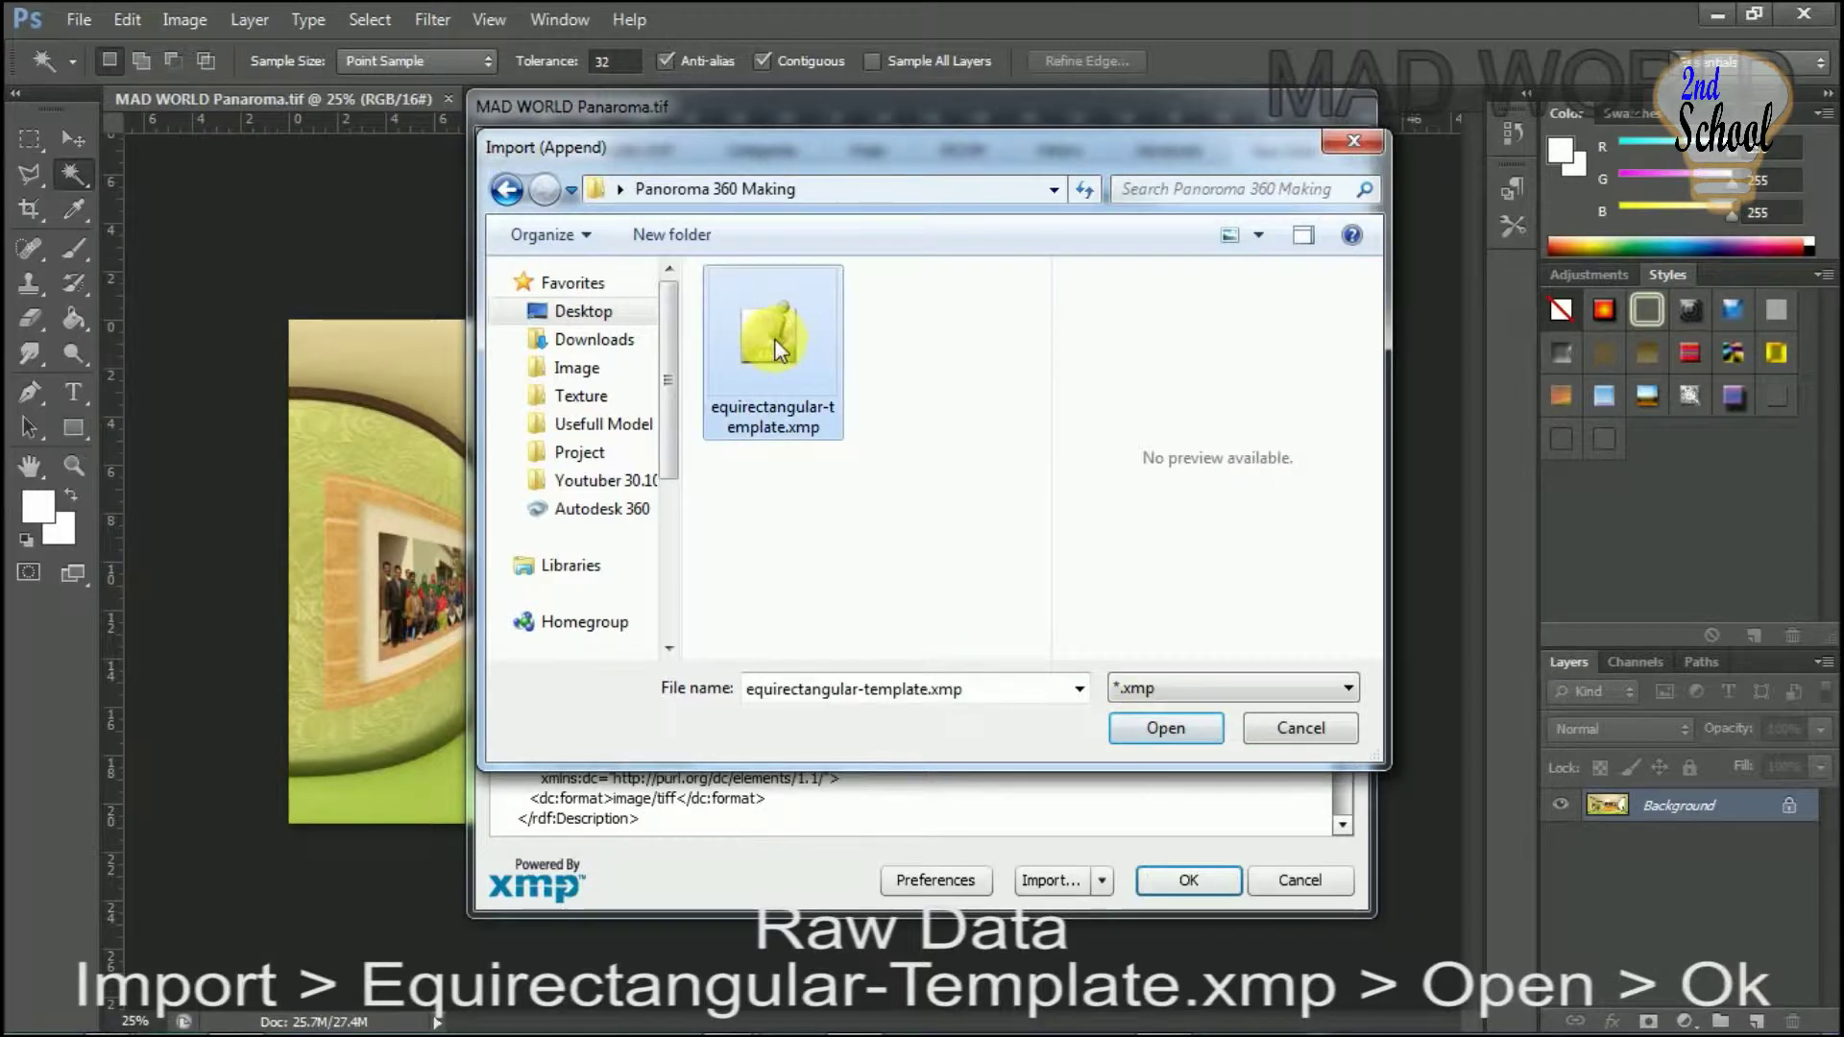
left_click(1156, 730)
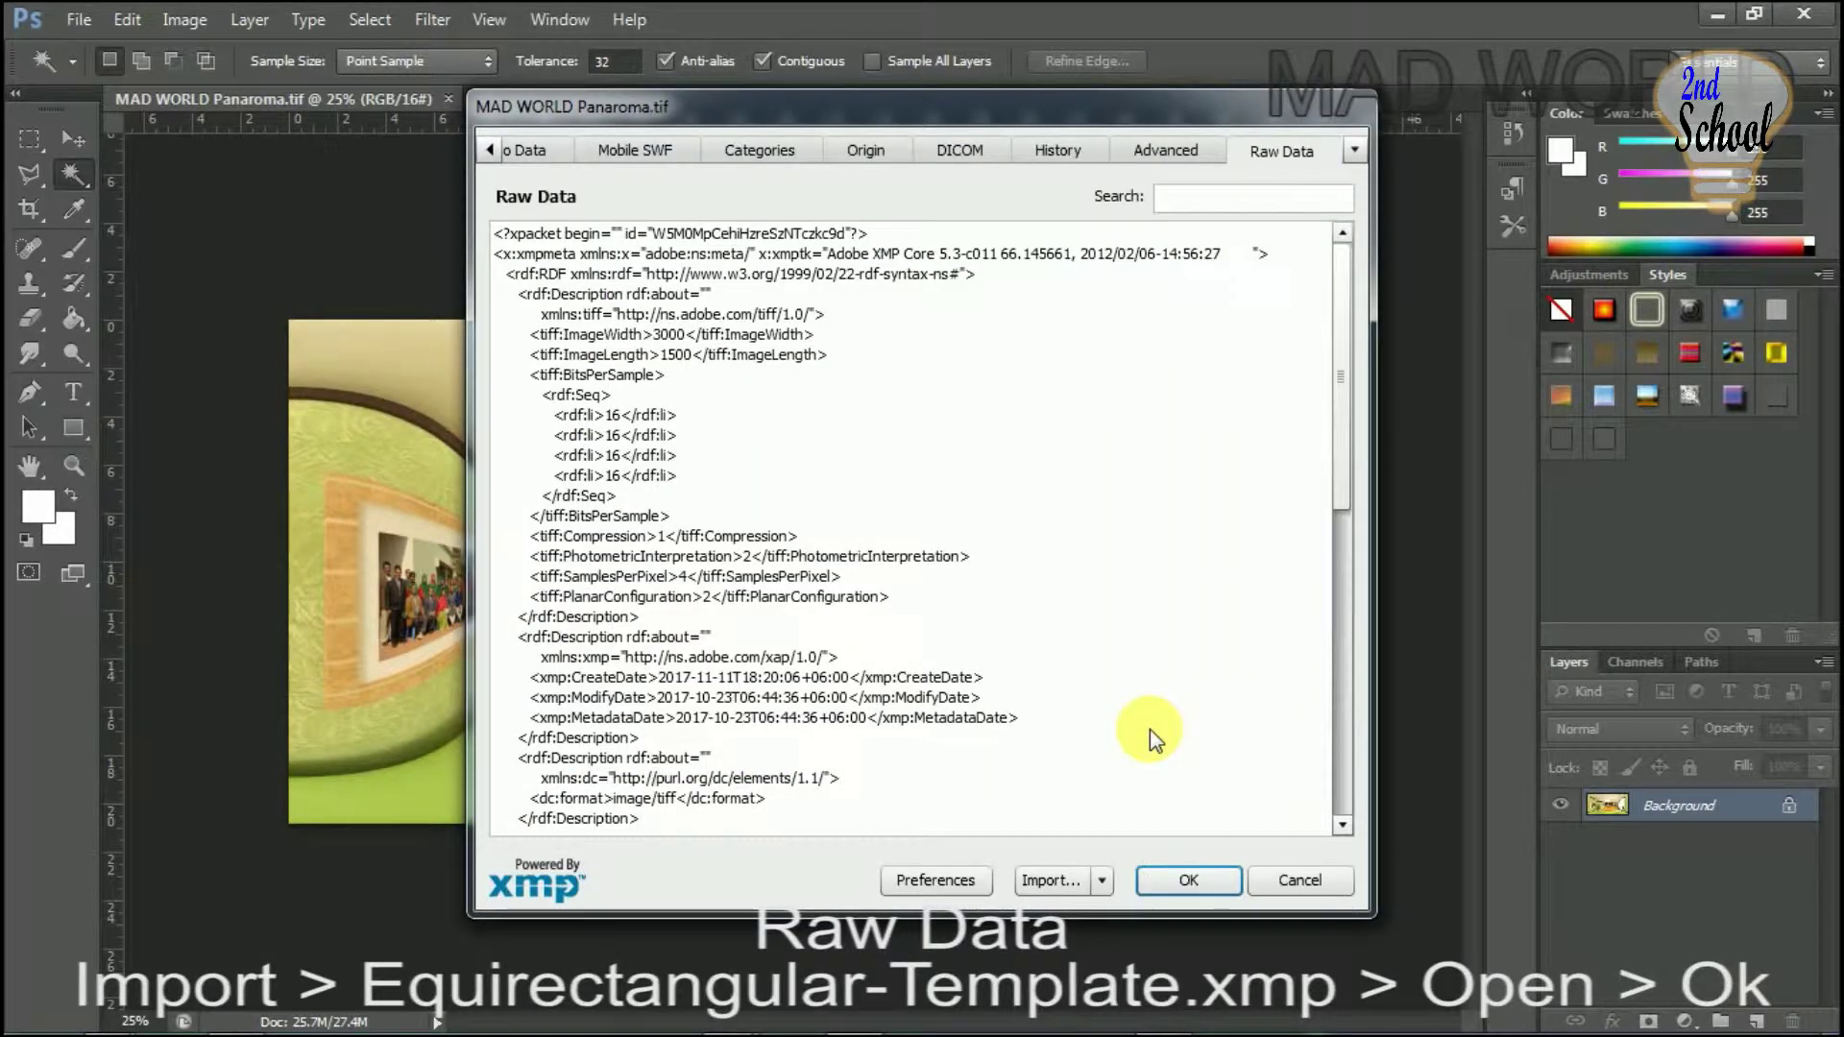
- Confirm the File Info changes and save the panorama as a JPEG at Quality 12 (Maximum)
left_click(1166, 884)
left_click(77, 21)
left_click(158, 343)
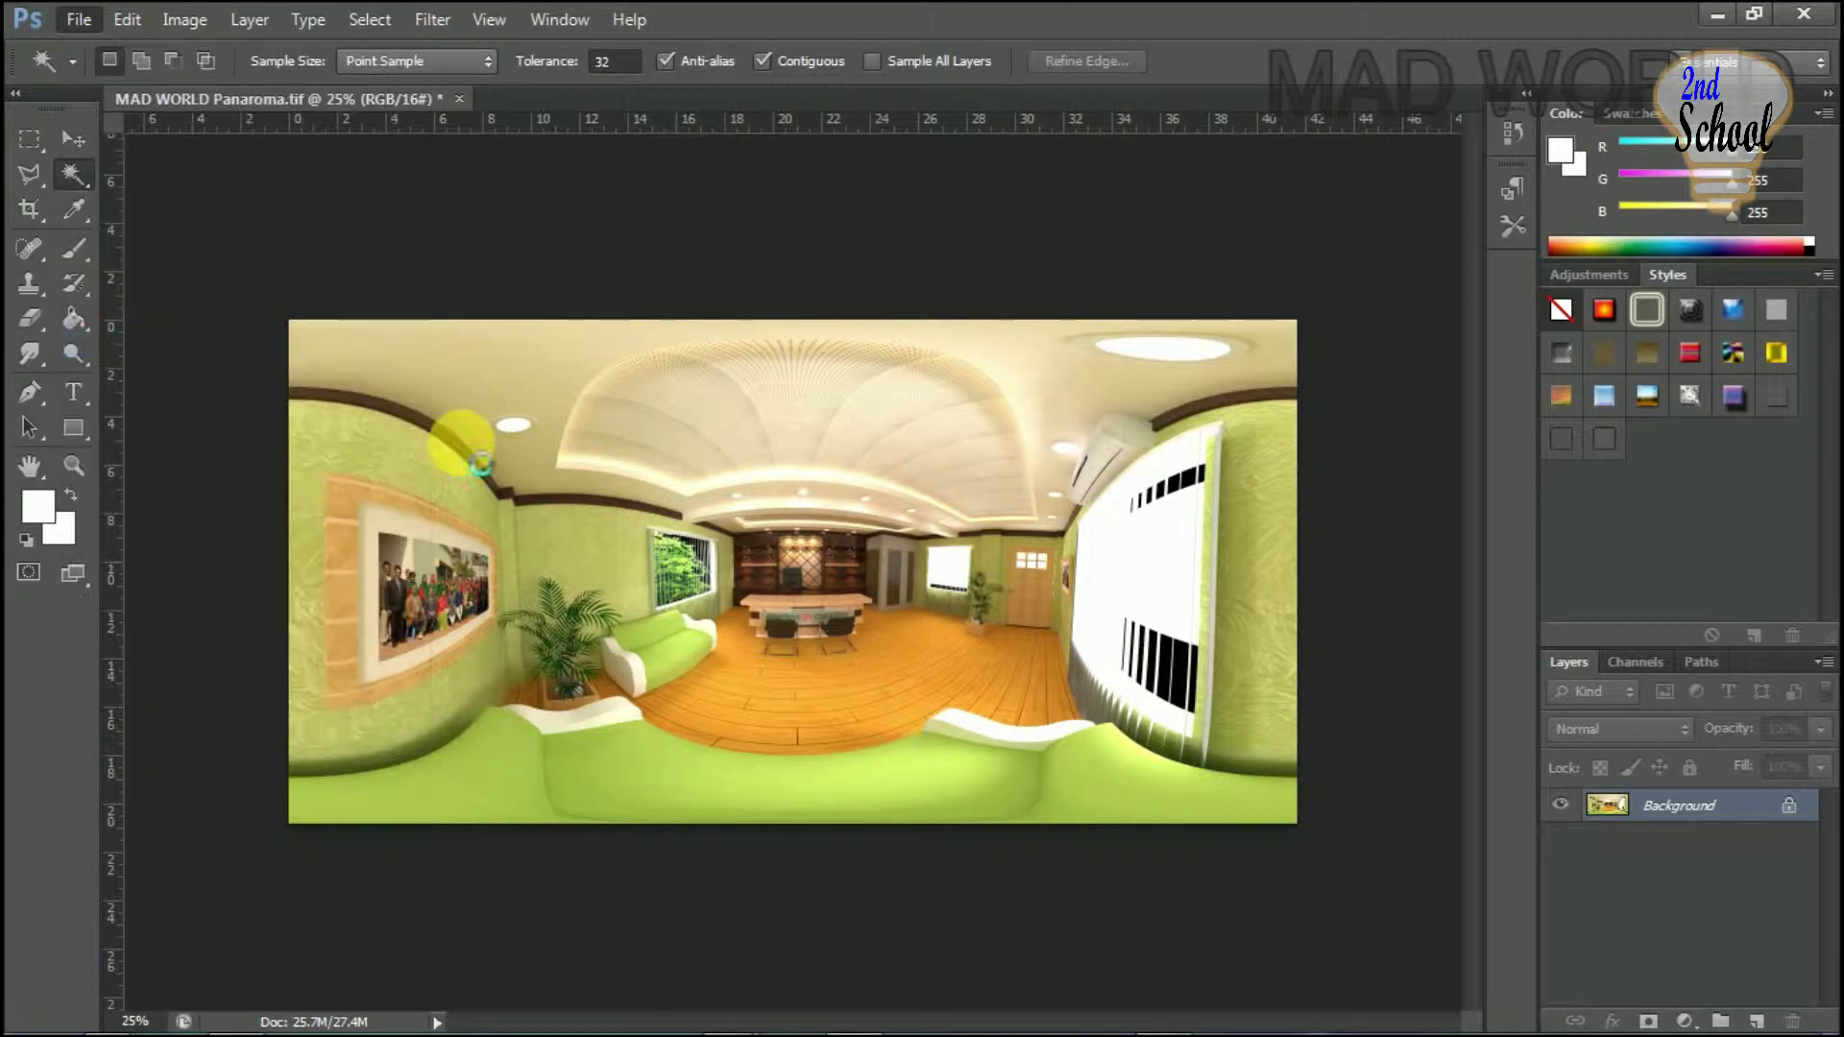
left_click(851, 588)
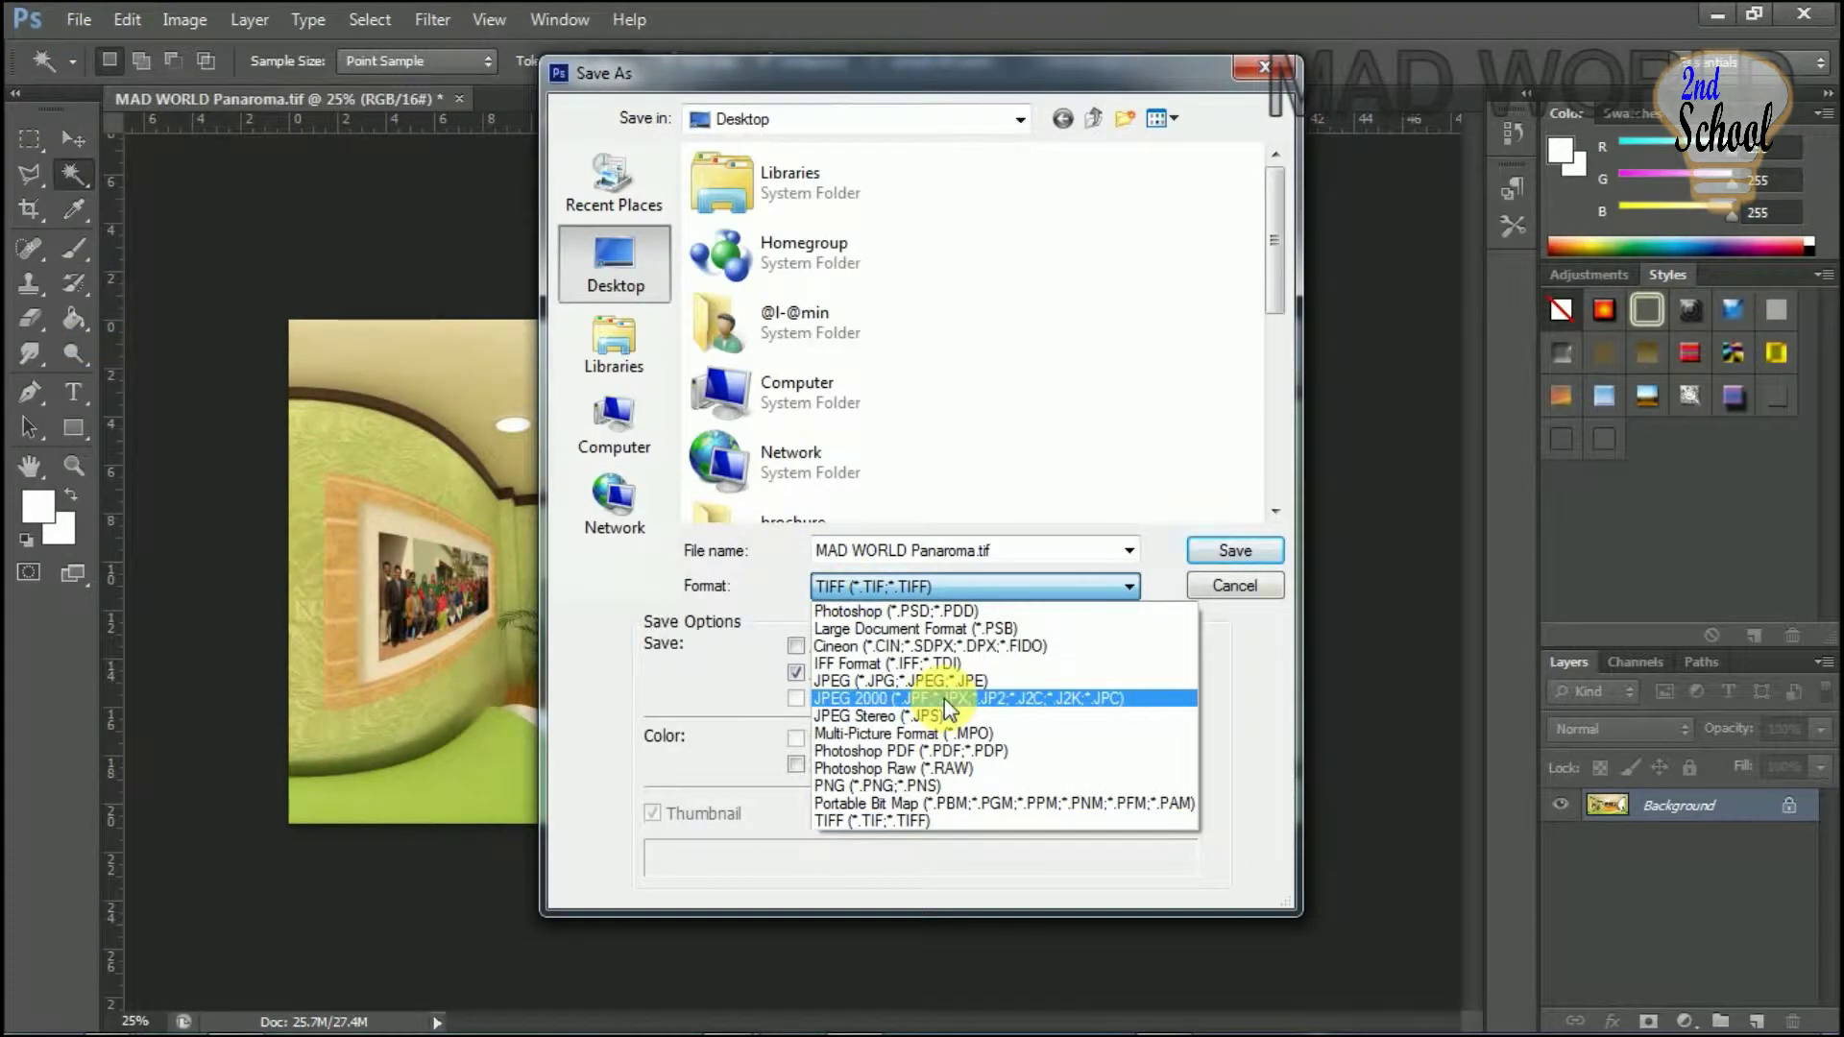
left_click(920, 682)
left_click(1232, 555)
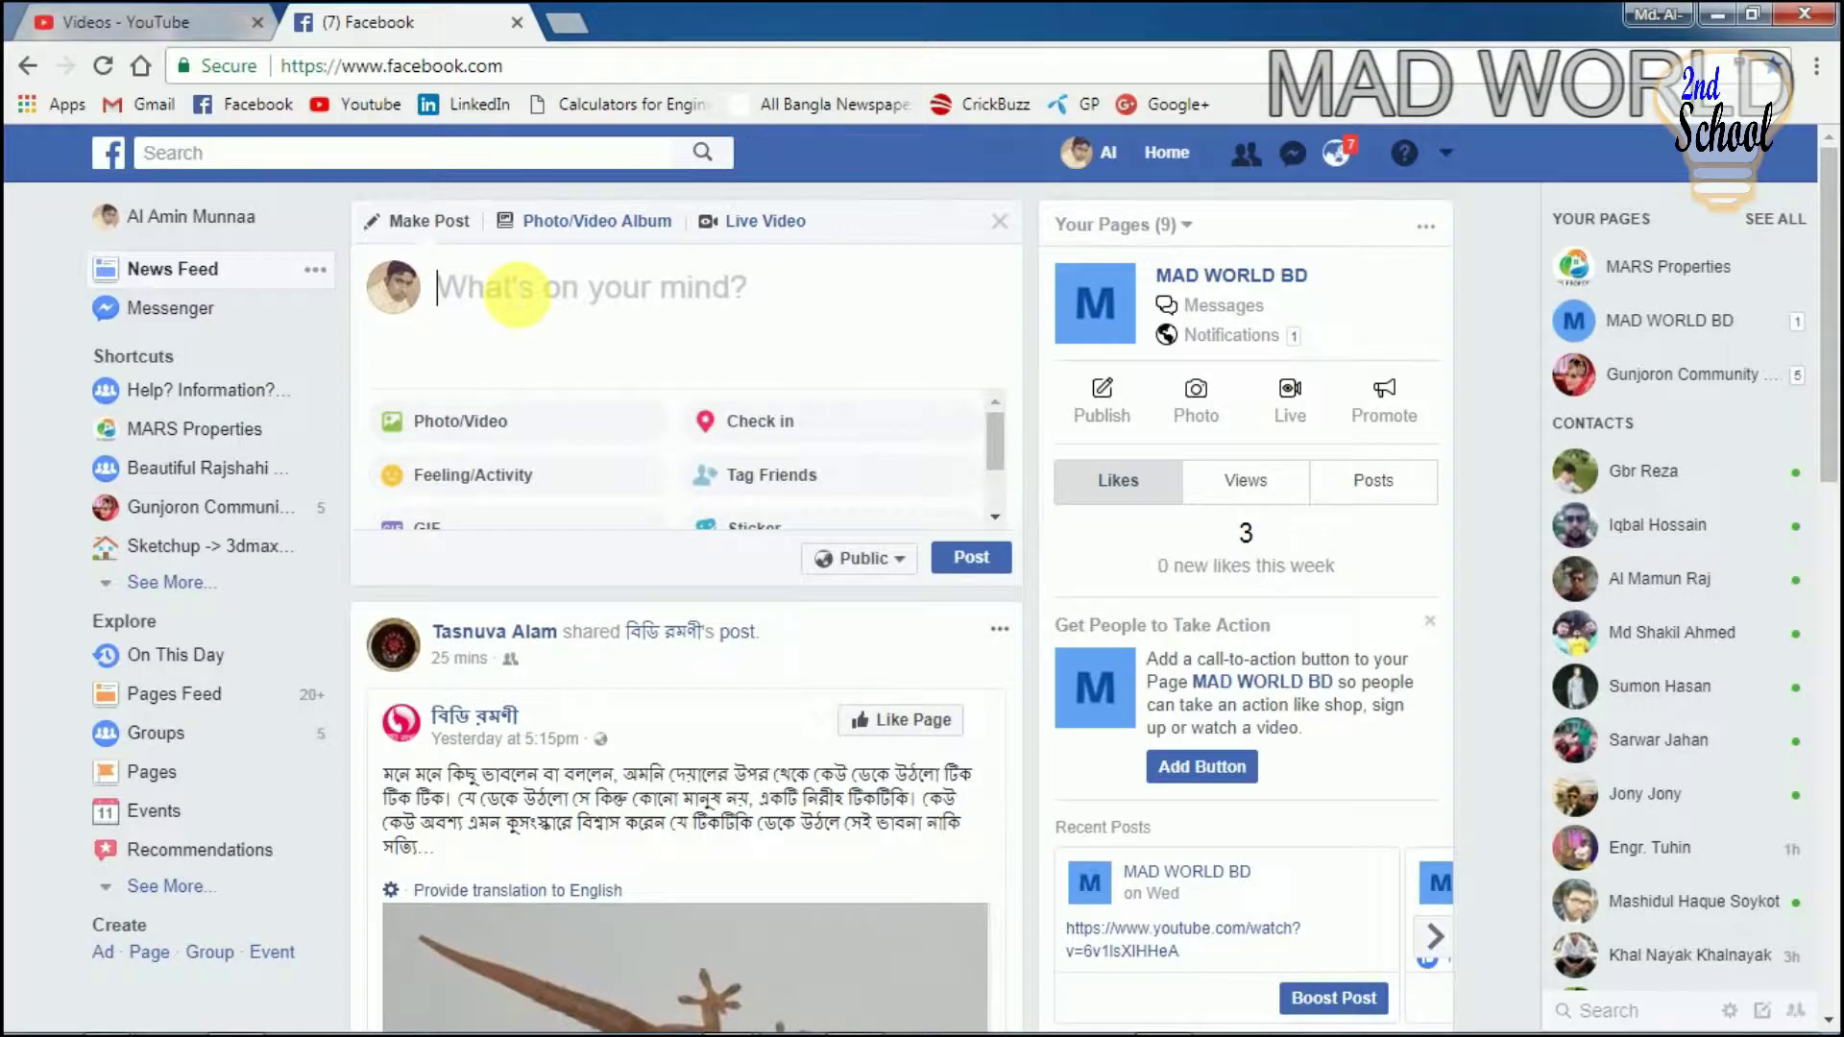
left_click(486, 288)
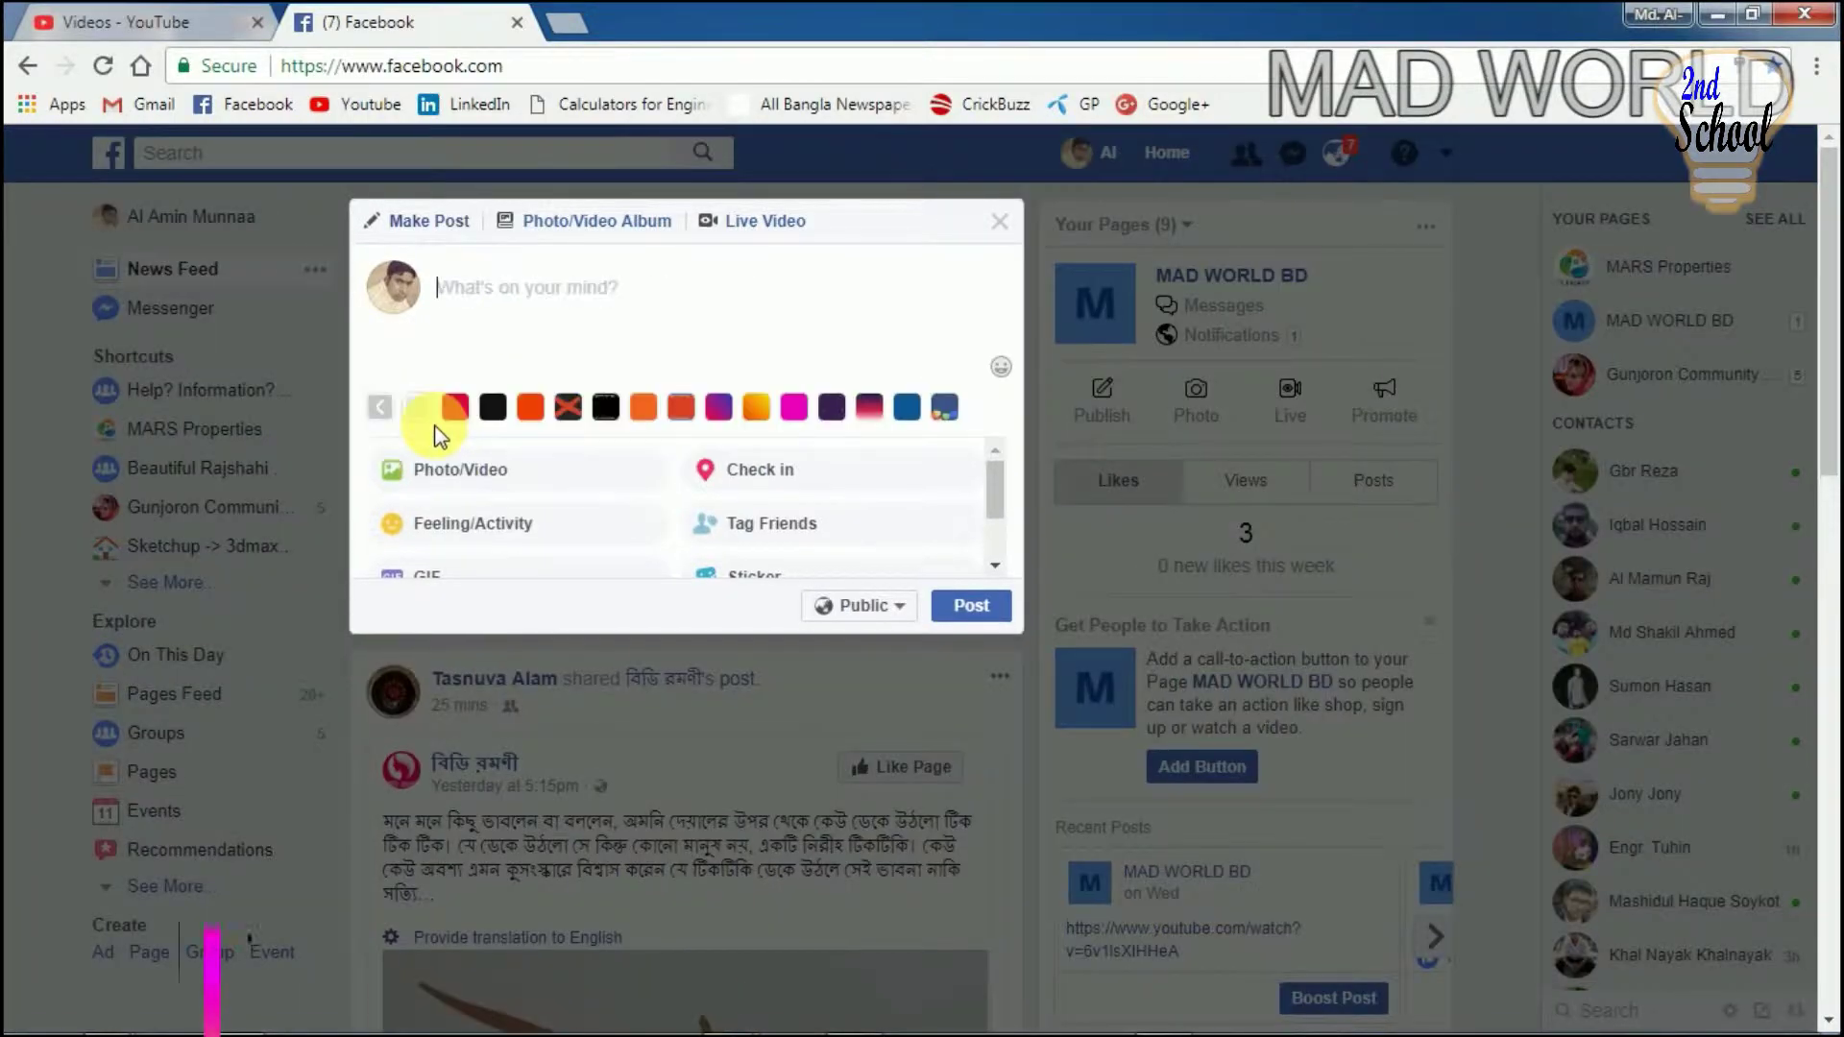
- Attach MAD WORLD Panaroma.jpg to a new Facebook post
left_click(441, 477)
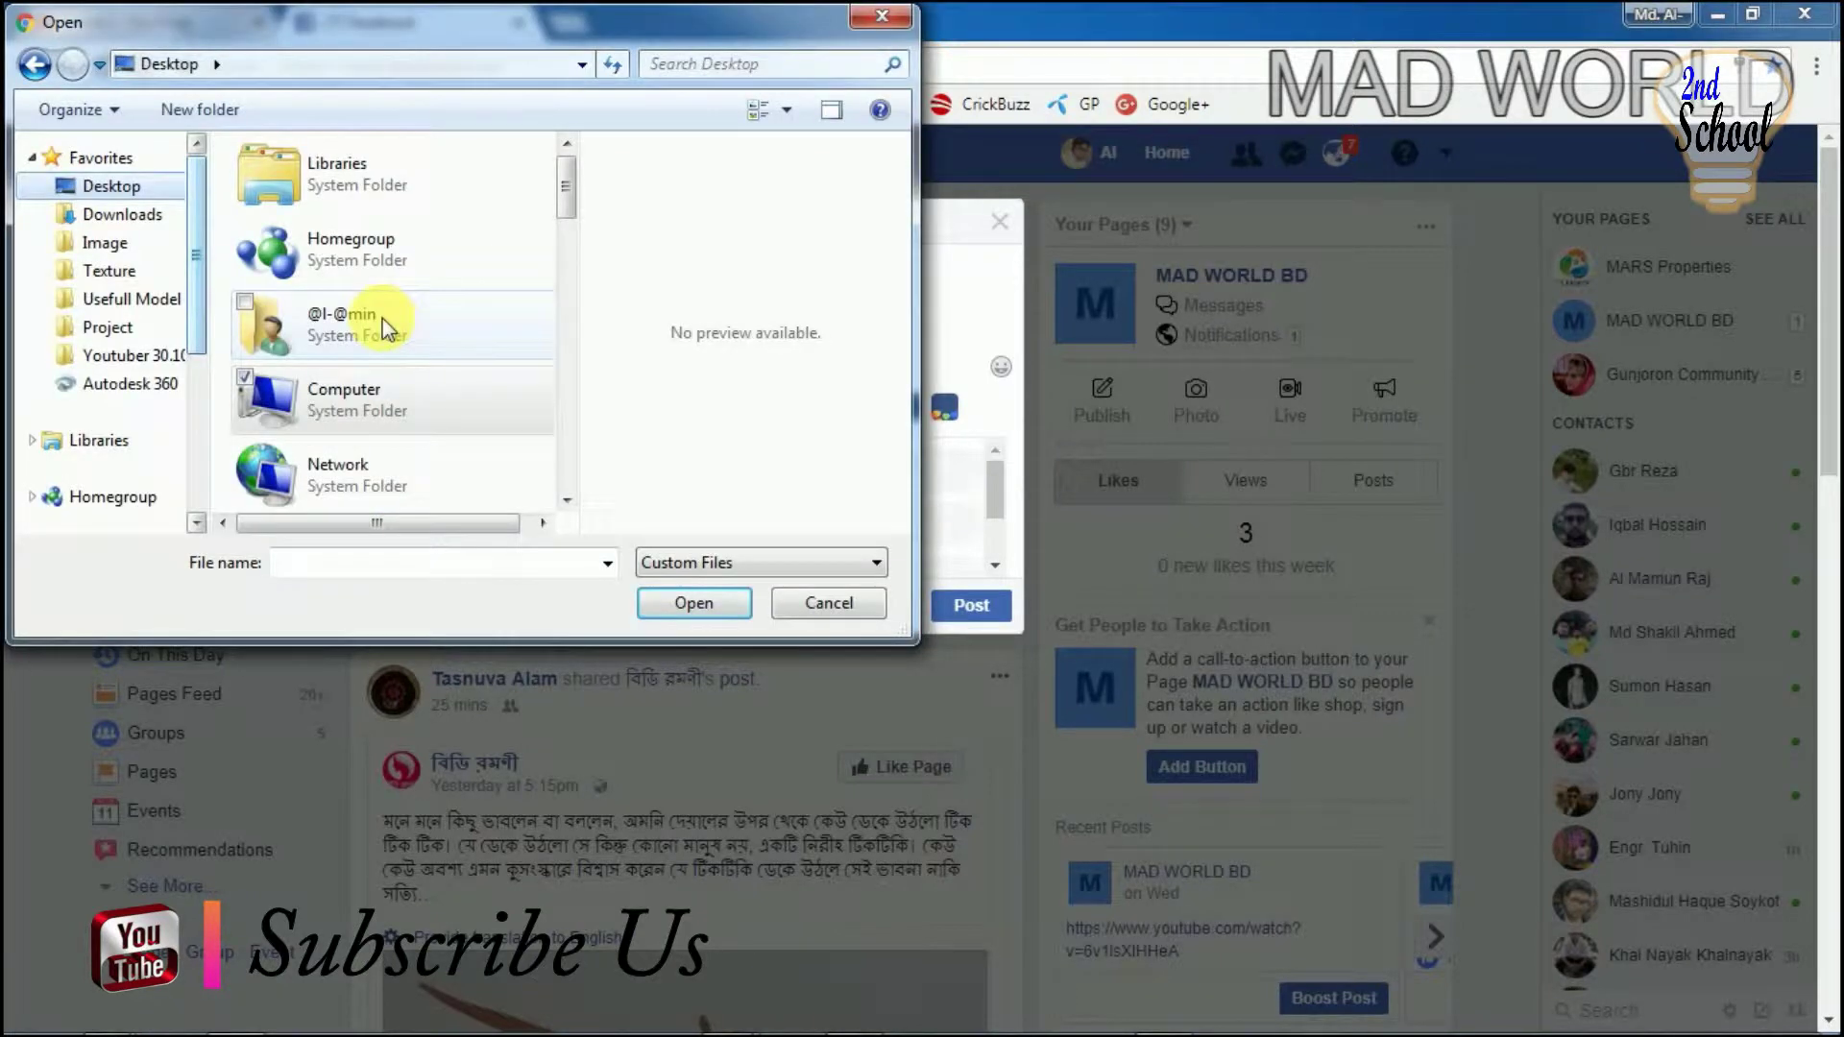
scroll(394, 330, "down", 5)
scroll(394, 329, "down", 2)
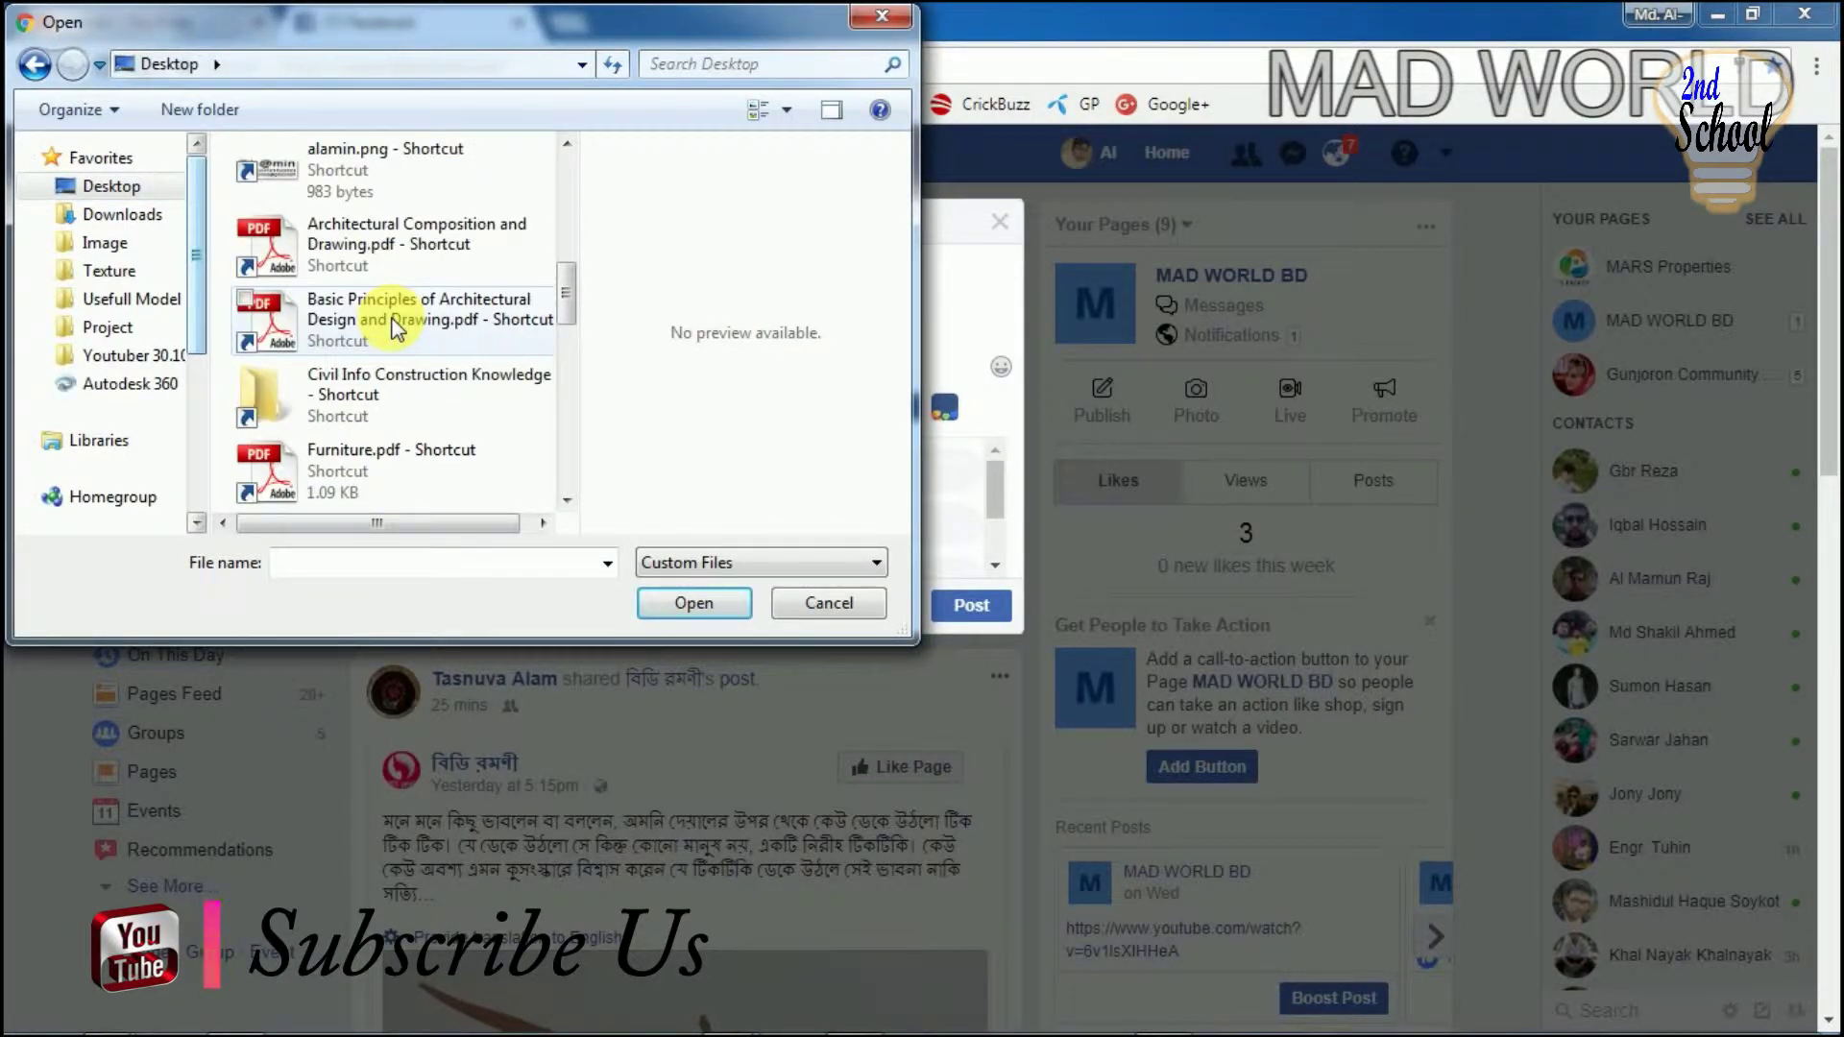
scroll(394, 330, "down", 2)
scroll(394, 330, "down", 2)
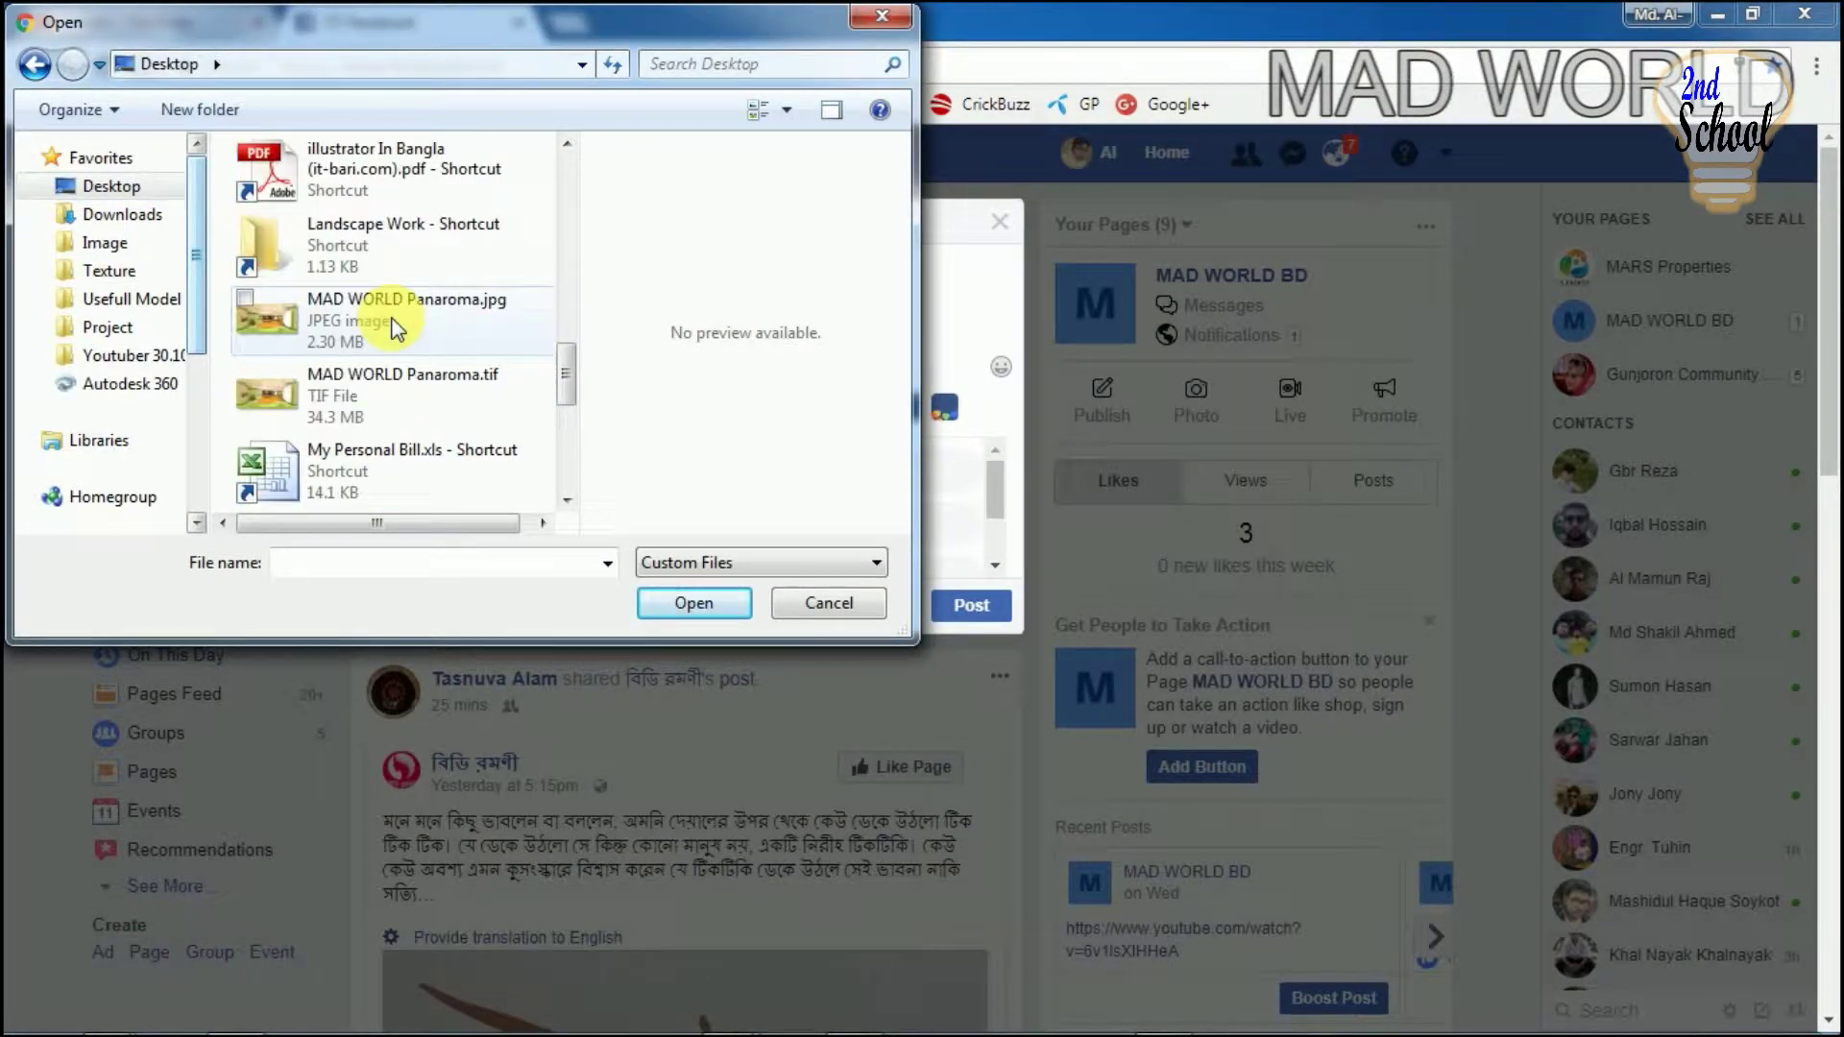
left_click(267, 314)
left_click(673, 609)
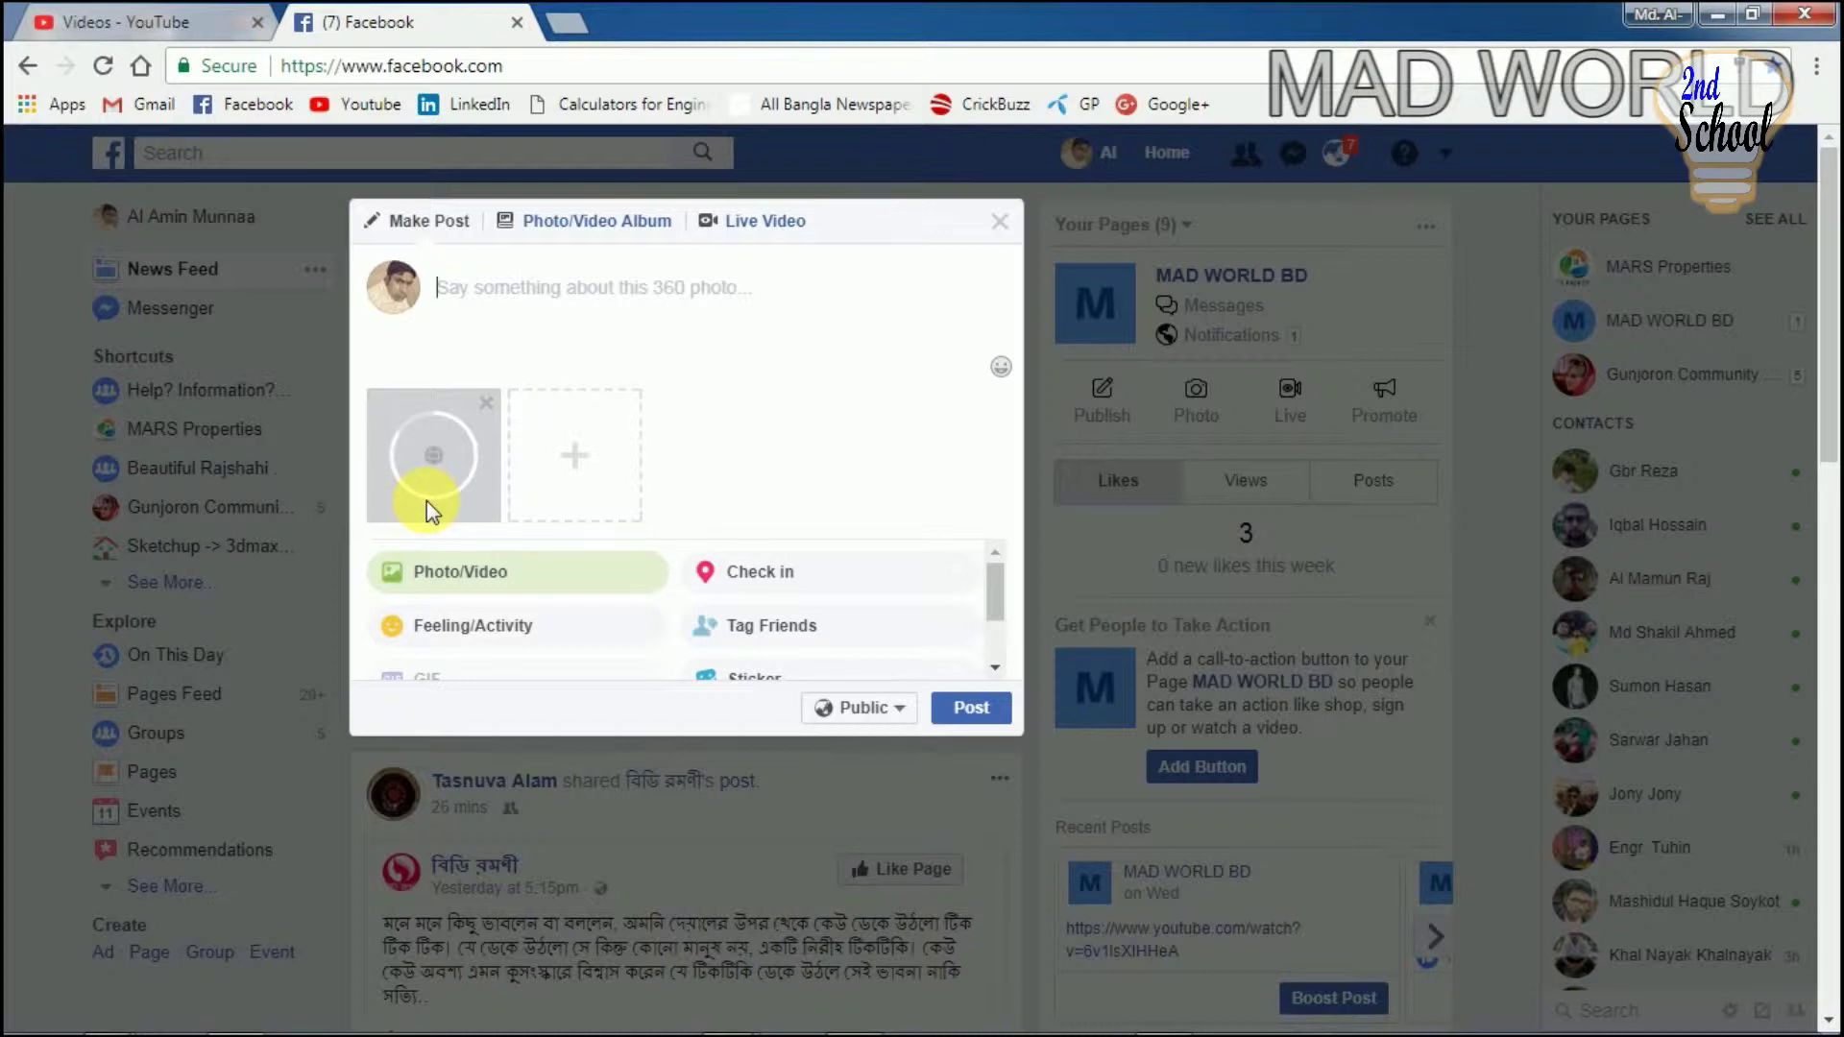
- Caption the post 'Tutorial How to Make Panorama', publish it, and open the posted photo
type("Tutoria")
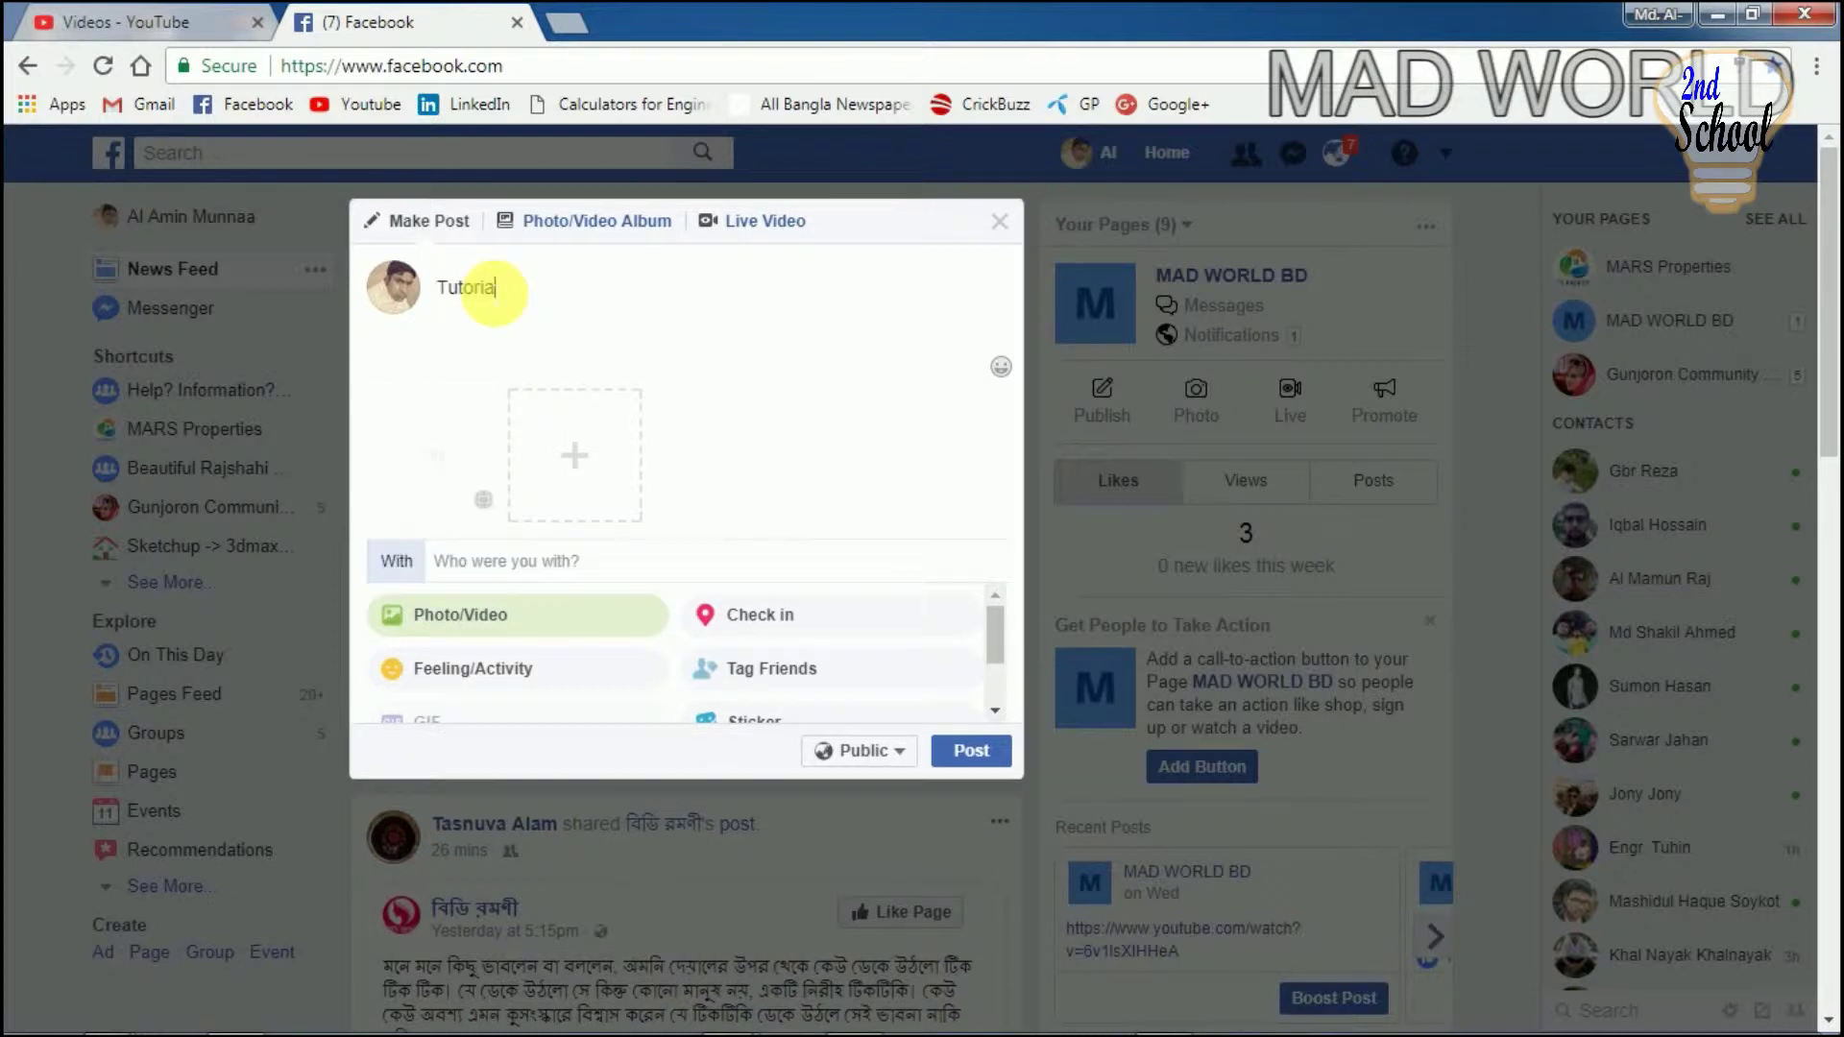
type("l How to Make Panorama")
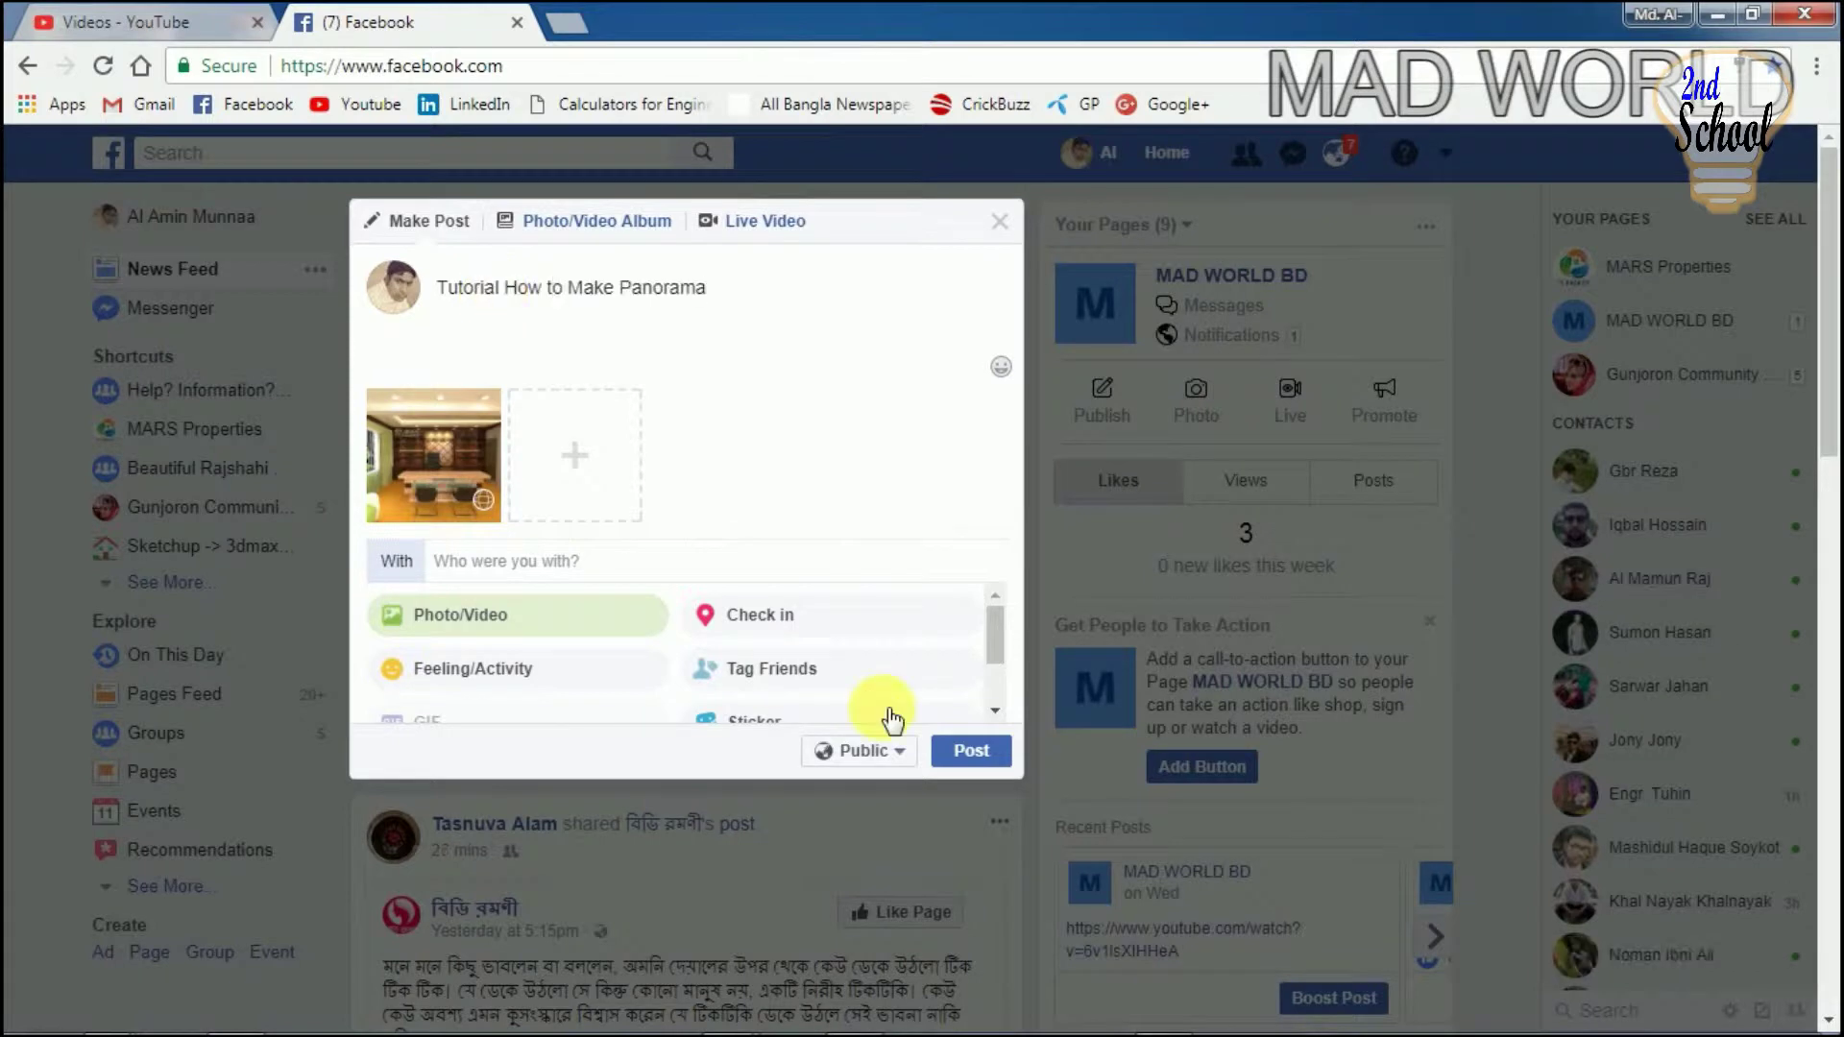
left_click(970, 750)
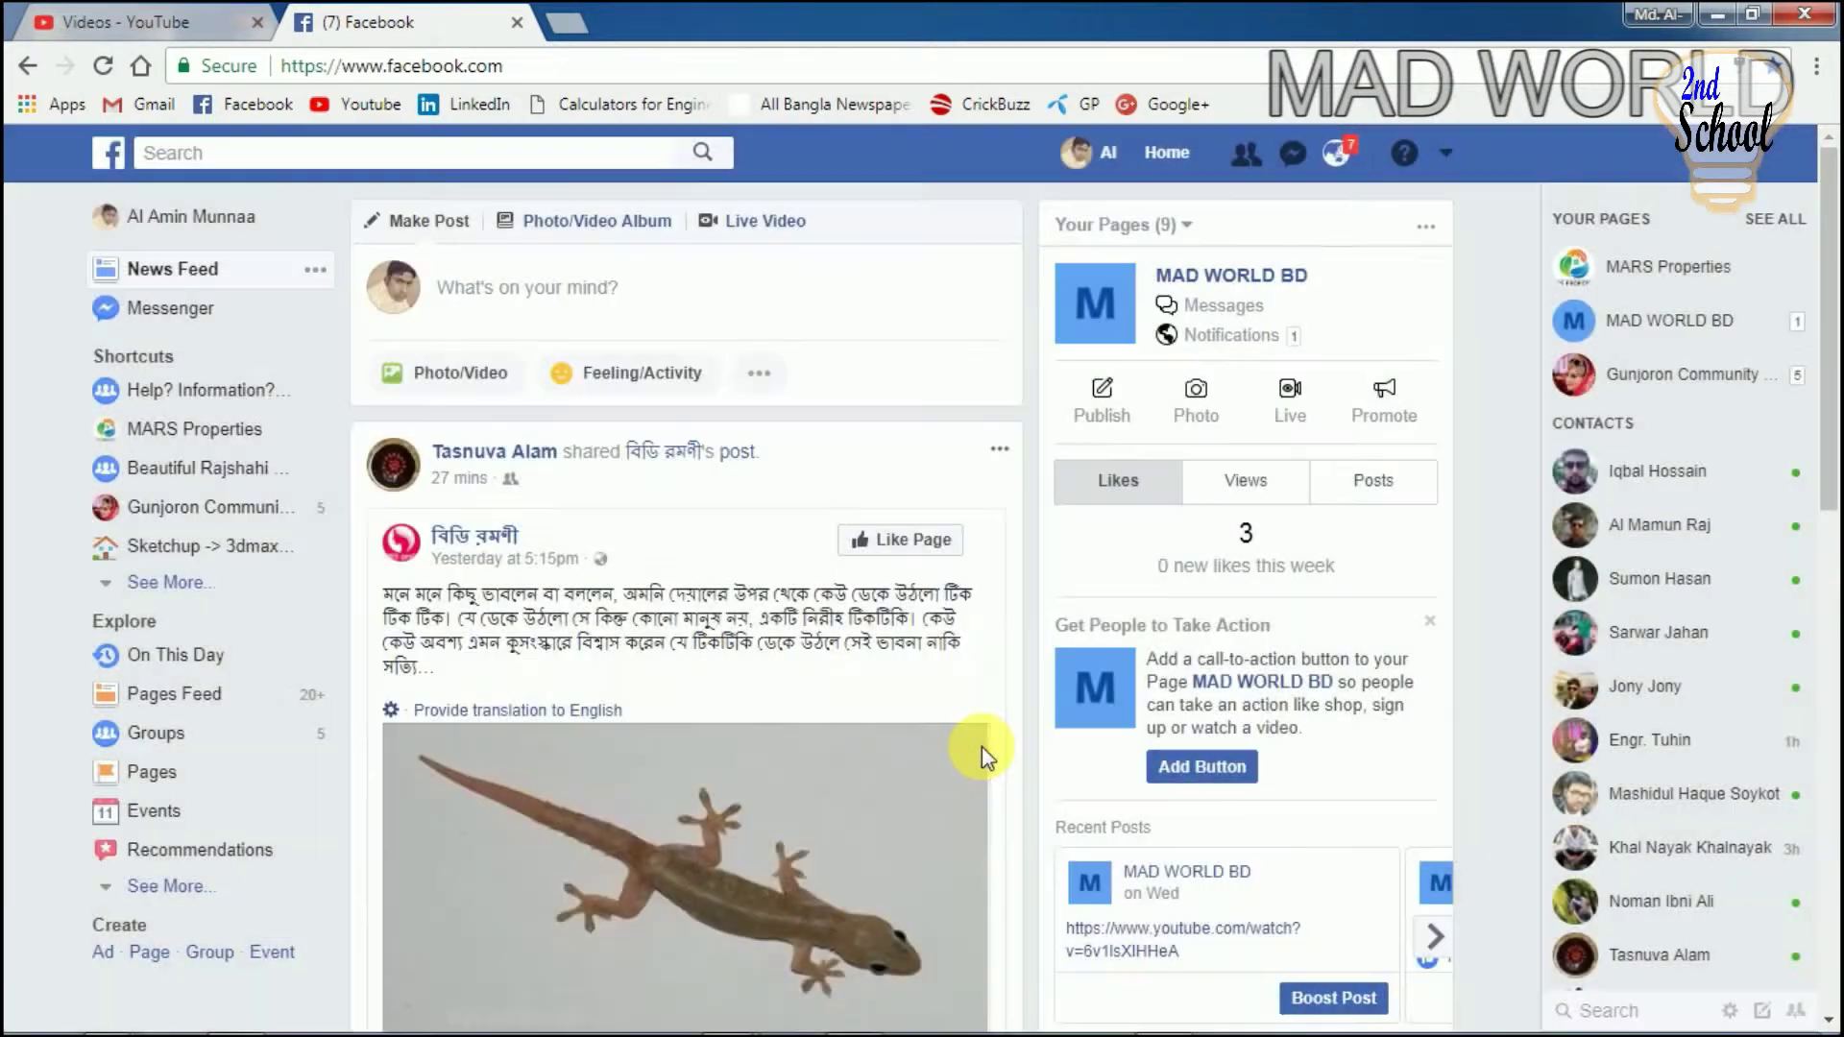
left_click(982, 746)
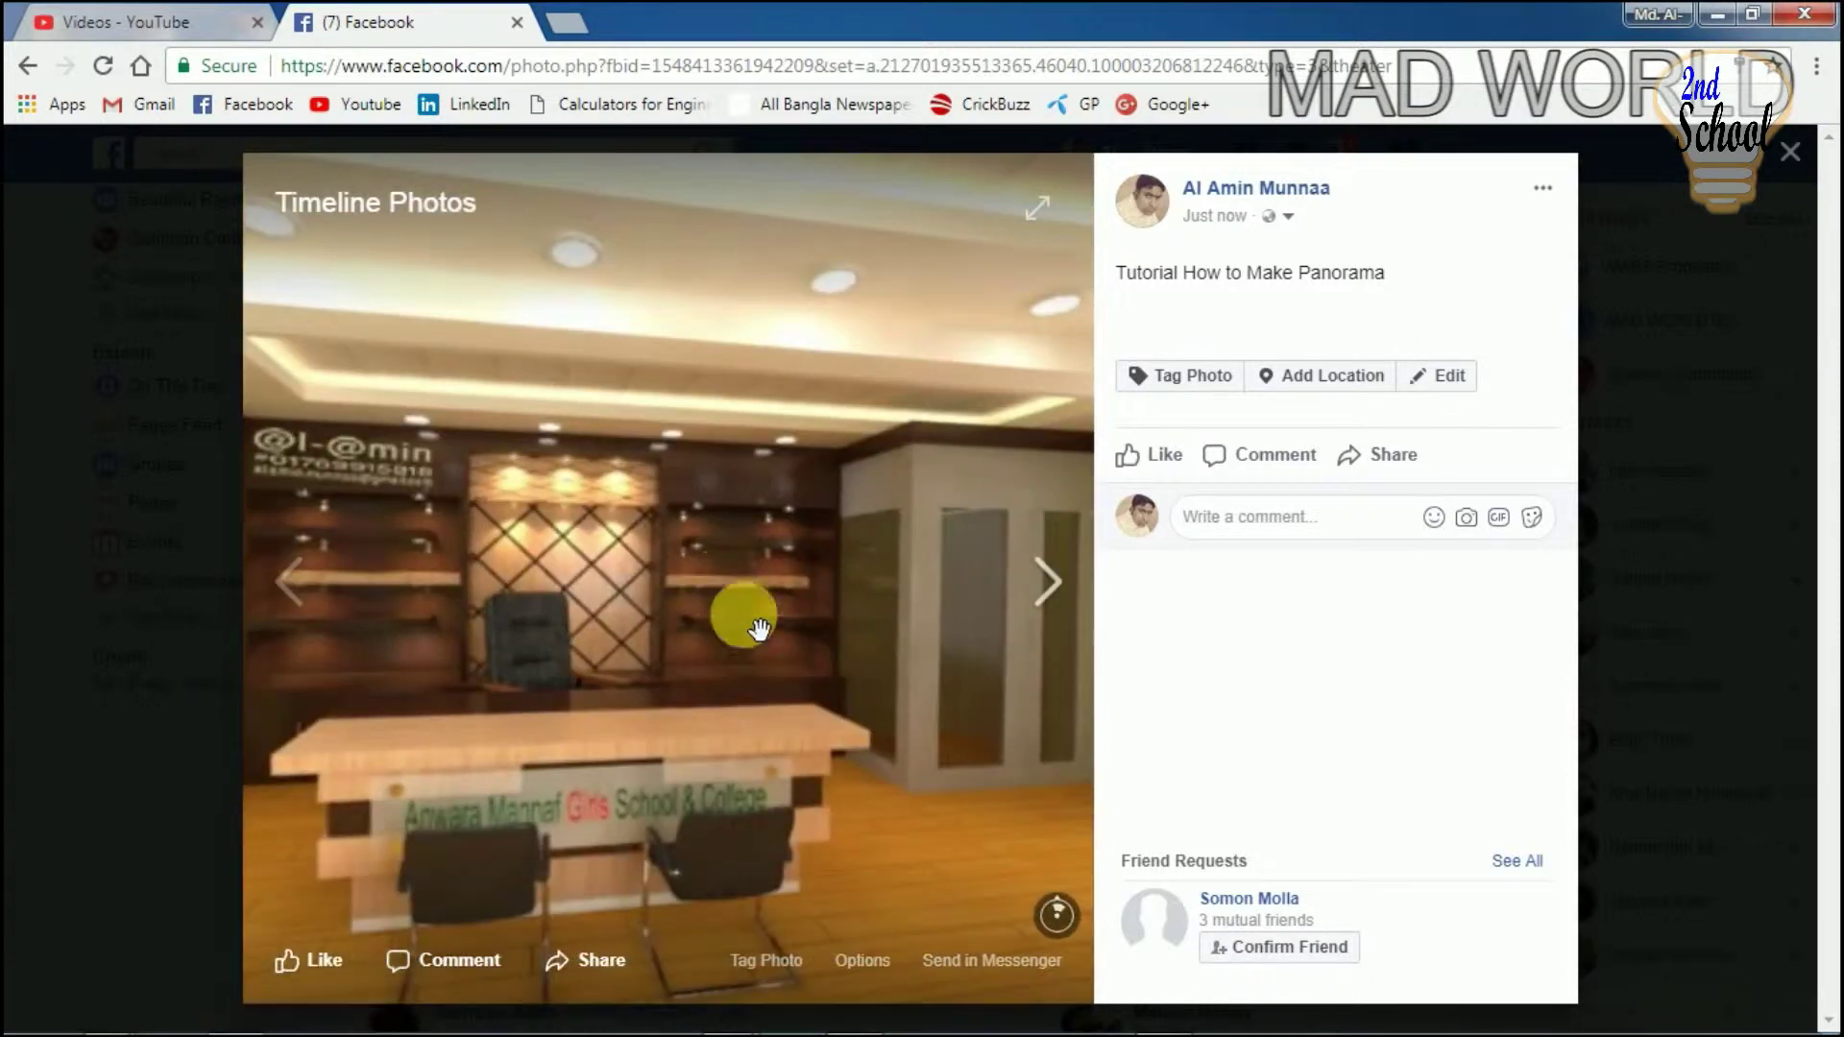
- Drag the 360 photo around the chairman room to bring the green wall and plant into view
mouse_move(623, 636)
left_mouse_down()
mouse_move(618, 527)
mouse_move(709, 575)
left_mouse_up()
mouse_move(815, 649)
left_mouse_down()
mouse_move(823, 589)
mouse_move(646, 481)
mouse_move(666, 596)
mouse_move(811, 625)
mouse_move(589, 803)
mouse_move(761, 504)
mouse_move(934, 605)
mouse_move(667, 618)
mouse_move(702, 580)
mouse_move(1061, 913)
mouse_move(502, 481)
left_mouse_up()
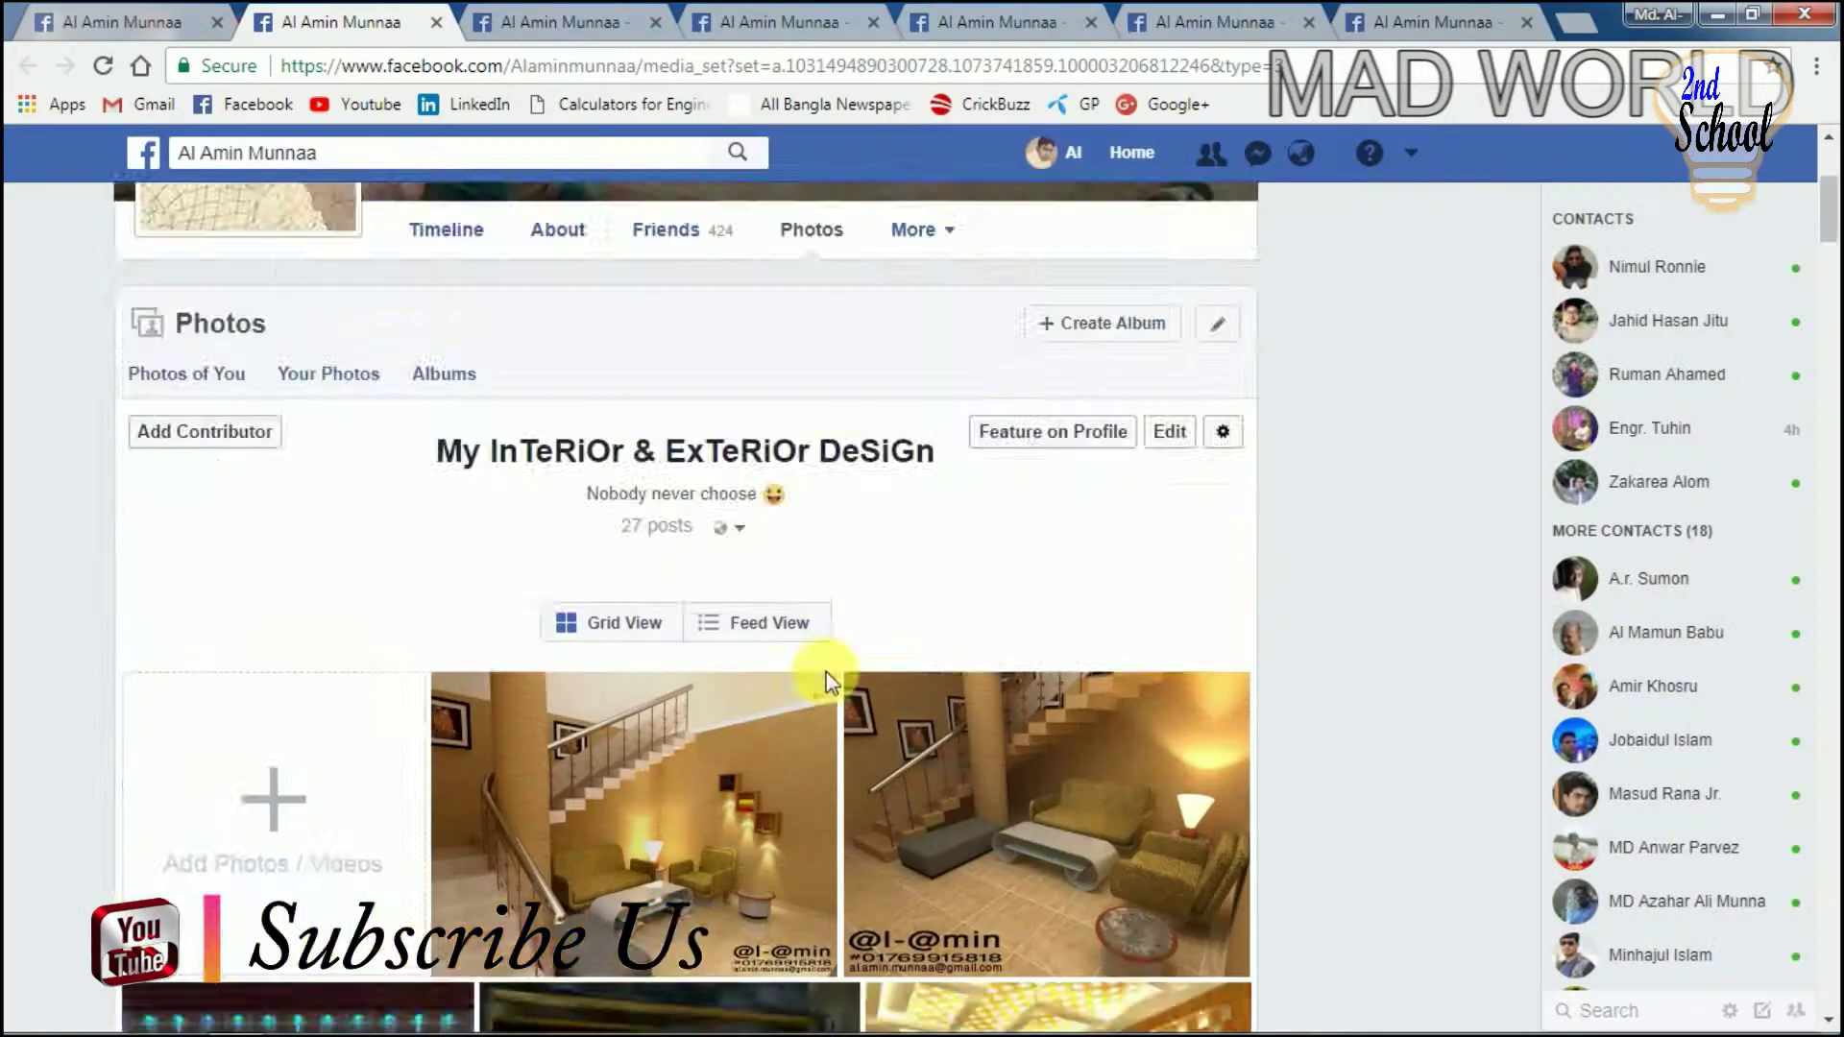
- Scroll through the Facebook photo album and open an interior photo in a new browser tab
scroll(828, 677, "down", 5)
scroll(828, 677, "down", 4)
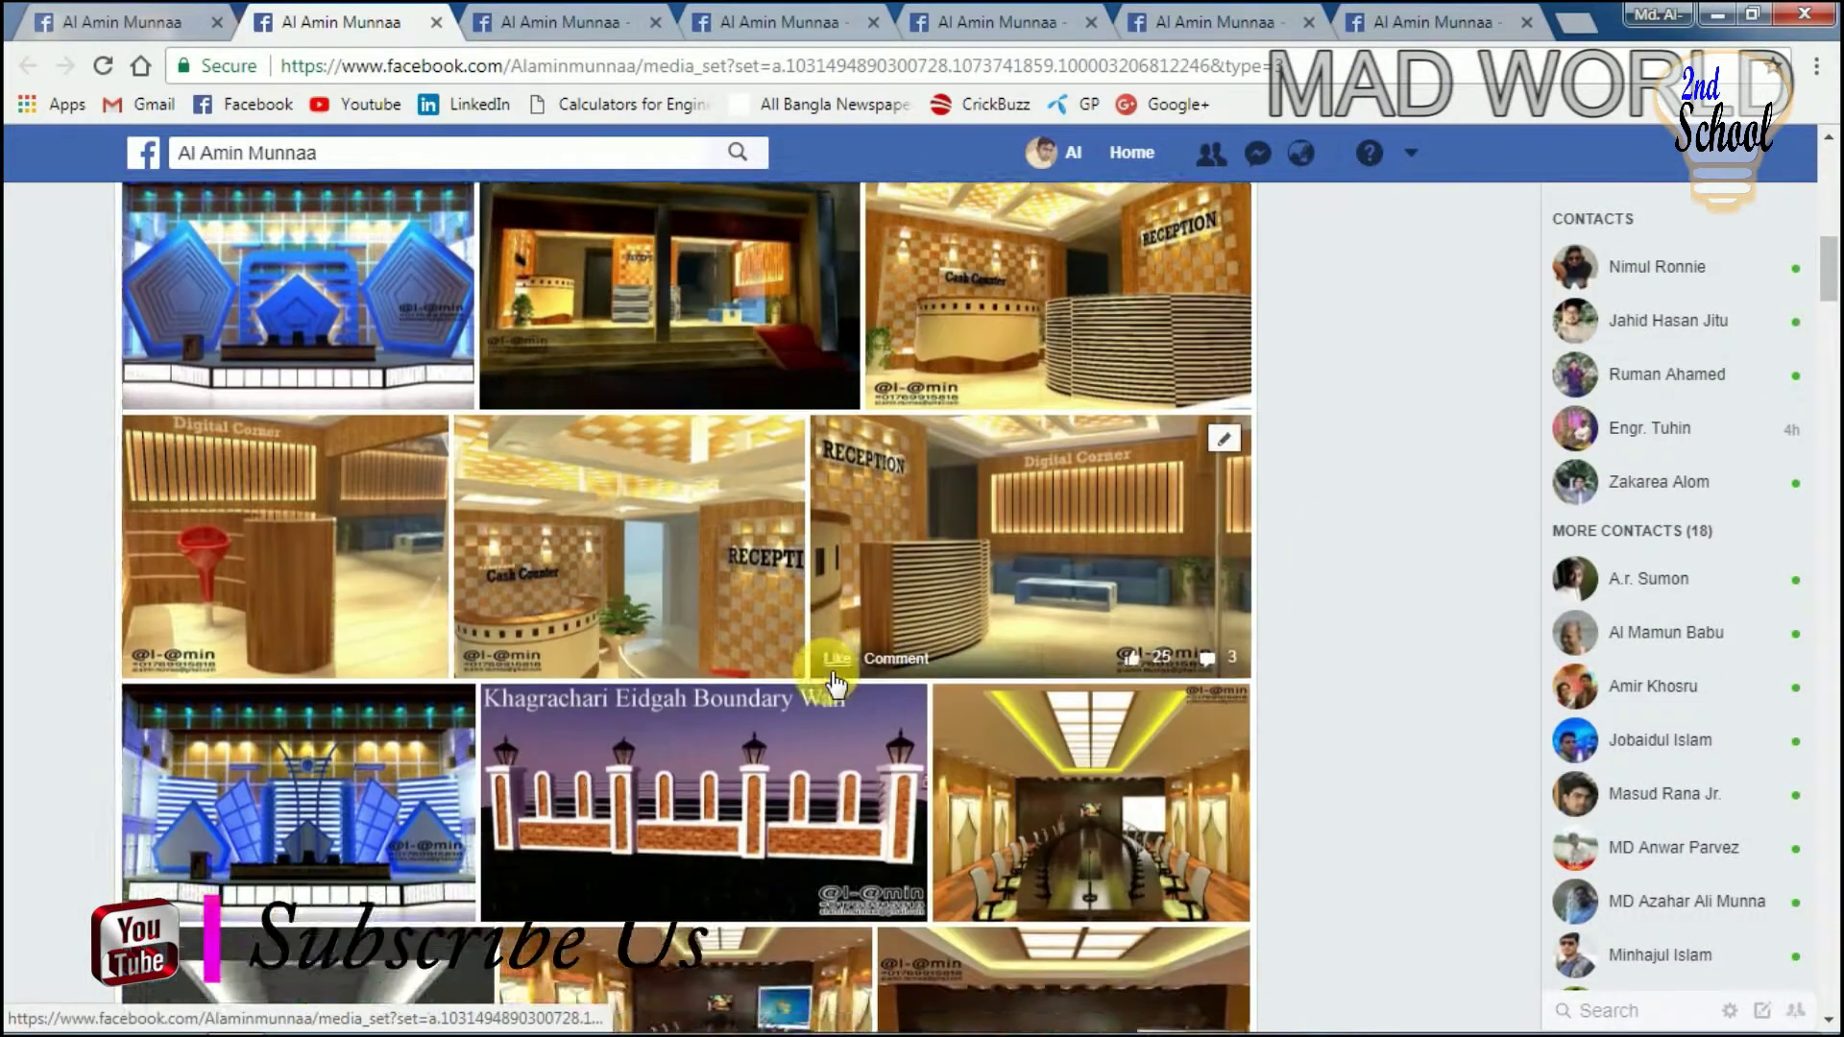
scroll(830, 678, "down", 5)
scroll(834, 680, "down", 4)
scroll(832, 680, "down", 4)
scroll(829, 678, "down", 4)
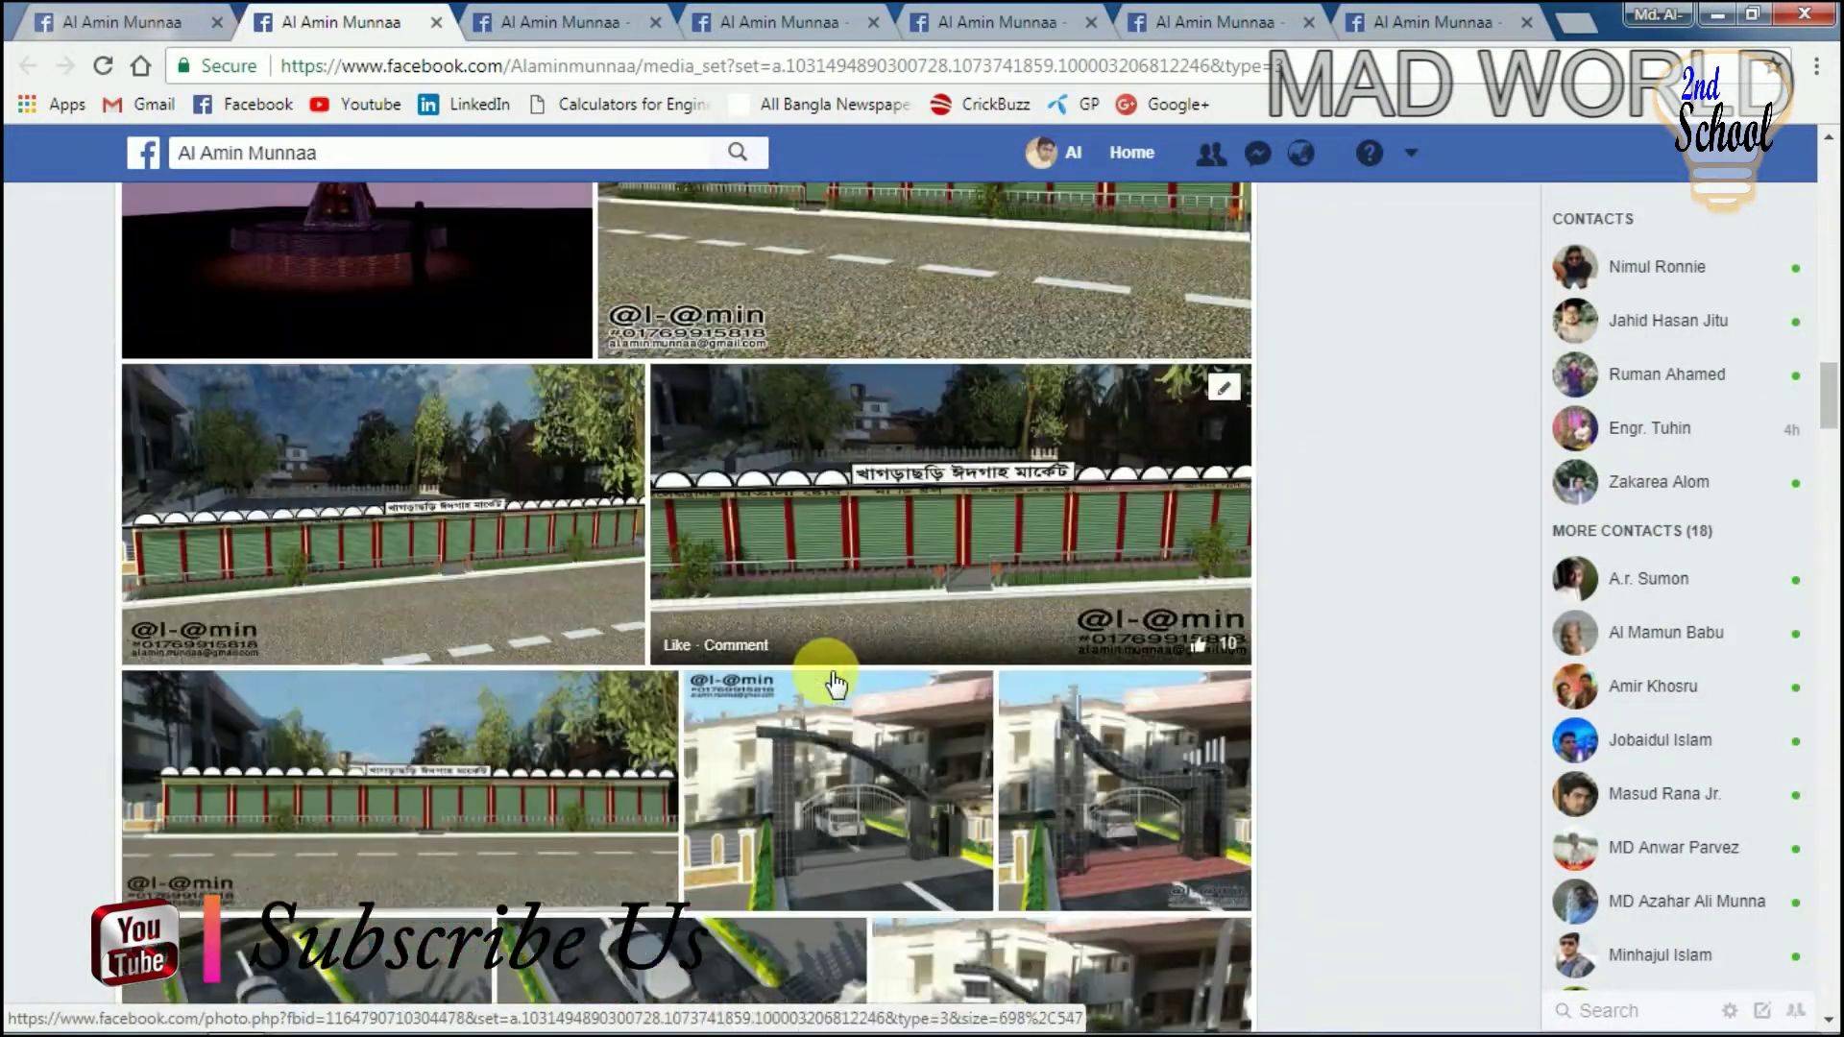
scroll(828, 679, "down", 4)
scroll(826, 677, "down", 4)
scroll(826, 678, "down", 4)
scroll(824, 672, "down", 4)
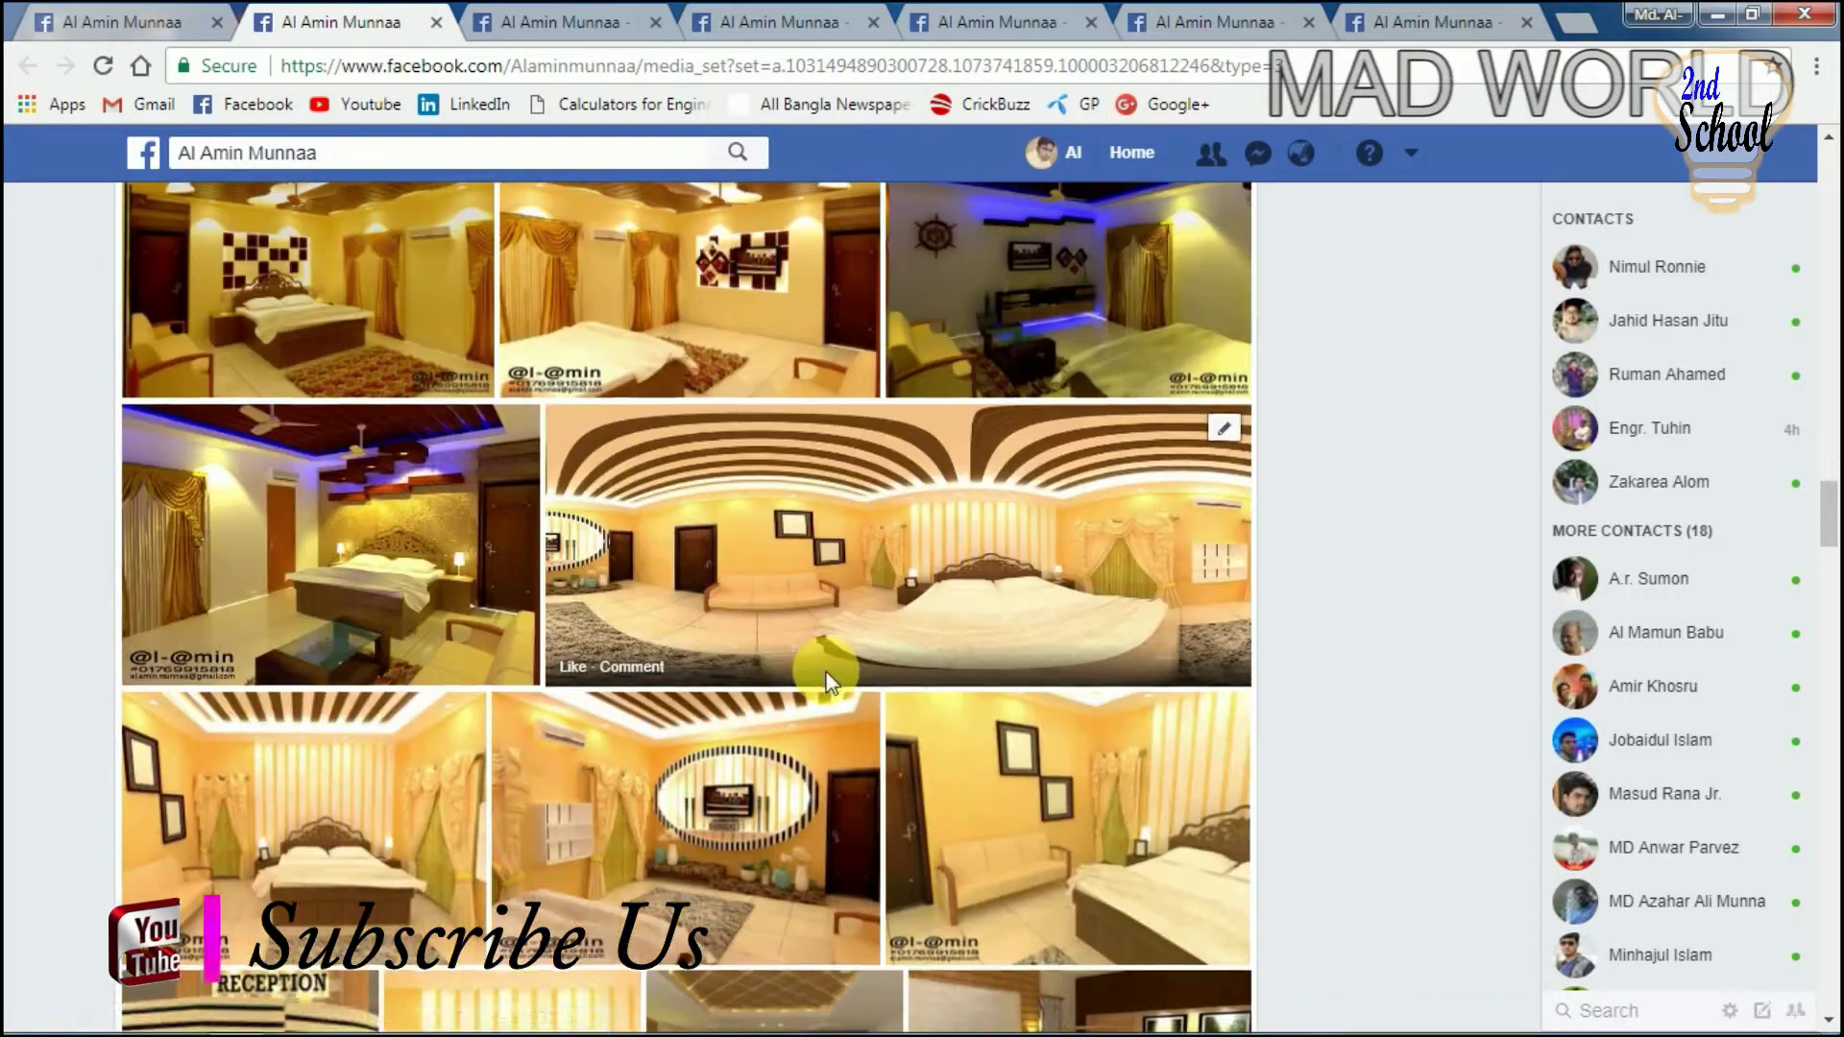
scroll(824, 672, "down", 4)
scroll(672, 687, "down", 3)
middle_click(698, 651)
scroll(698, 651, "down", 2)
scroll(693, 651, "down", 4)
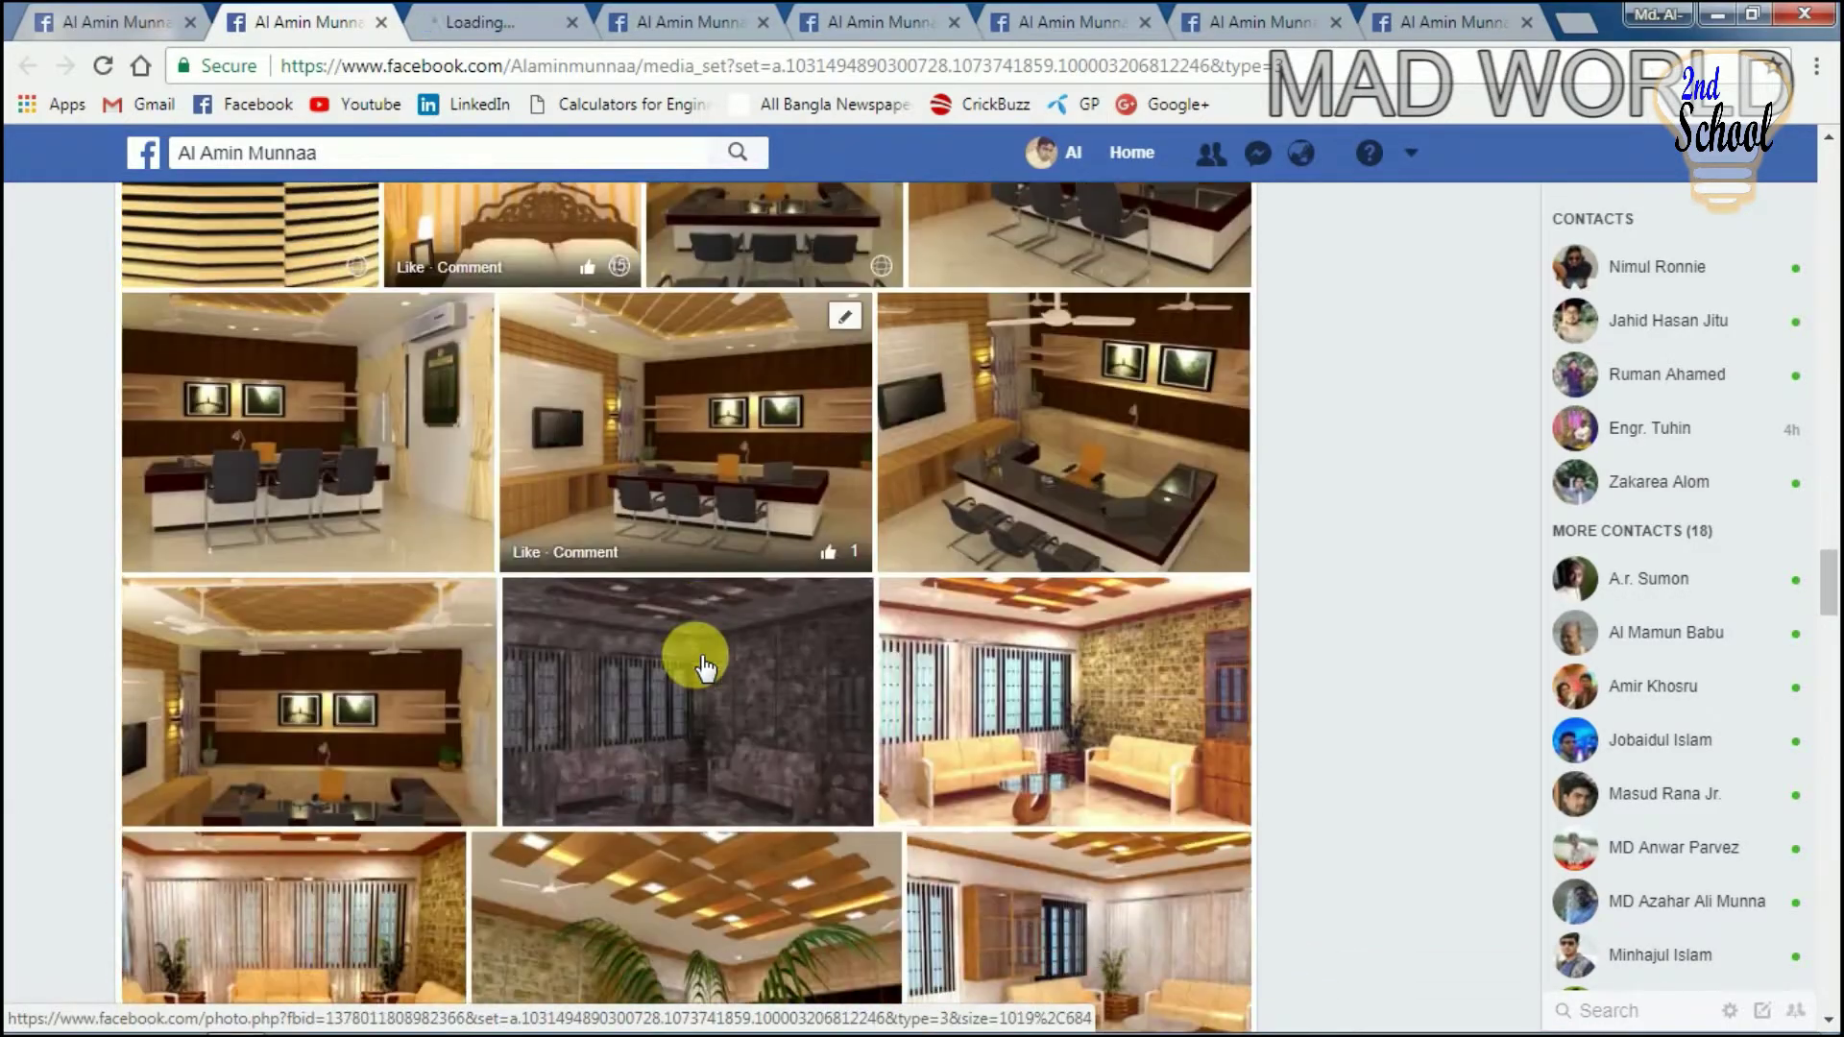
scroll(699, 651, "down", 4)
scroll(693, 656, "down", 4)
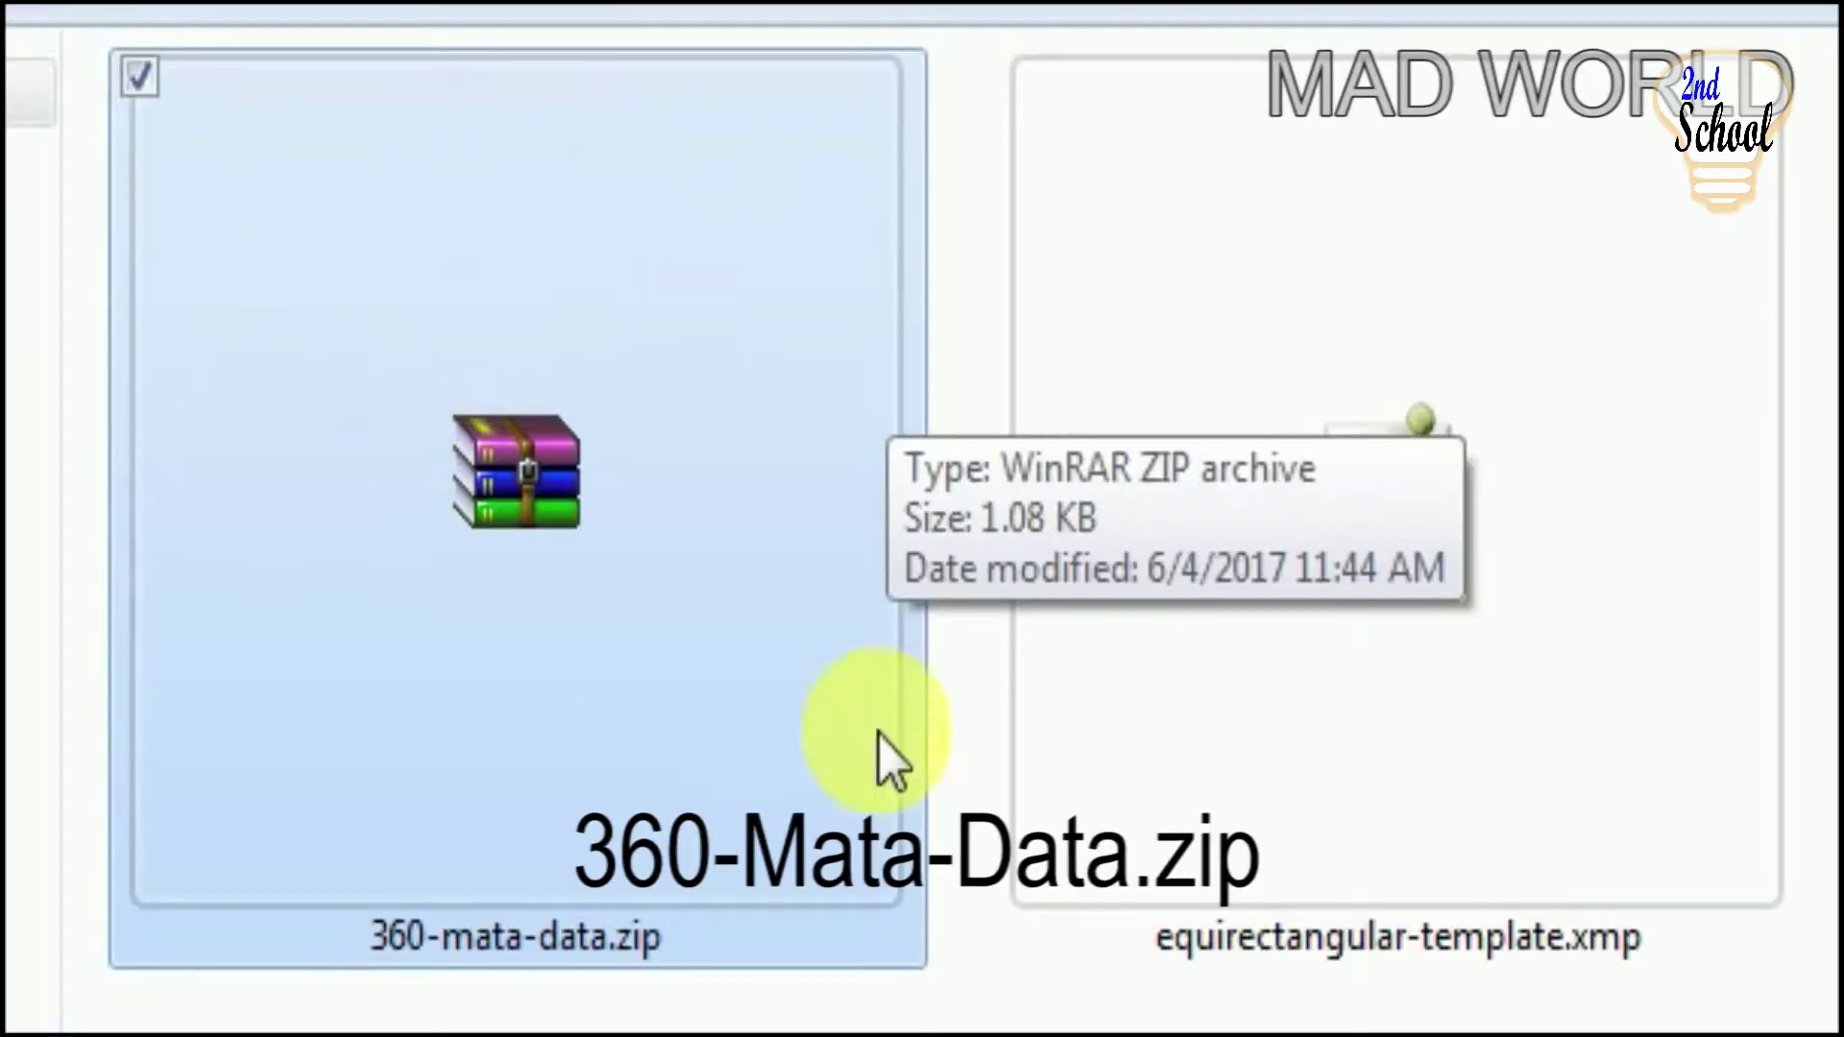
- Select equirectangular-template.xmp next to 360-mata-data.zip in Explorer
left_click(1447, 347)
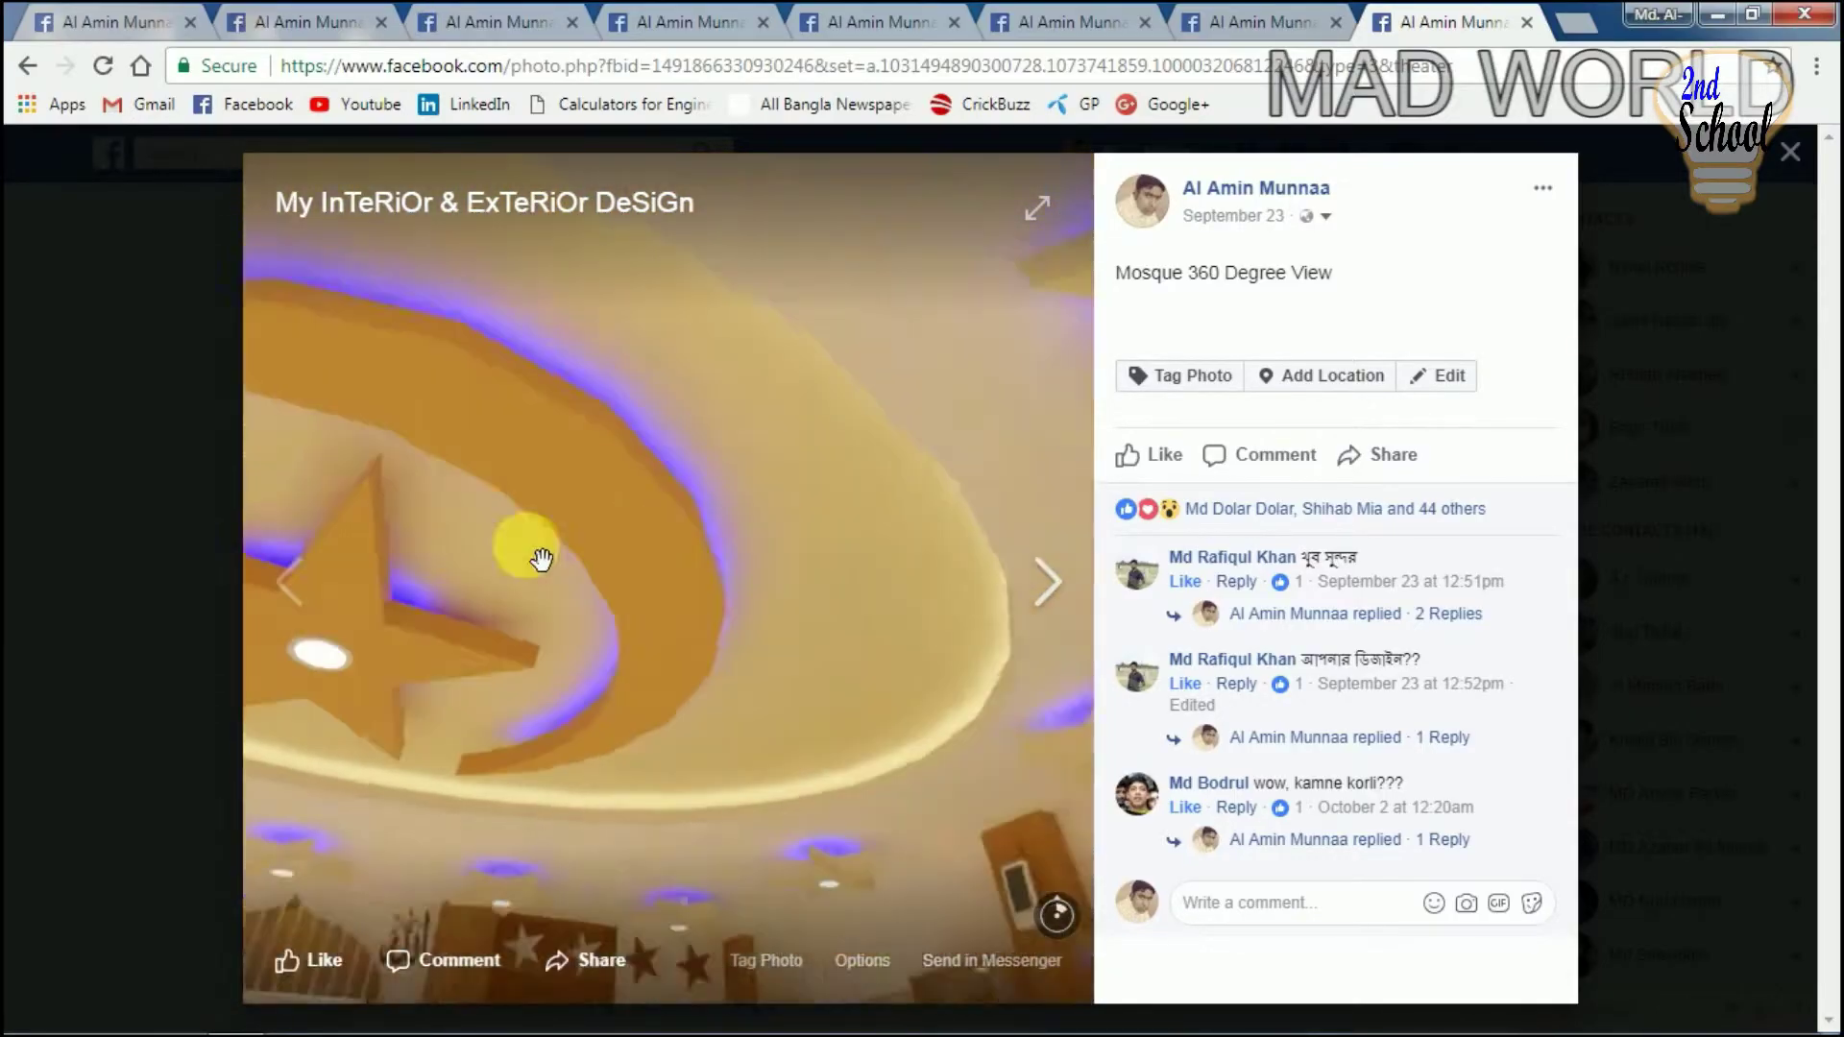
- Rotate the Mosque 360 view, then look around the pink room and Digital Corner photos
mouse_move(541, 560)
left_mouse_down()
mouse_move(795, 700)
mouse_move(980, 646)
mouse_move(840, 635)
left_mouse_up()
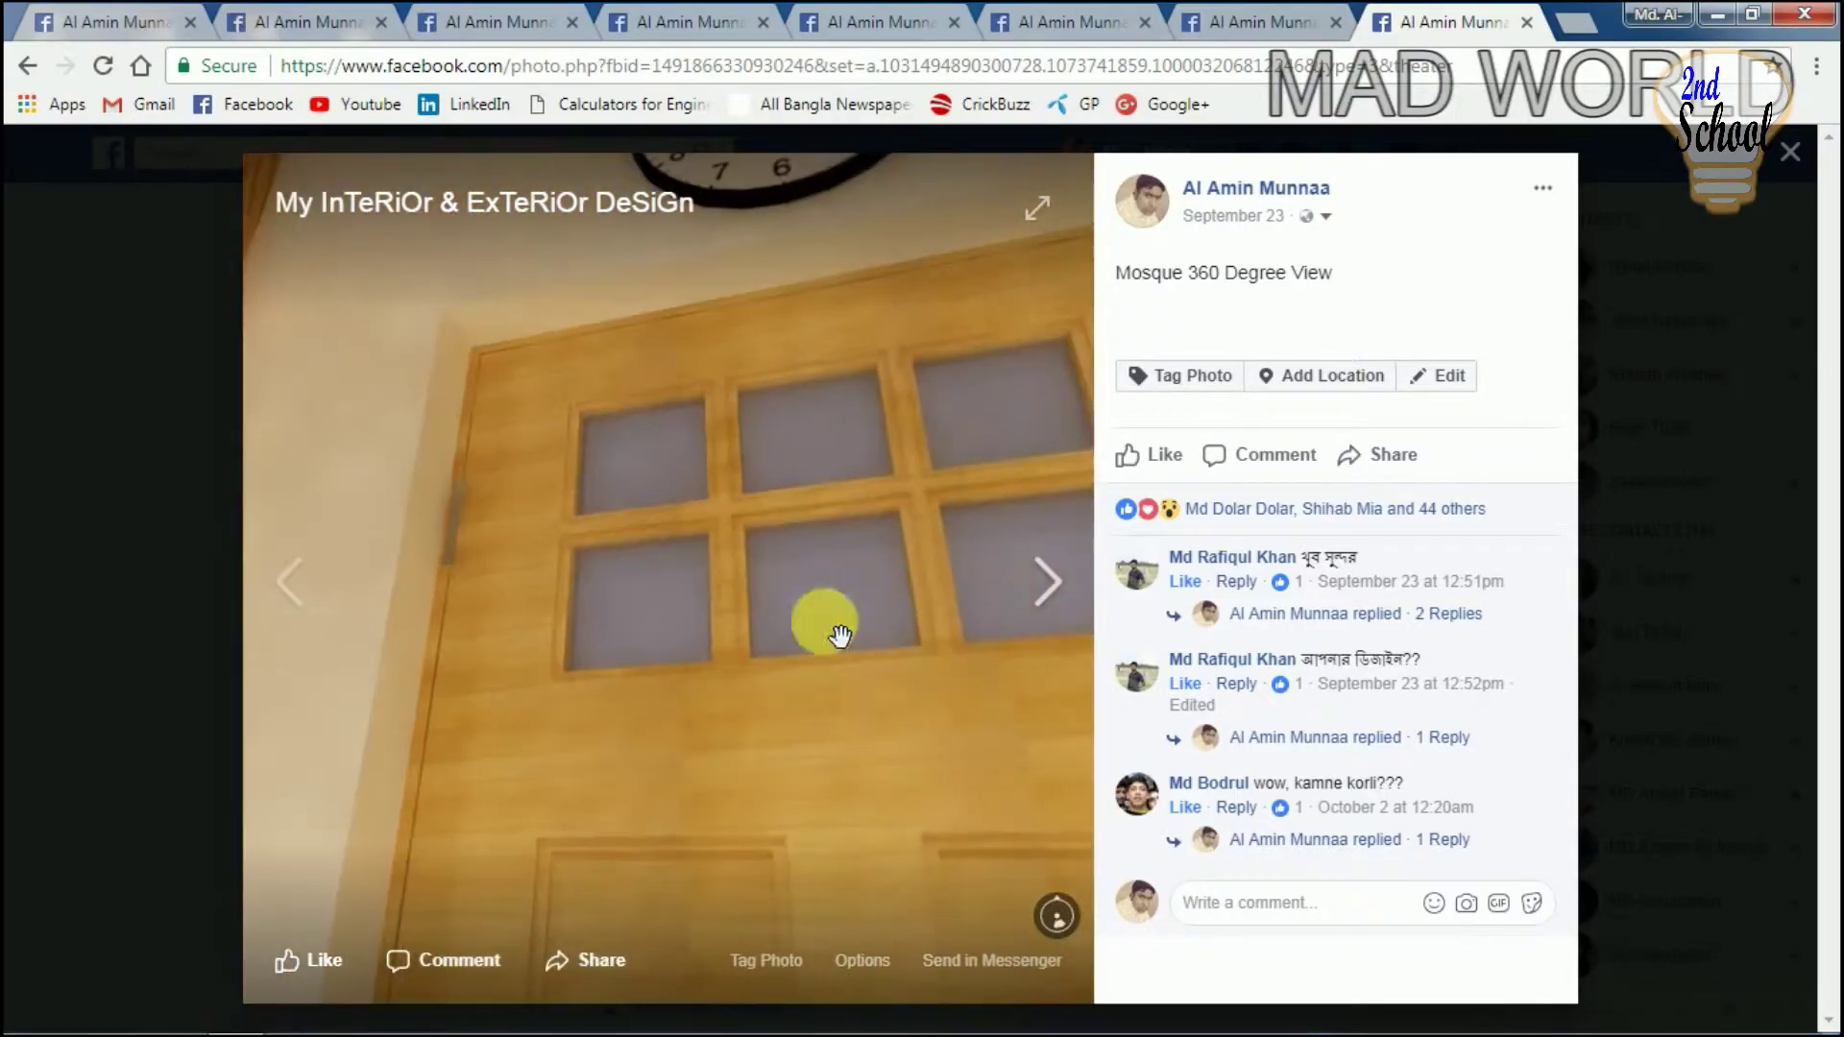
key("Right")
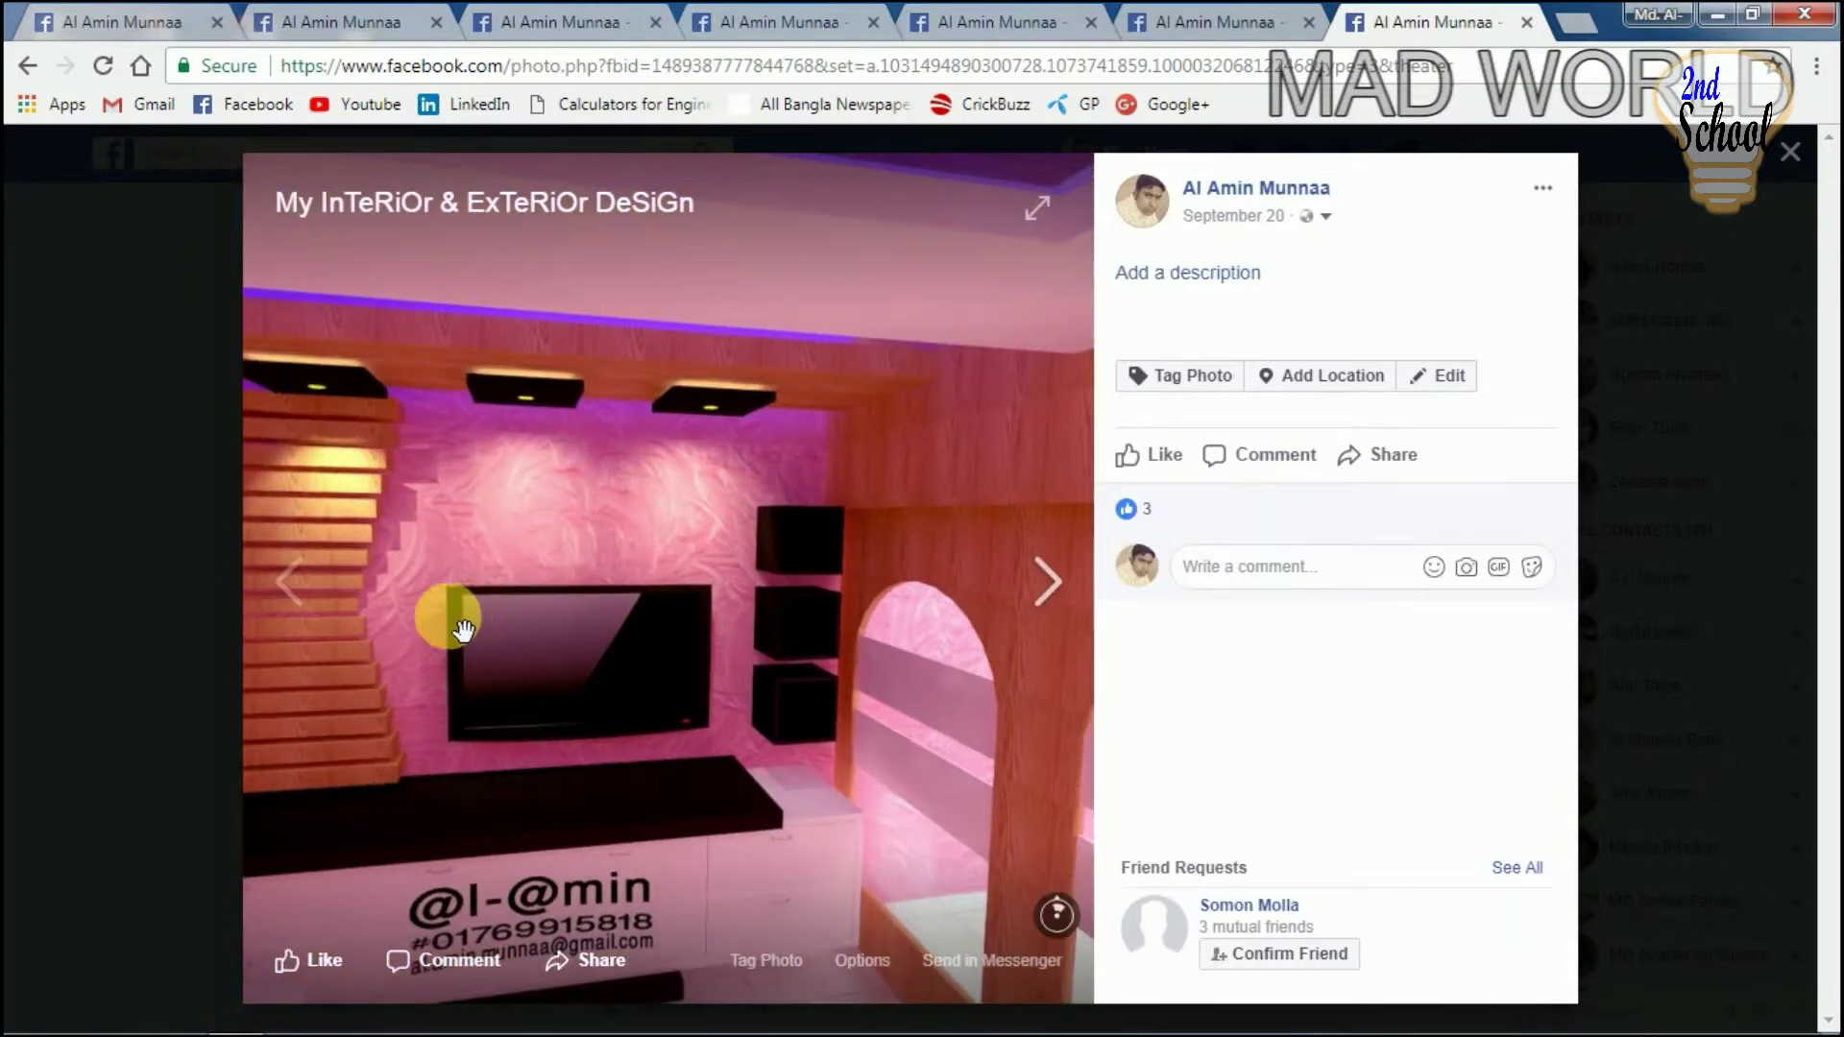
mouse_move(557, 580)
left_mouse_down()
mouse_move(758, 523)
mouse_move(729, 696)
mouse_move(659, 630)
mouse_move(844, 665)
mouse_move(905, 589)
mouse_move(626, 596)
mouse_move(692, 602)
mouse_move(970, 910)
left_mouse_up()
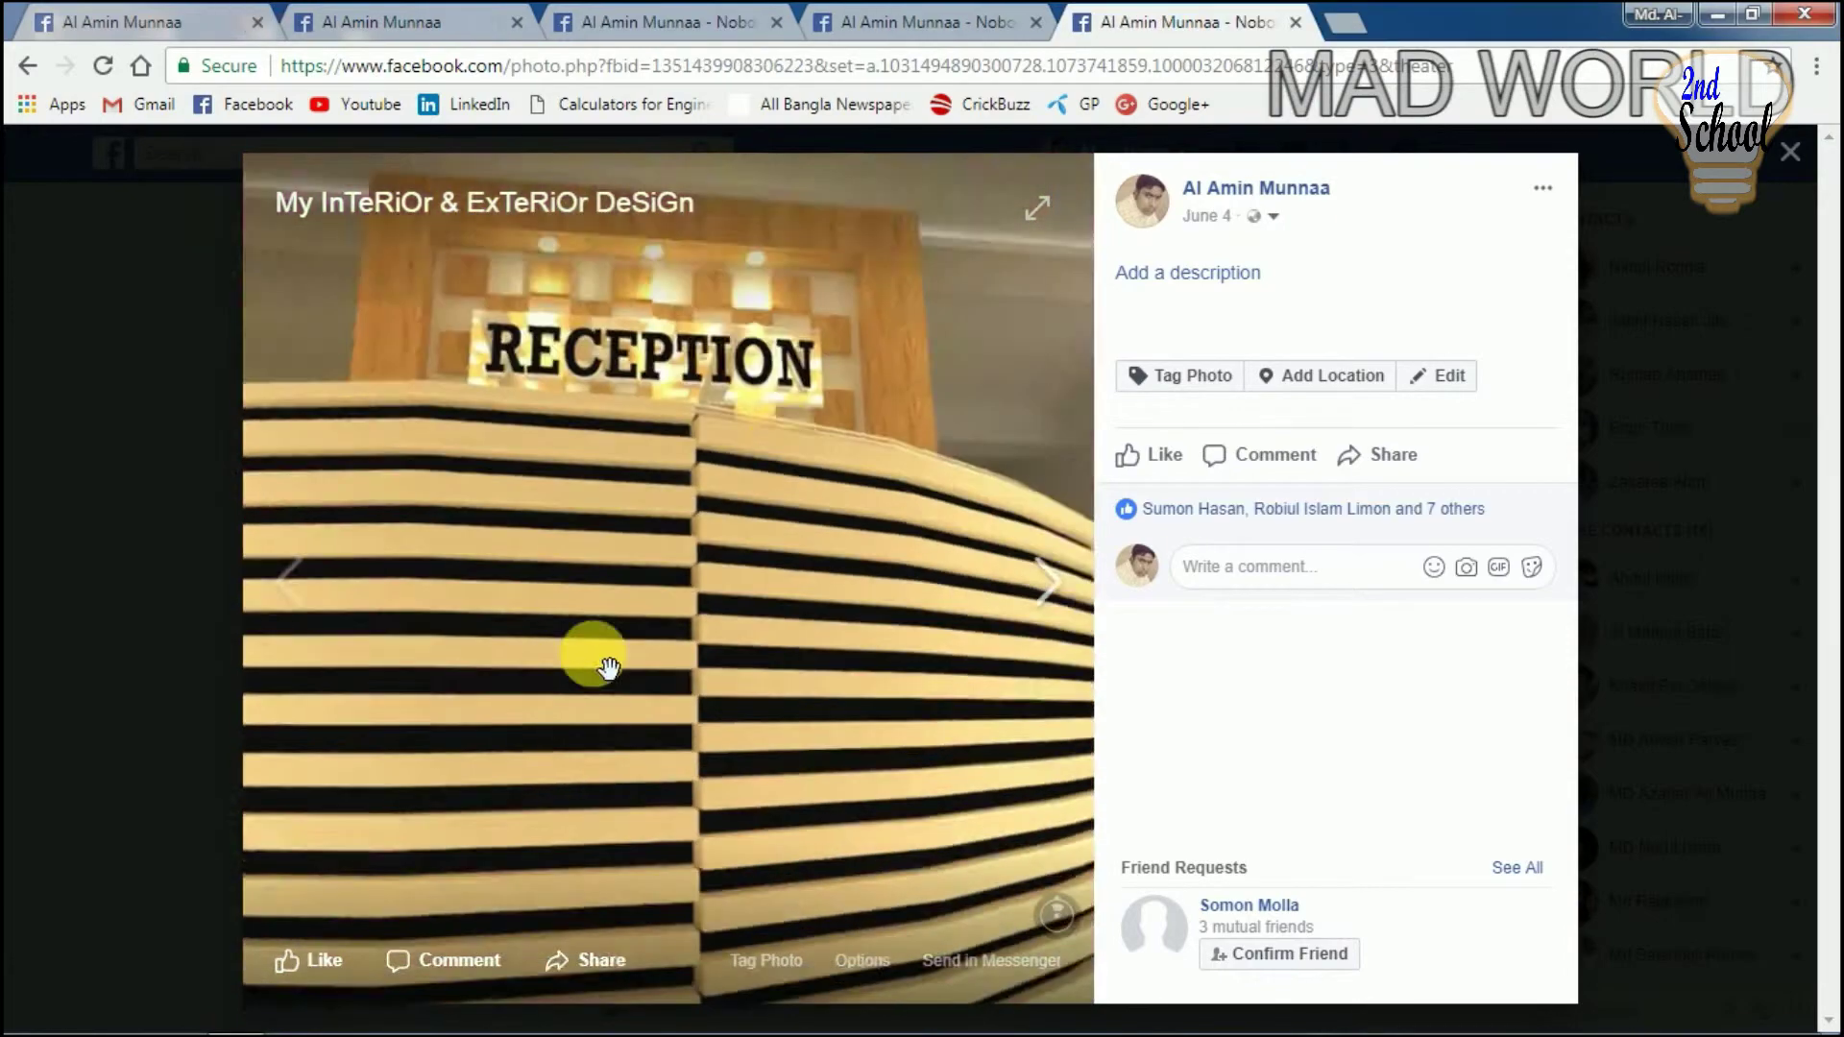
mouse_move(597, 659)
left_mouse_down()
mouse_move(609, 522)
mouse_move(593, 502)
left_mouse_up()
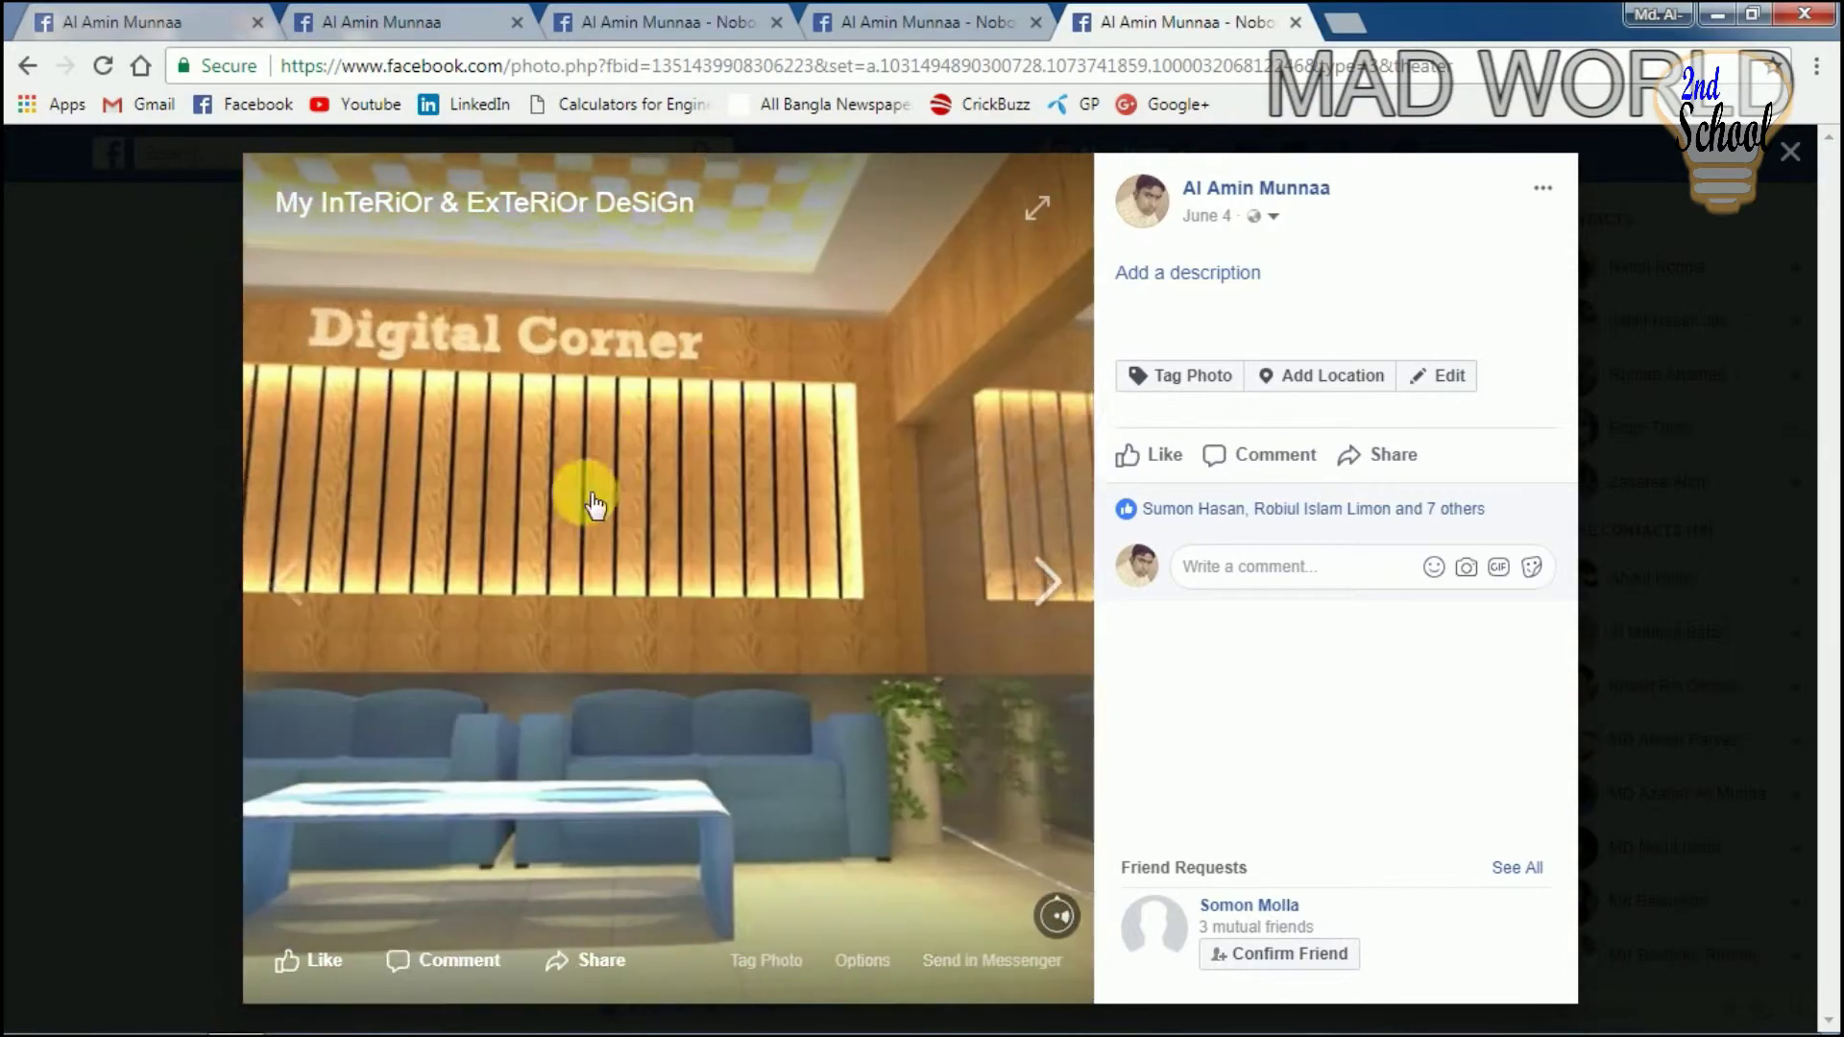
mouse_move(885, 497)
left_mouse_down()
mouse_move(980, 646)
mouse_move(706, 578)
left_mouse_up()
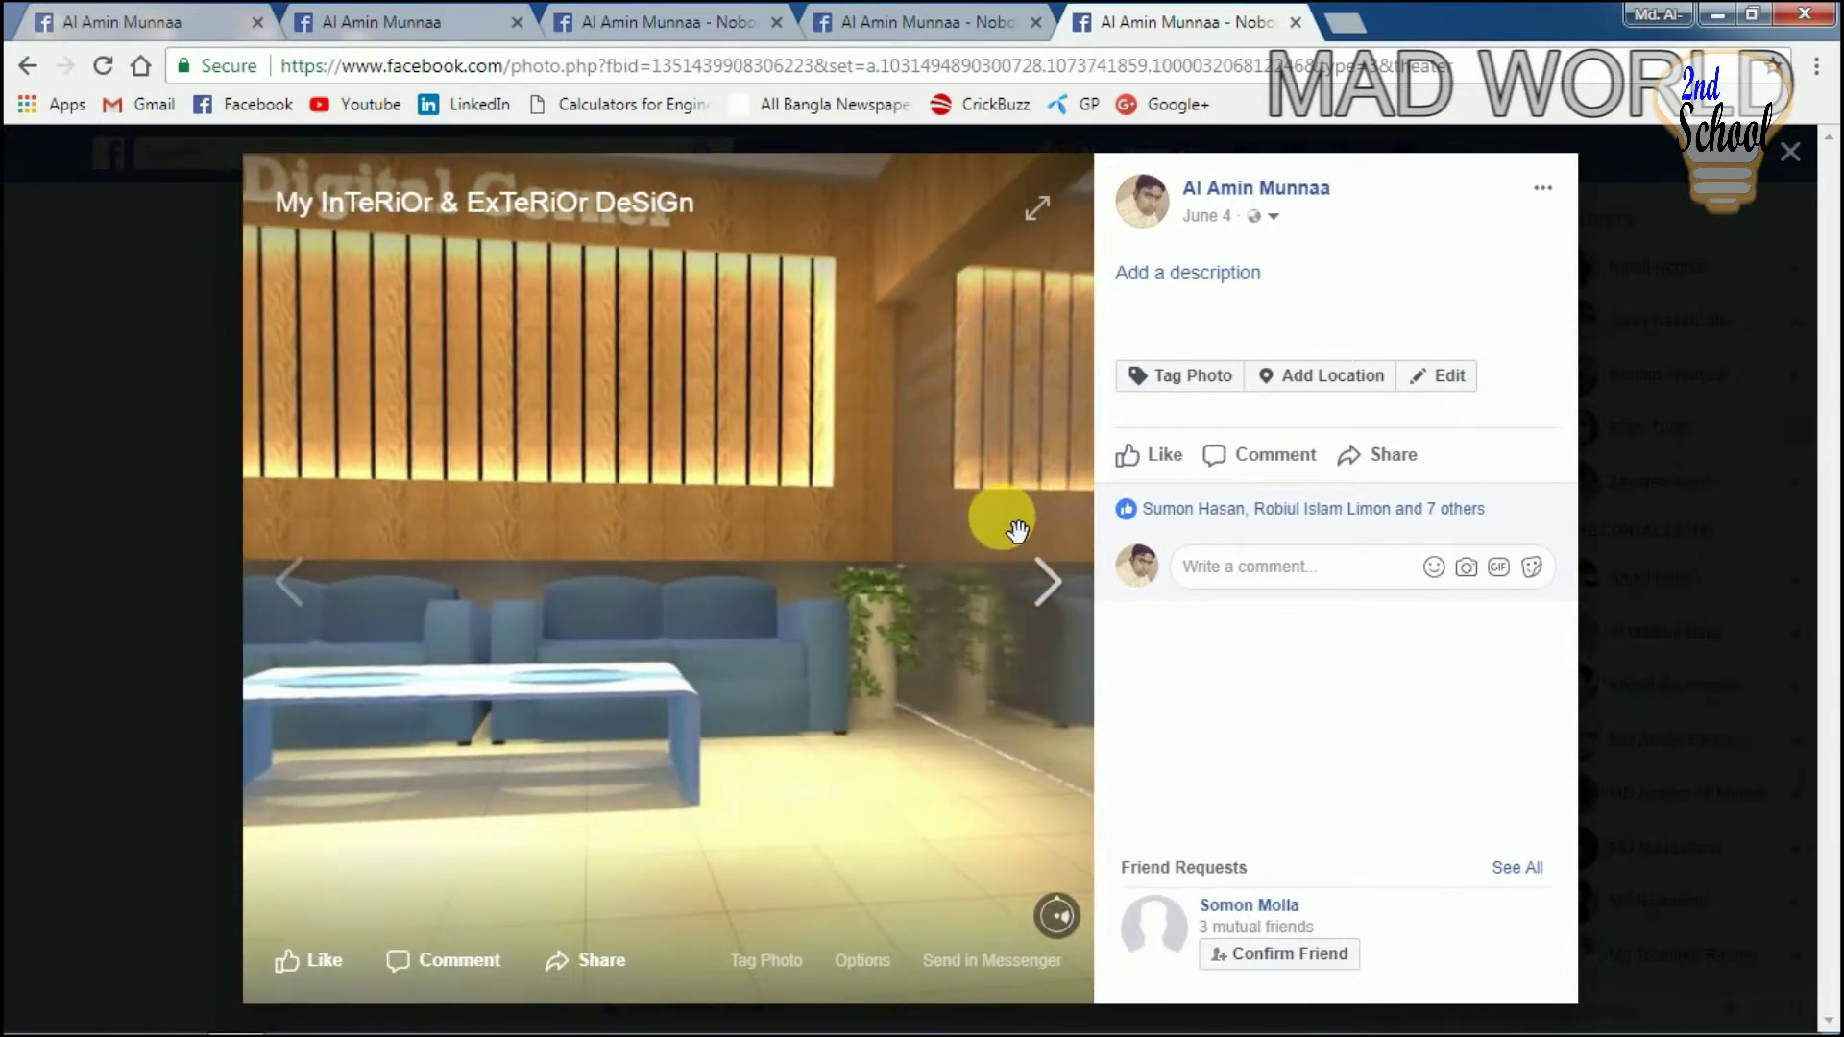